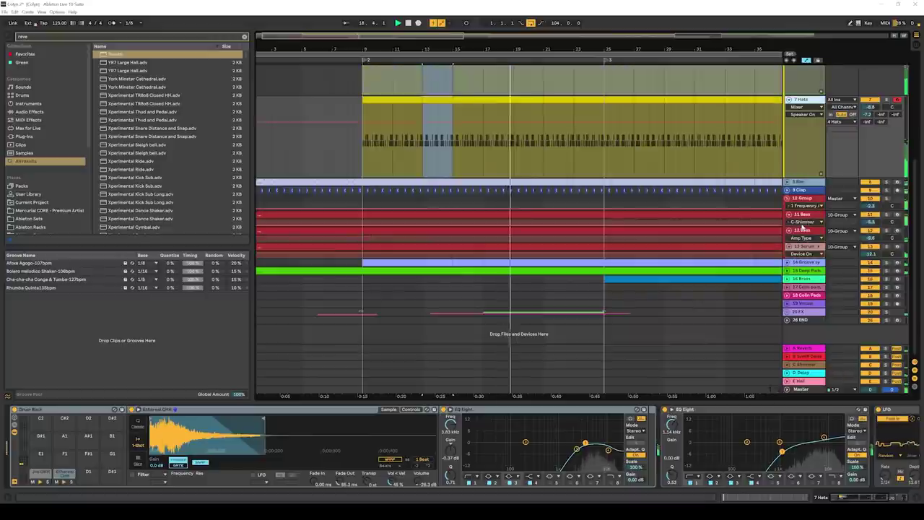
Step: Look through the finished arrangement, inspecting the 10 Group track and the Colin Pads clip's notes and device chain
left_click(805, 207)
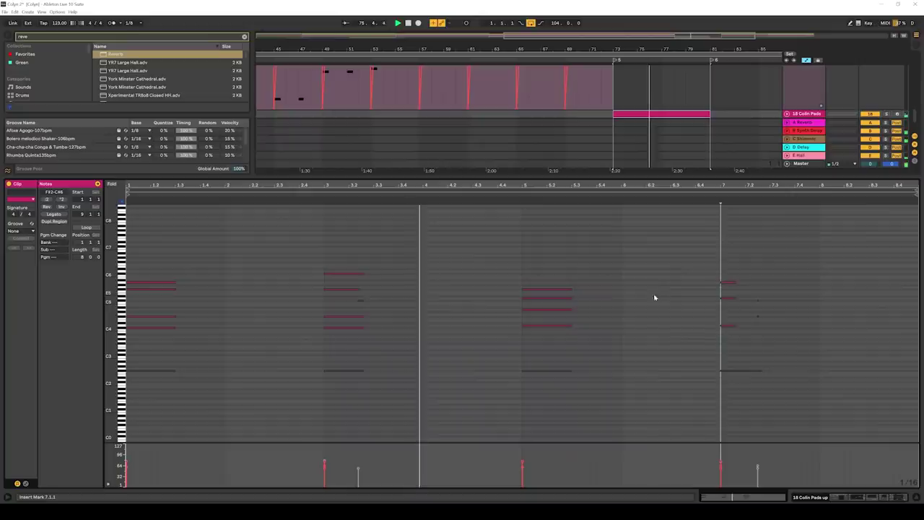
left_click(611, 320)
left_click(647, 329)
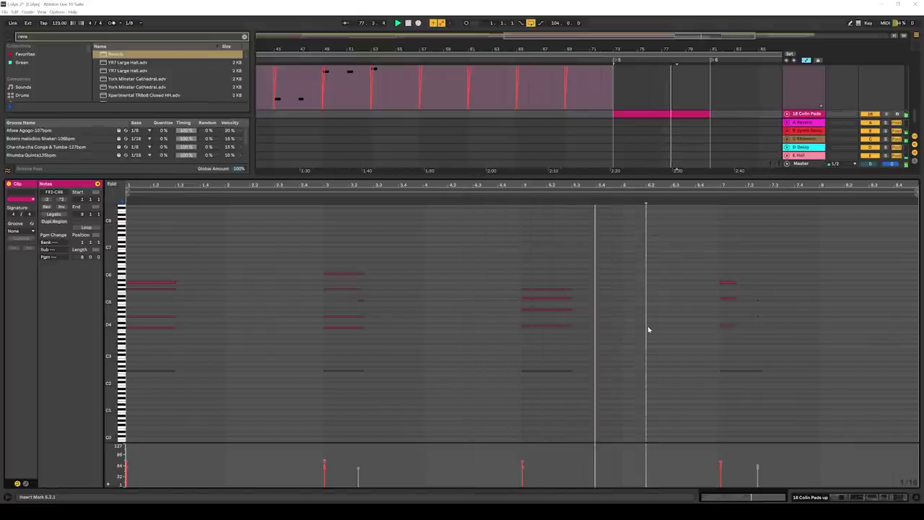
key("shift+Tab")
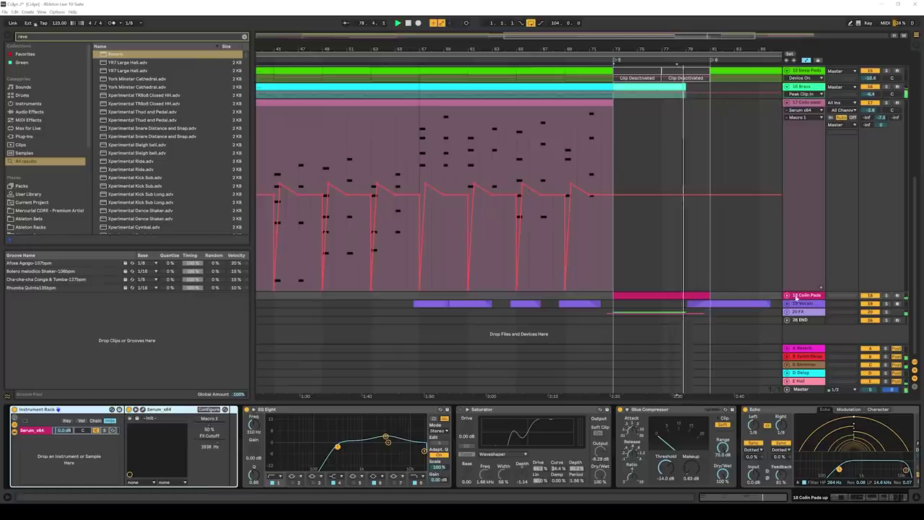
left_click(786, 296)
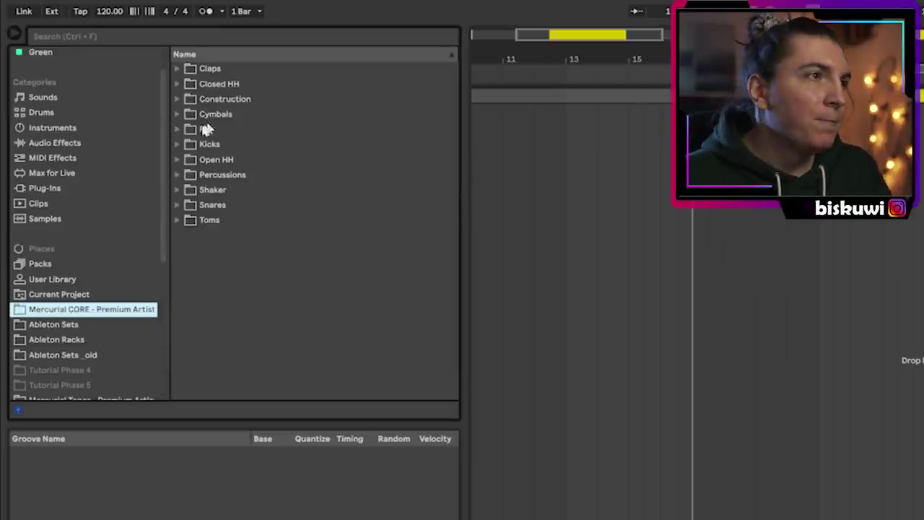
Step: Open the Kicks folder in the Mercurial CORE sample pack and preview two kick samples
left_click(180, 145)
left_click(256, 204)
left_click(256, 235)
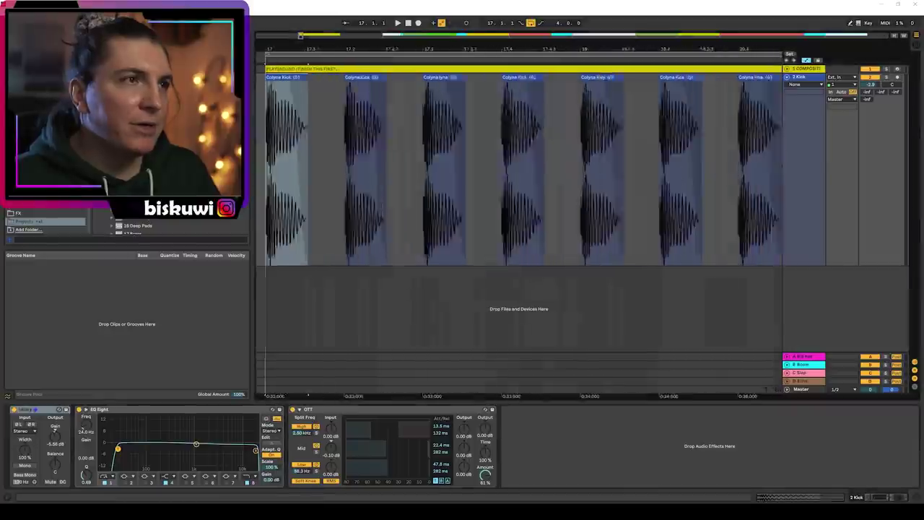
Step: Examine the first kick clip's waveform at bar 17 up close and listen to the kick pattern
scroll(371, 123, "up", 2)
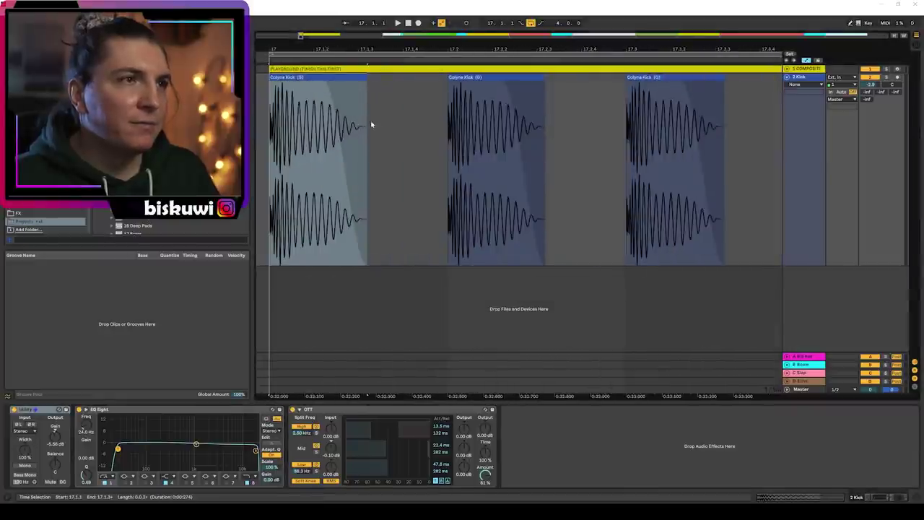
left_click(267, 141)
key("space")
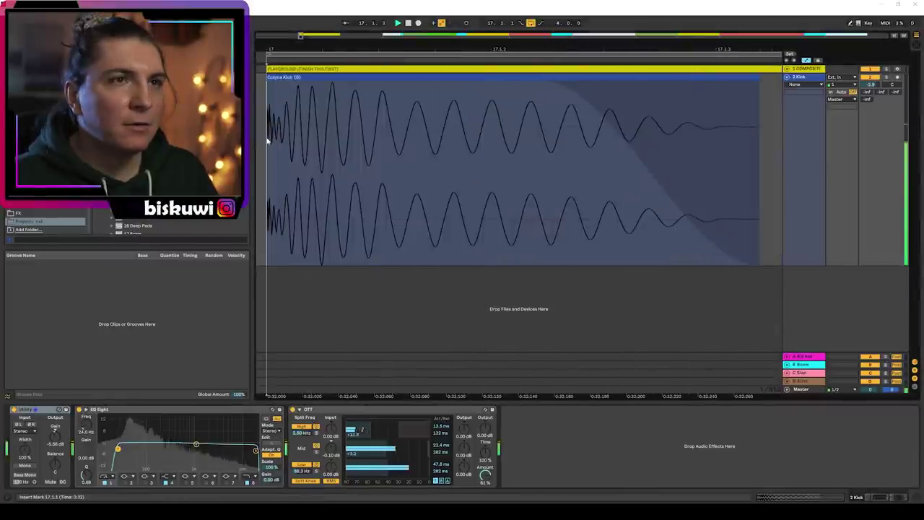
key("space")
key("space")
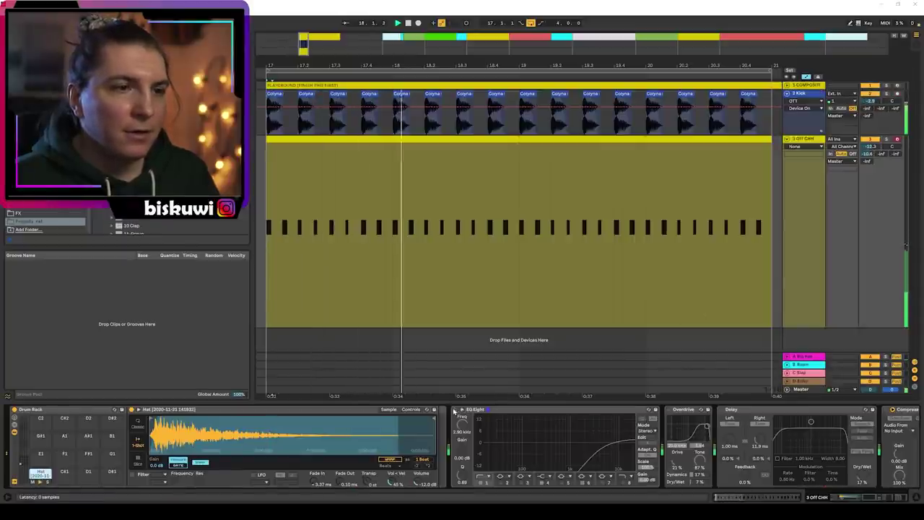
Step: Enable the EQ Eight, Overdrive and Delay on the Off CHH track and replay the loop
left_click(456, 410)
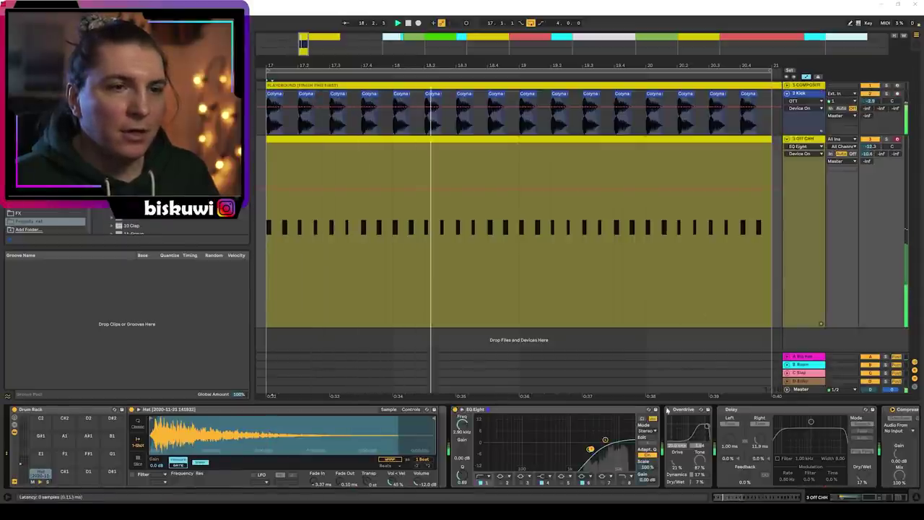
left_click(668, 410)
left_click(721, 410)
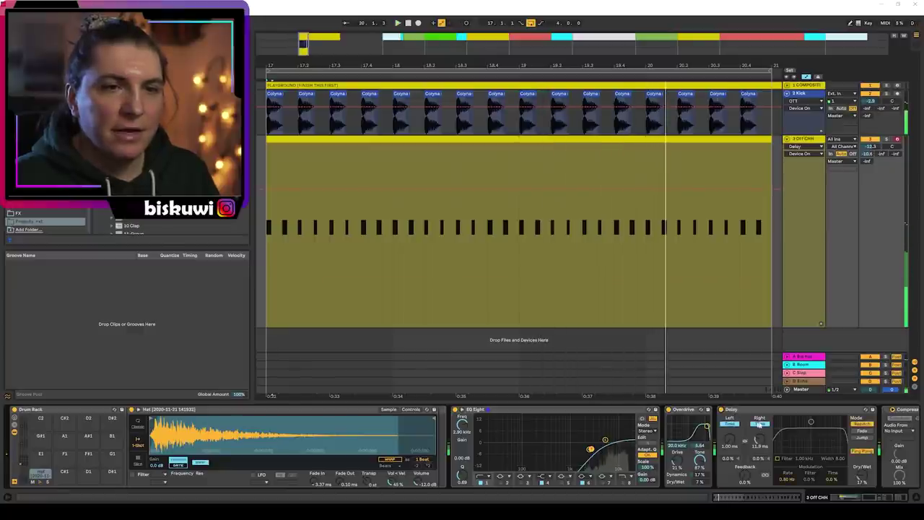
key("space")
key("space")
Step: Sidechain the Off CHH track's Compressor from the 2 Kick track and listen to the result
scroll(845, 465, "right", 3)
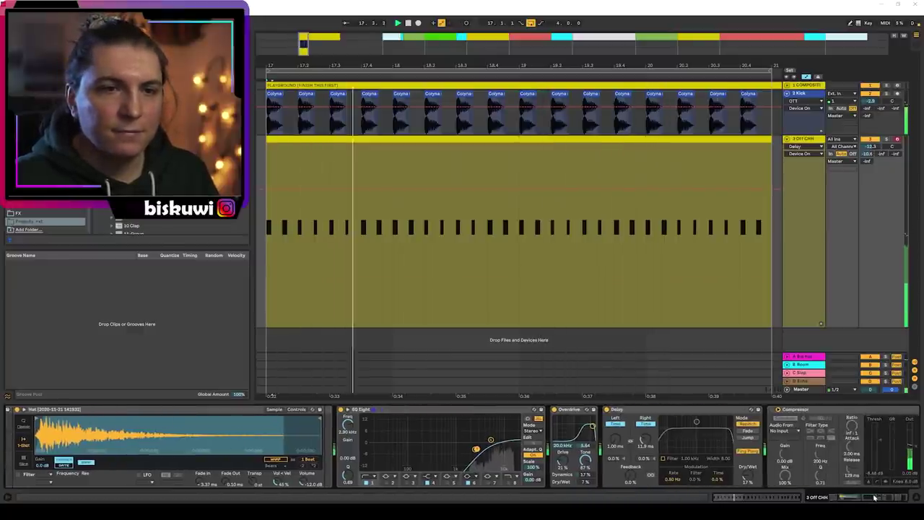
left_click(795, 430)
left_click(781, 438)
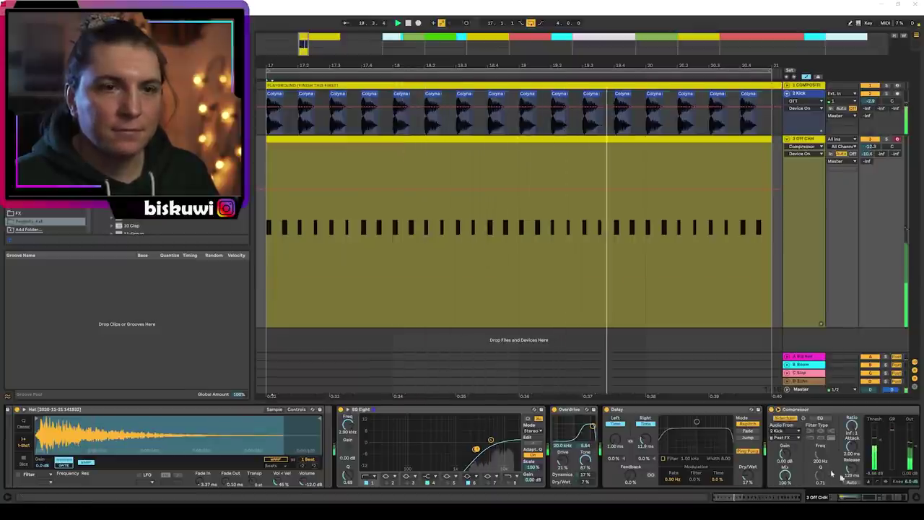
key("space")
key("space")
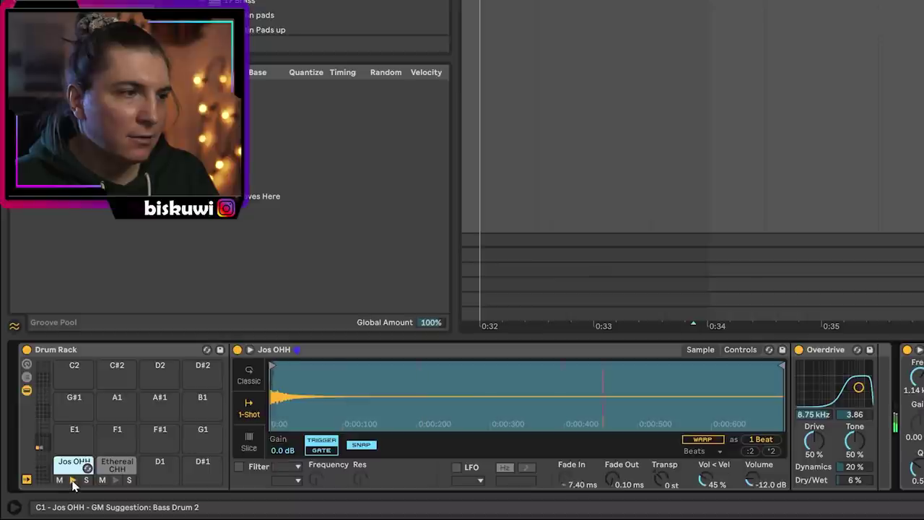
Step: Audition the Jos OHH and Ethereal CHH pads in the Hats drum rack and inspect their samples and effects
left_click(118, 477)
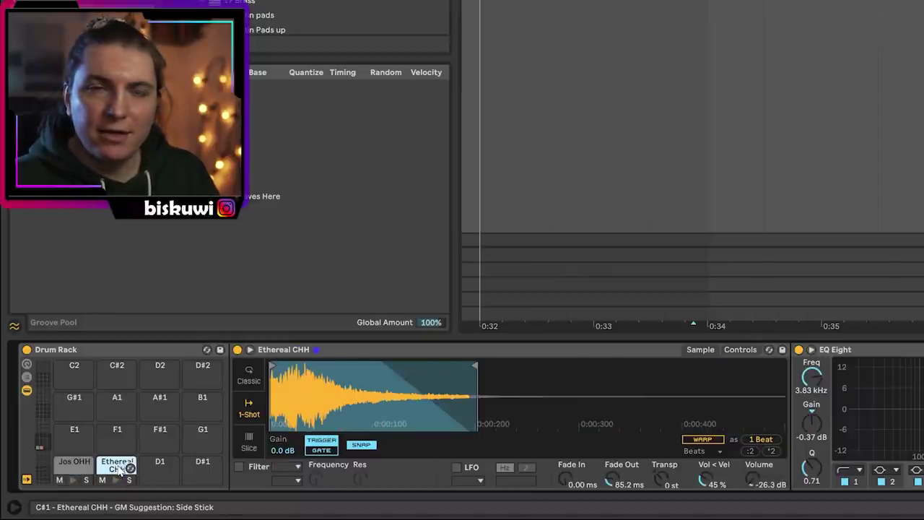
left_click(72, 481)
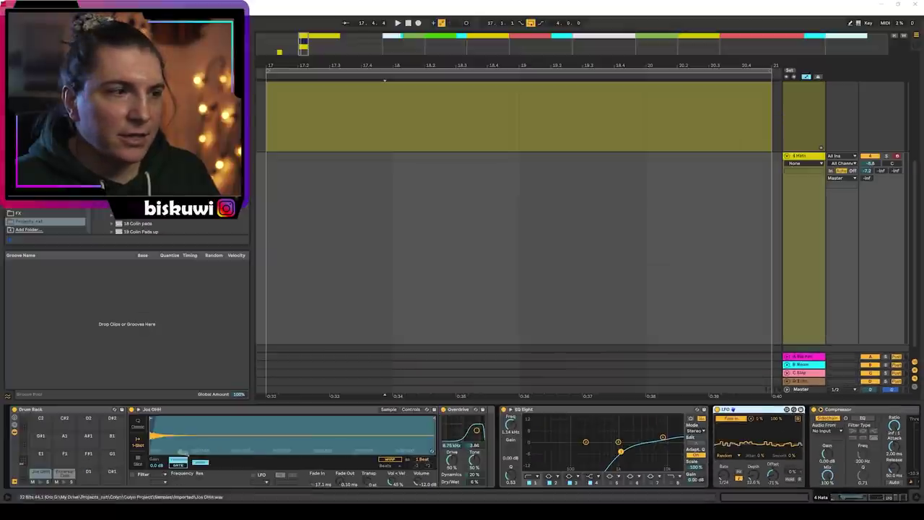
left_click(40, 474)
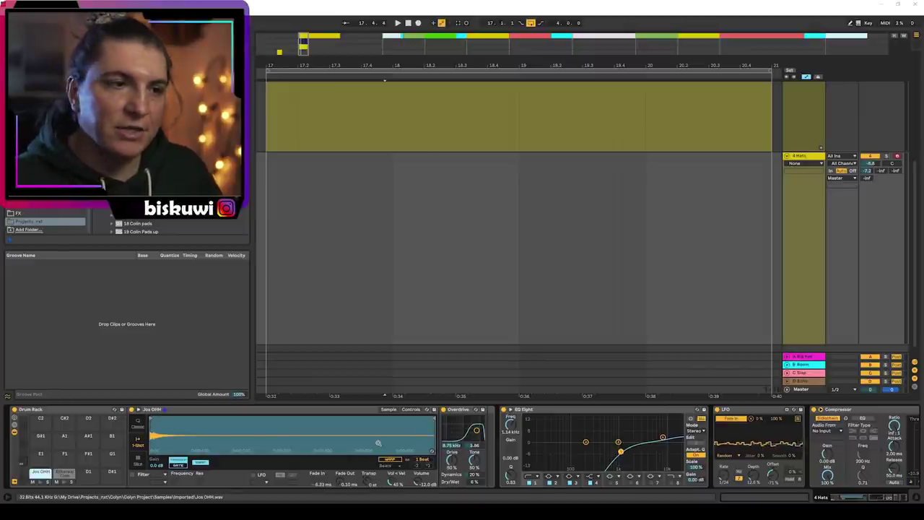
left_click(465, 409)
left_click(65, 473)
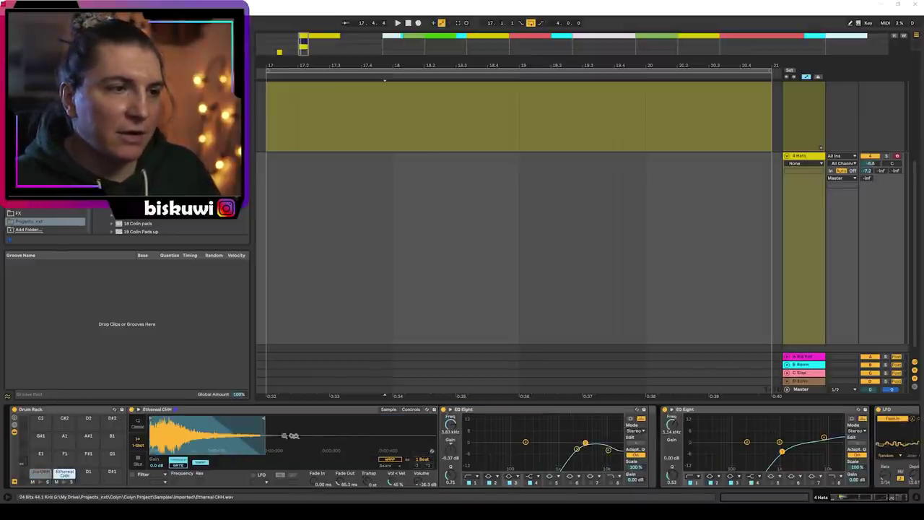
left_click(64, 482)
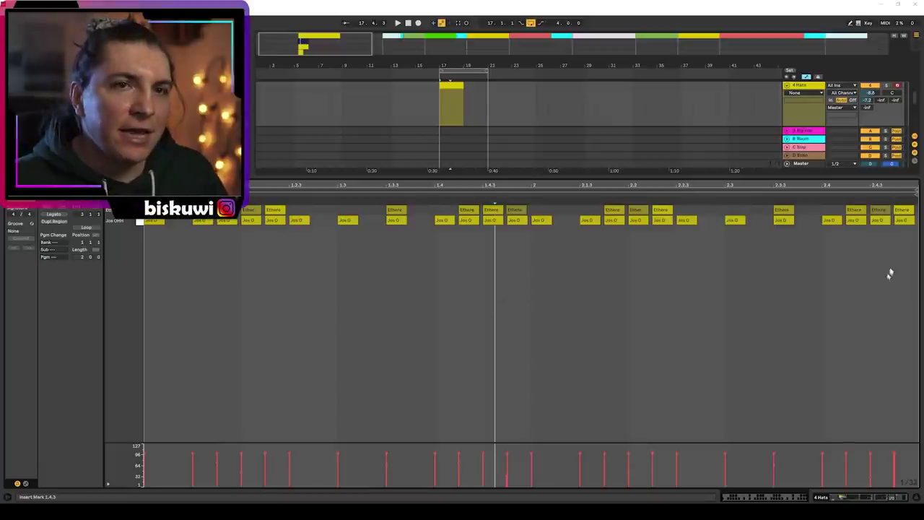
Step: Duplicate the two-bar Hats MIDI clip directly after itself
key("ctrl+d")
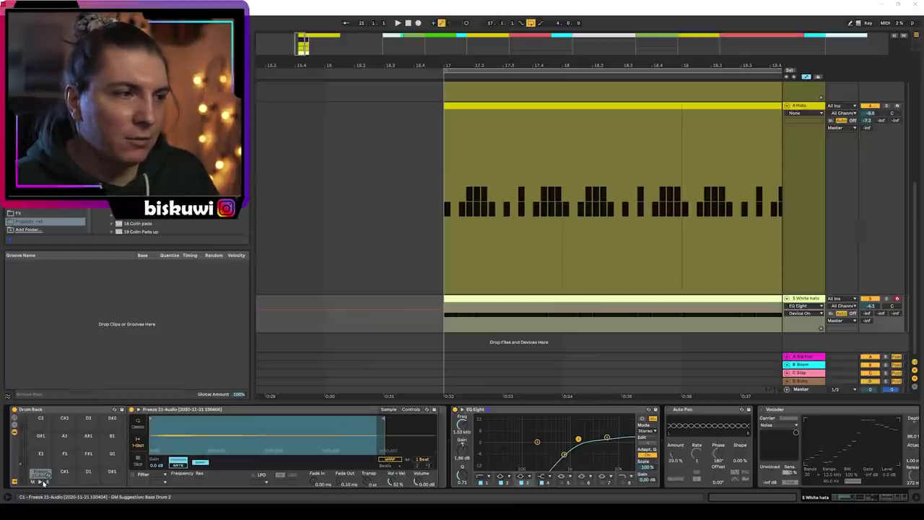
Step: Enable the Auto Pan, Vocoder, Reverb and both Glue Compressors on the White hats track
left_click(670, 412)
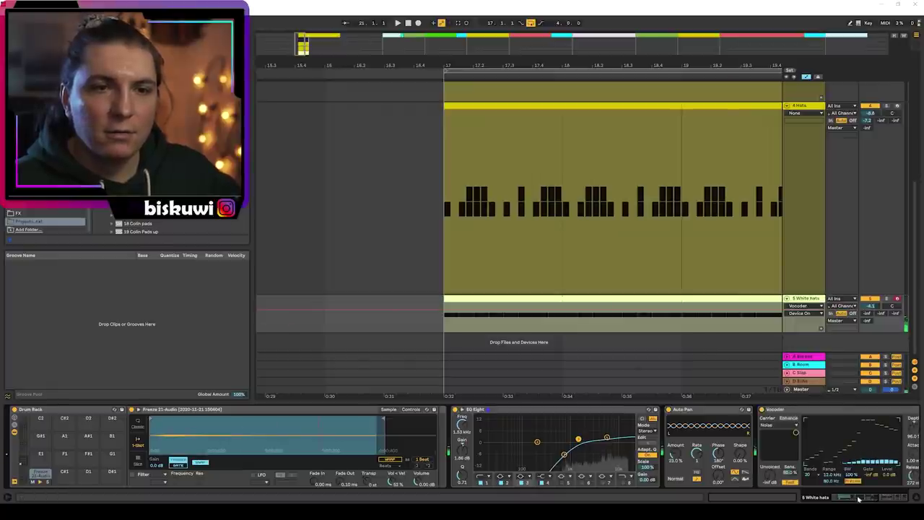
left_click_drag(858, 499, 887, 499)
left_click(428, 410)
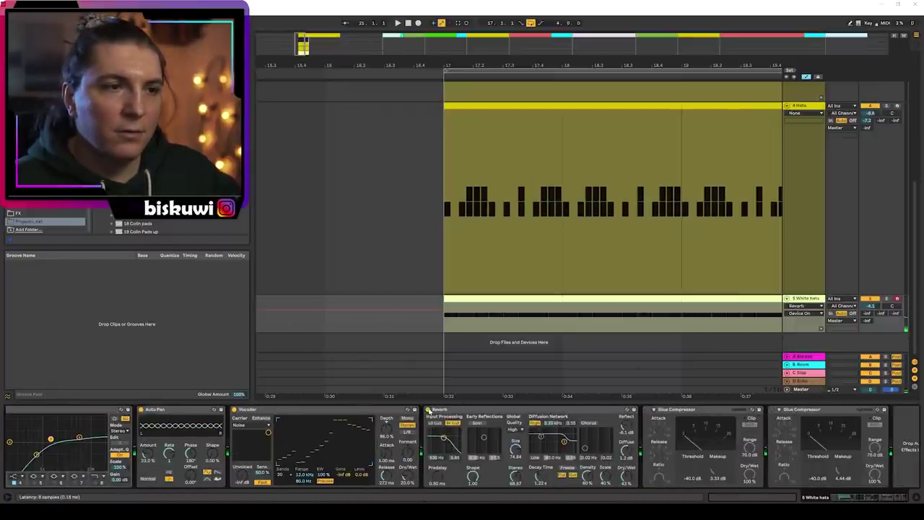
left_click(647, 410)
left_click(773, 409)
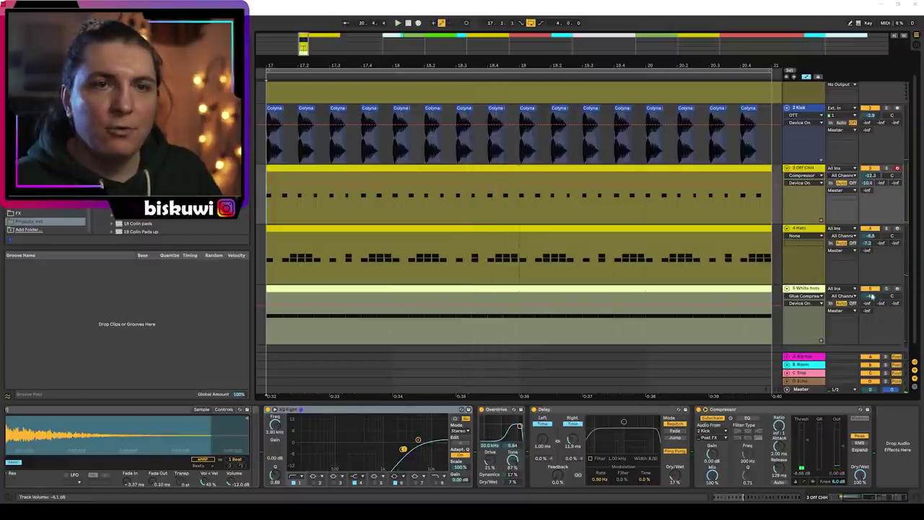
Step: Adjust the White hats track's volume slightly and play the loop with all hat layers
left_click_drag(871, 297, 872, 300)
key("space")
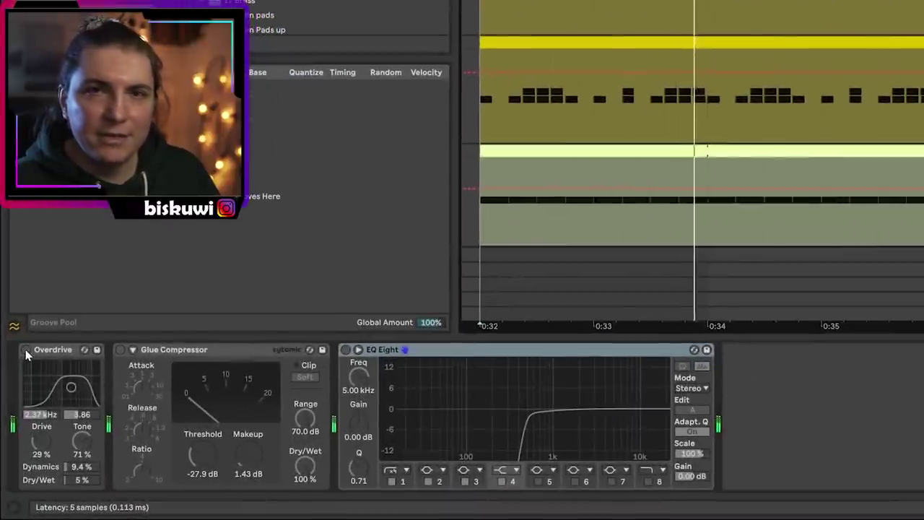
Step: Enable the hats group's Overdrive, Glue Compressor and EQ Eight with the compressor threshold at -29.8 dB, and select all three devices
left_click(25, 351)
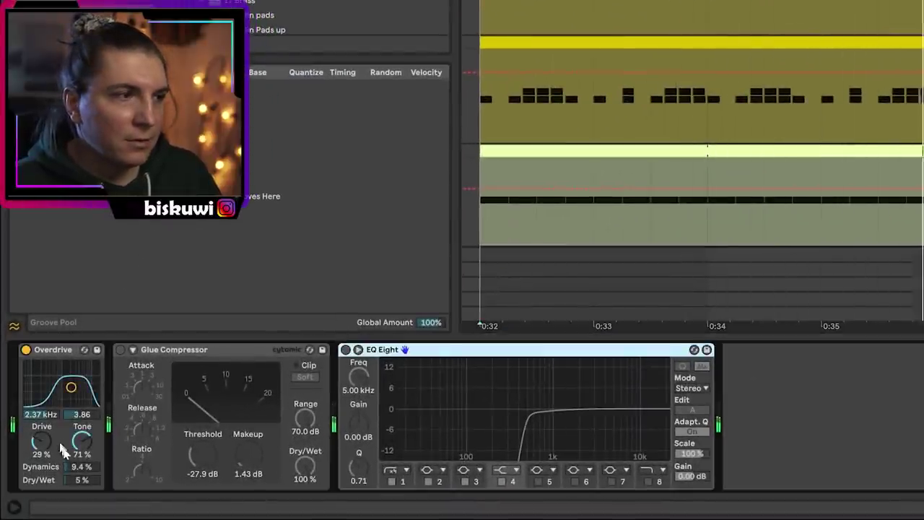
left_click(121, 350)
left_click_drag(201, 454, 201, 463)
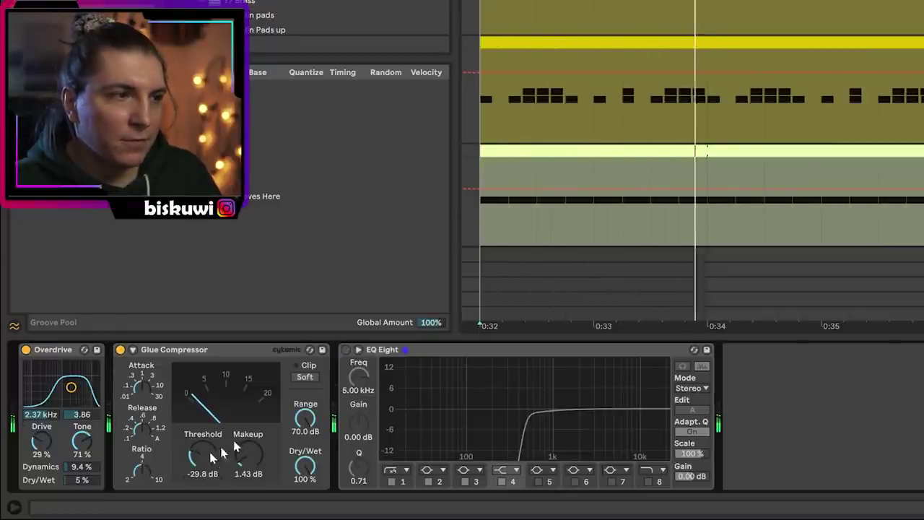
left_click(346, 349)
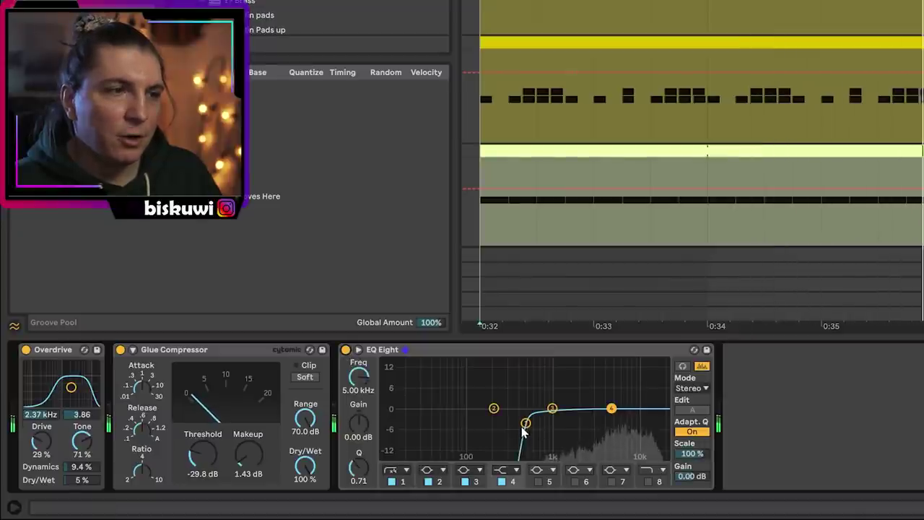
left_click(439, 352)
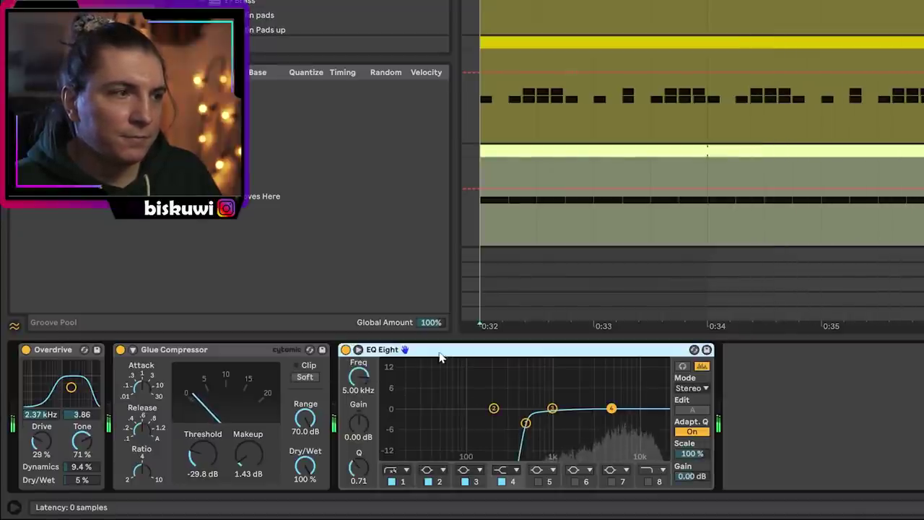
left_click(60, 350, "shift")
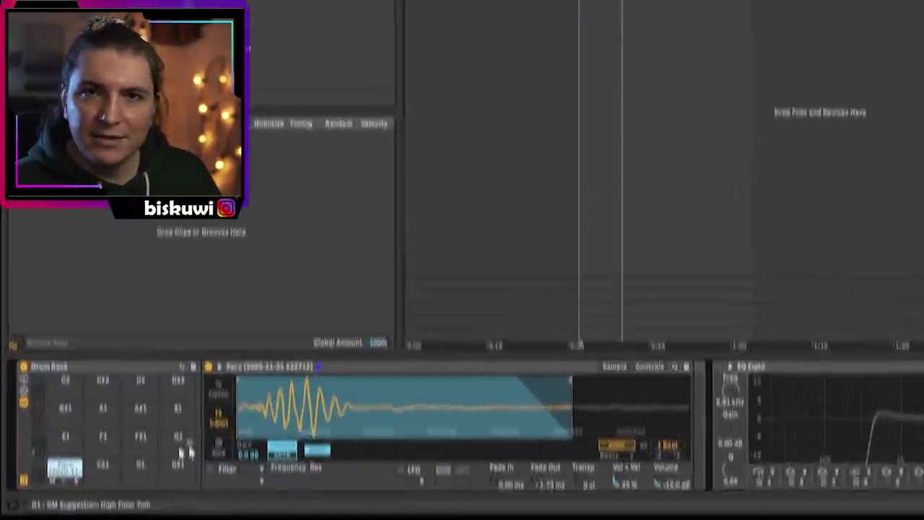
Step: Audition the percussion sample in the Rim track's drum rack and enable the track's EQ Eight and Compressor
left_click(72, 481)
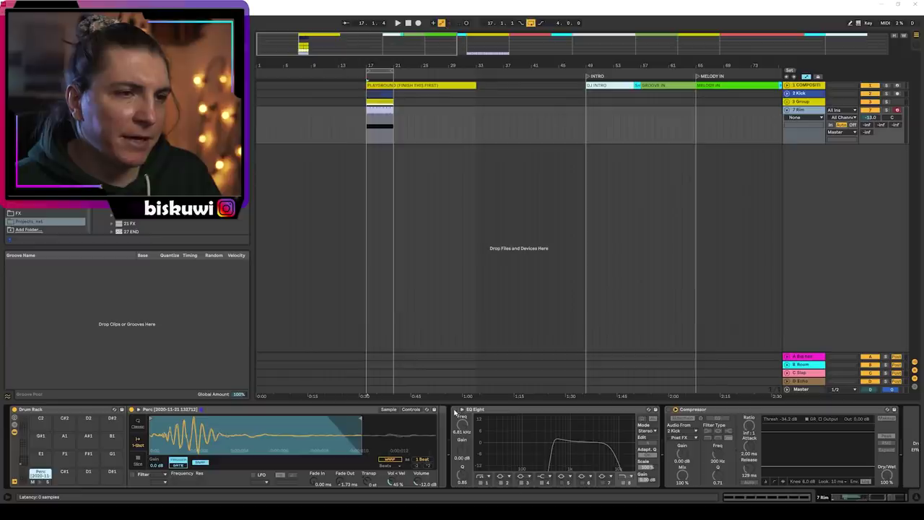
left_click(460, 410)
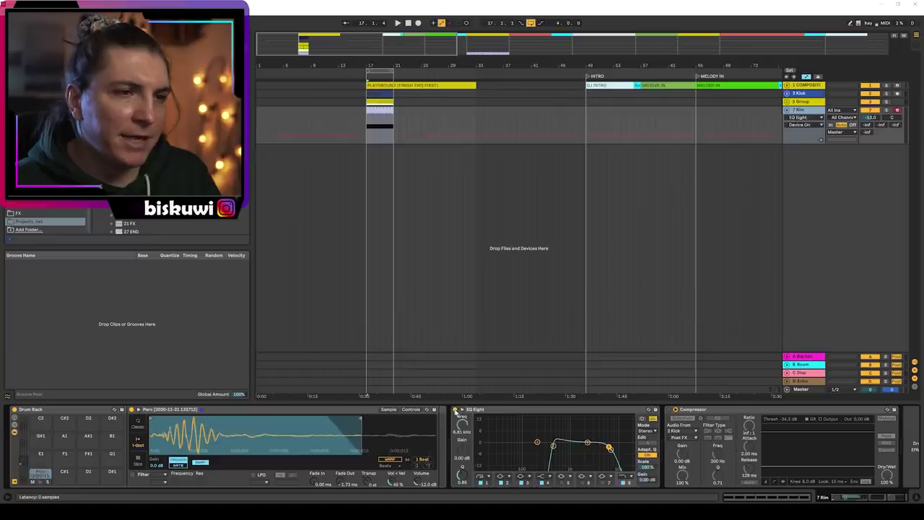
left_click(674, 410)
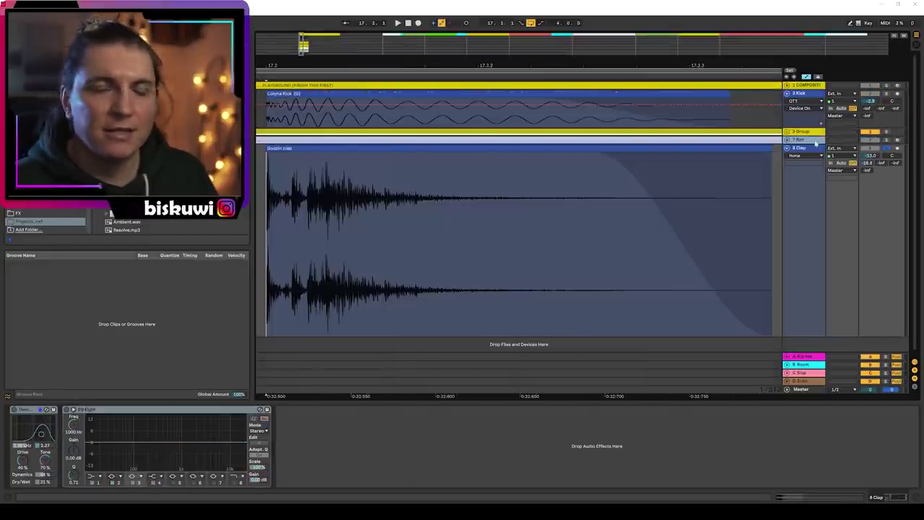
Step: Enable the Overdrive and EQ Eight on the Clap track and raise the EQ's band 1 low cut to near 100 Hz
key("space")
key("space")
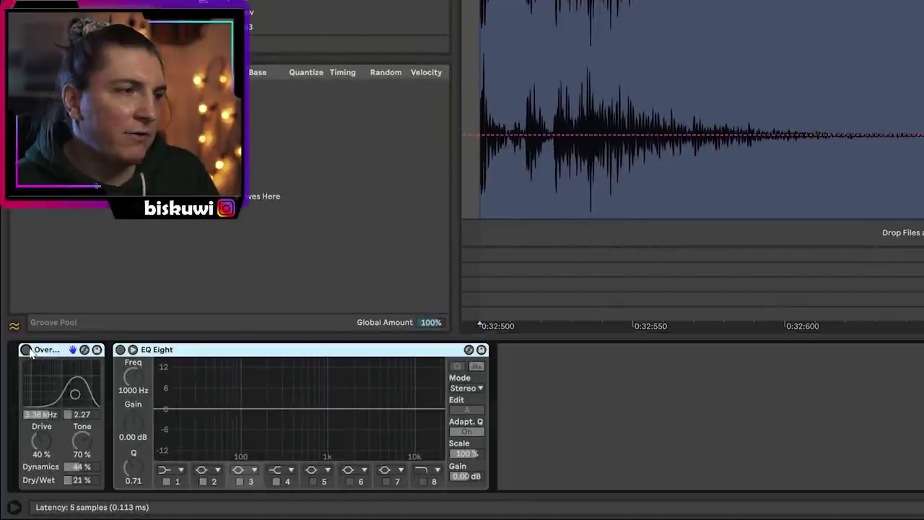
left_click(28, 350)
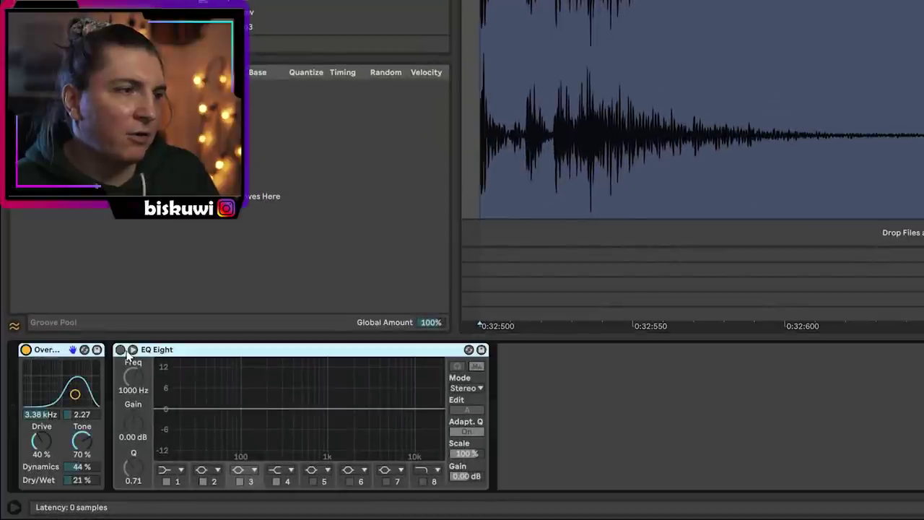
left_click(121, 350)
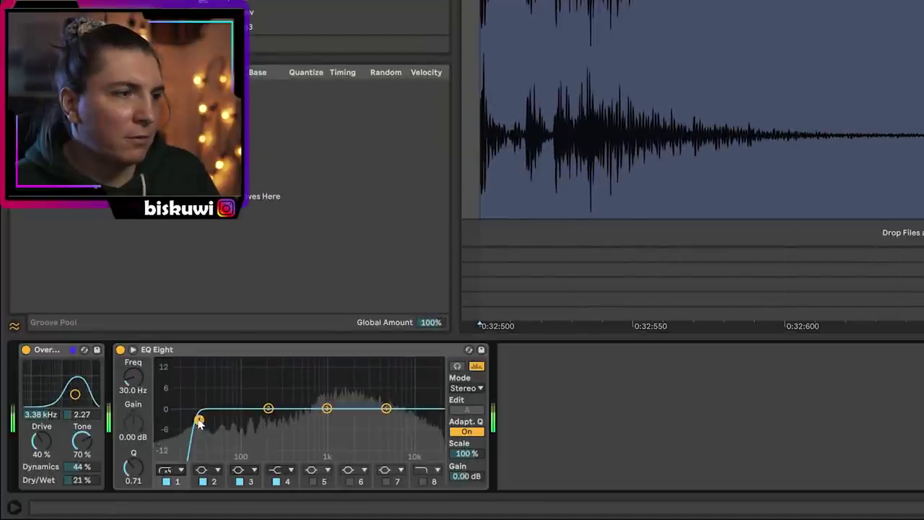
left_click_drag(199, 420, 237, 421)
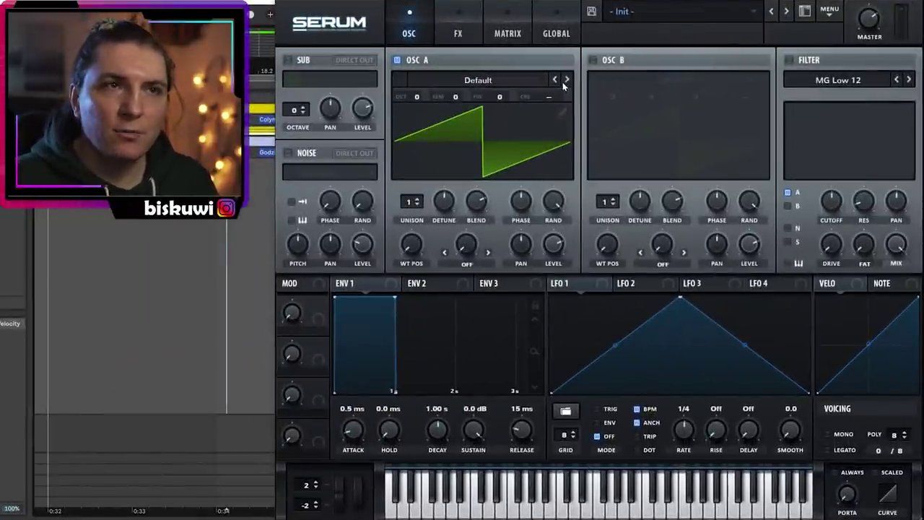
Step: Load the Analog Basic_Cjw wavetable in oscillator A, raise its wavetable position to the saw shape, and lower its random phase and phase
left_click(412, 84)
mouse_move(462, 95)
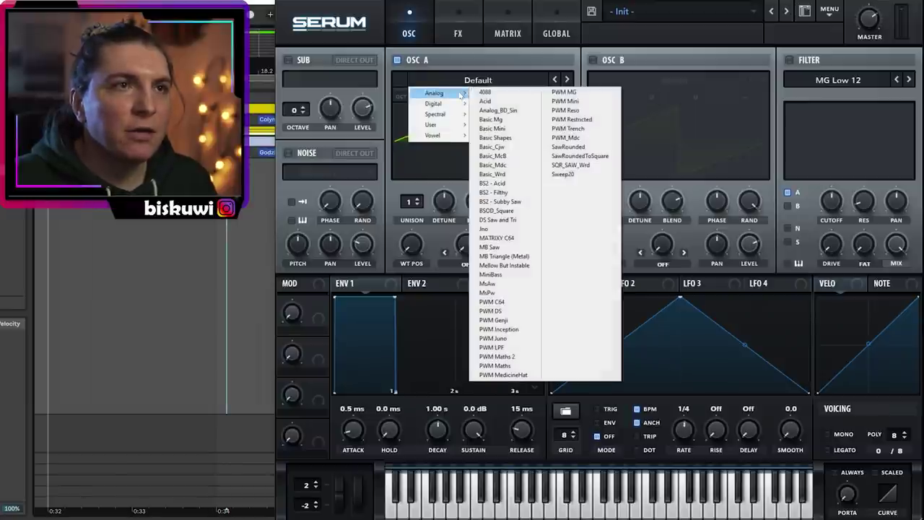
left_click(505, 147)
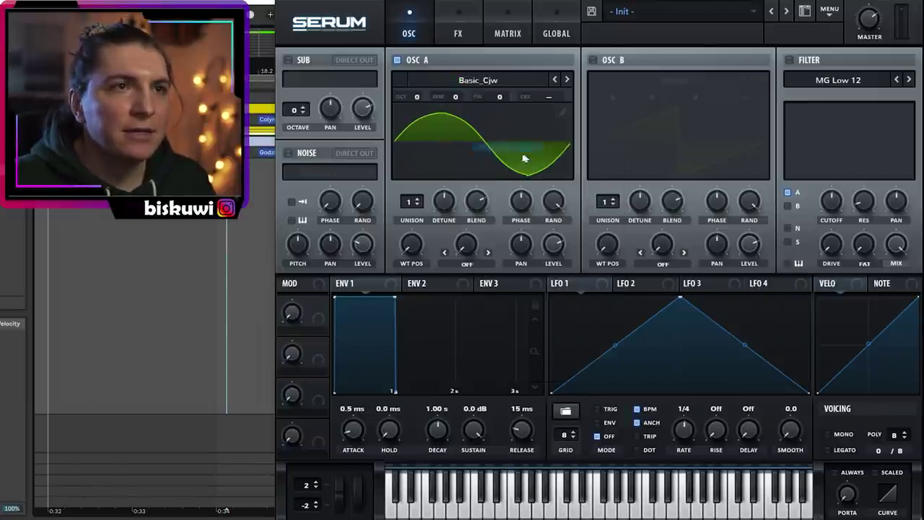
left_click_drag(410, 244, 402, 131)
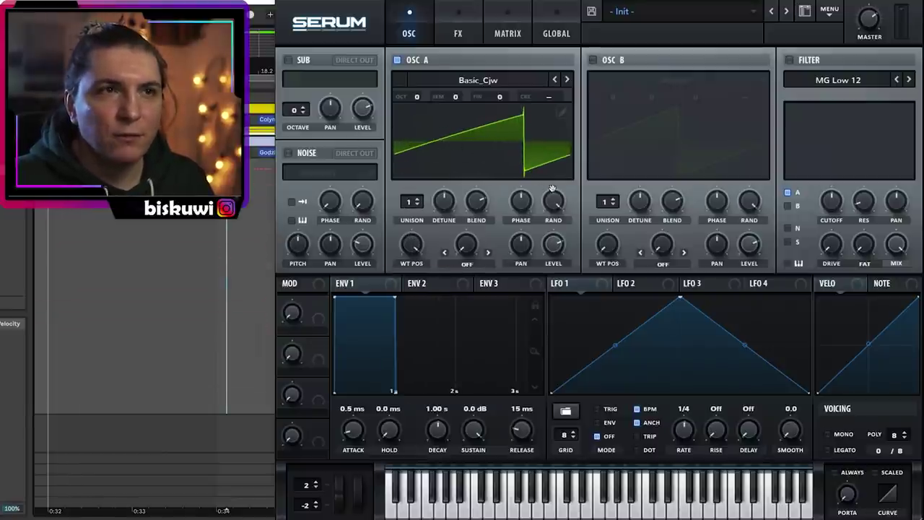
left_click_drag(555, 201, 567, 372)
left_click_drag(527, 207, 527, 234)
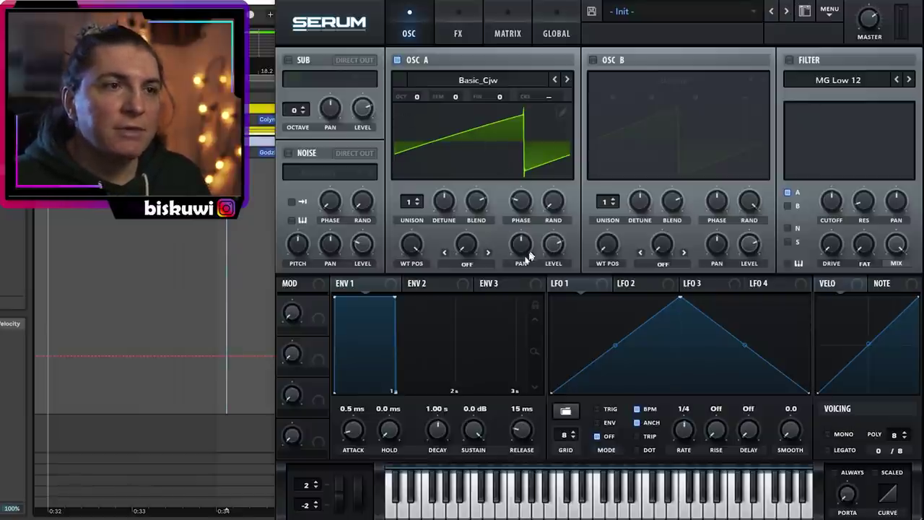
Step: Shape envelope 1 with a 253 ms decay and no sustain, and enable the sine sub oscillator at octave -1
left_click_drag(399, 296, 359, 421)
left_click_drag(438, 429, 439, 433)
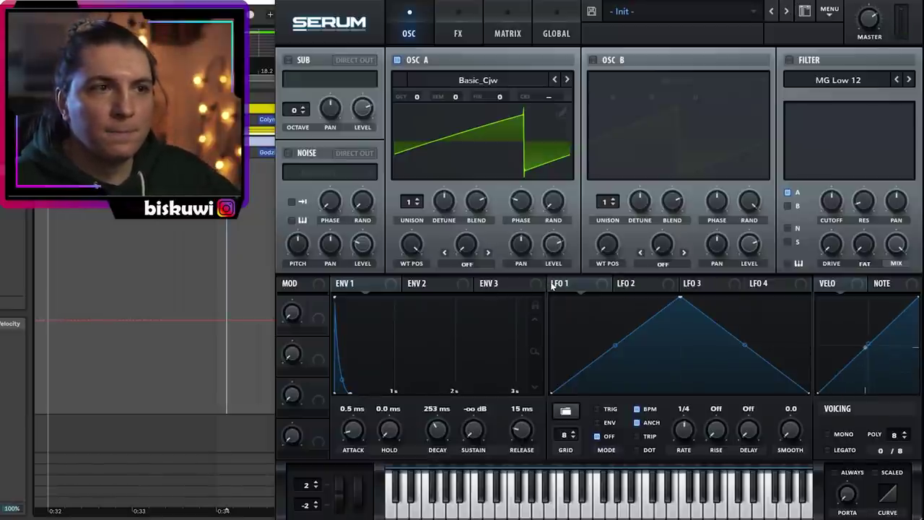
left_click(287, 60)
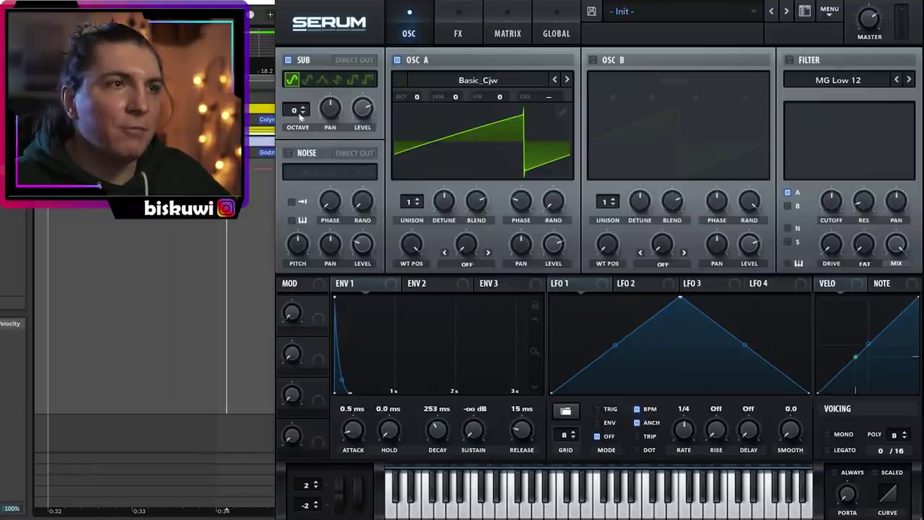
left_click(300, 113)
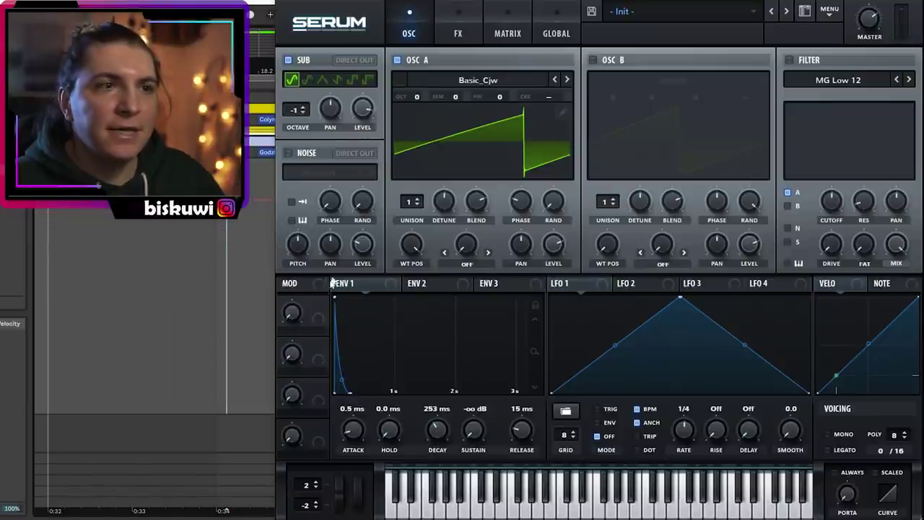
Step: Give envelope 2 a 268 ms decay with 0% sustain, assign it to the filter cutoff and lower the cutoff
left_click(427, 283)
left_click_drag(394, 298, 350, 401)
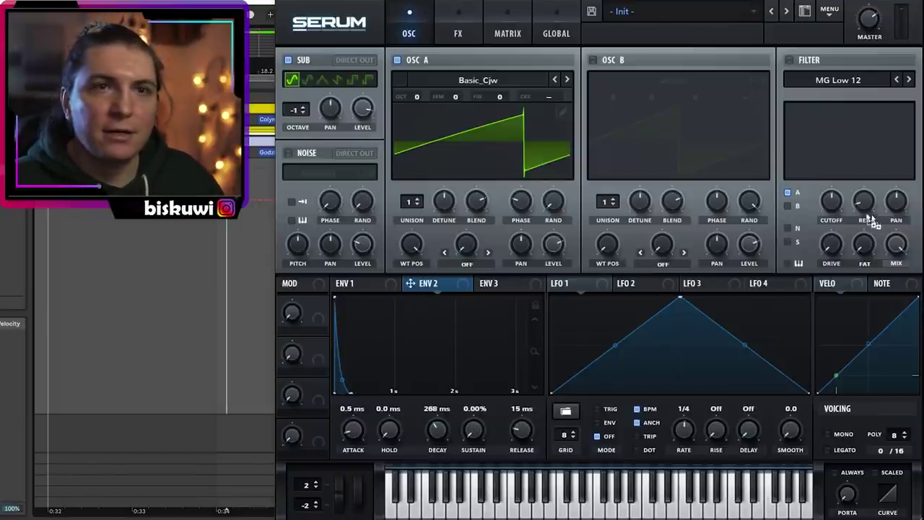
left_click_drag(839, 202, 840, 203)
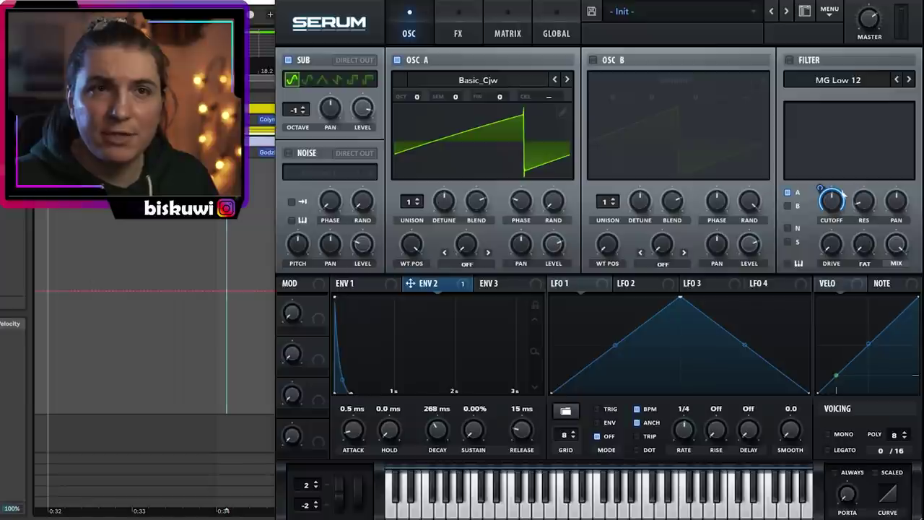
left_click_drag(836, 207, 827, 235)
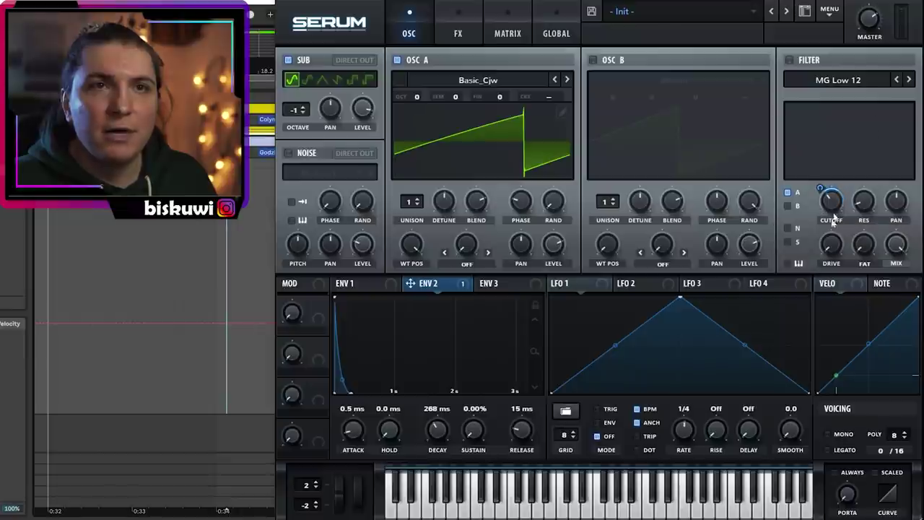
Step: Enable the filter, change its type to German LP and fine-tune the cutoff
left_click(790, 60)
left_click(866, 81)
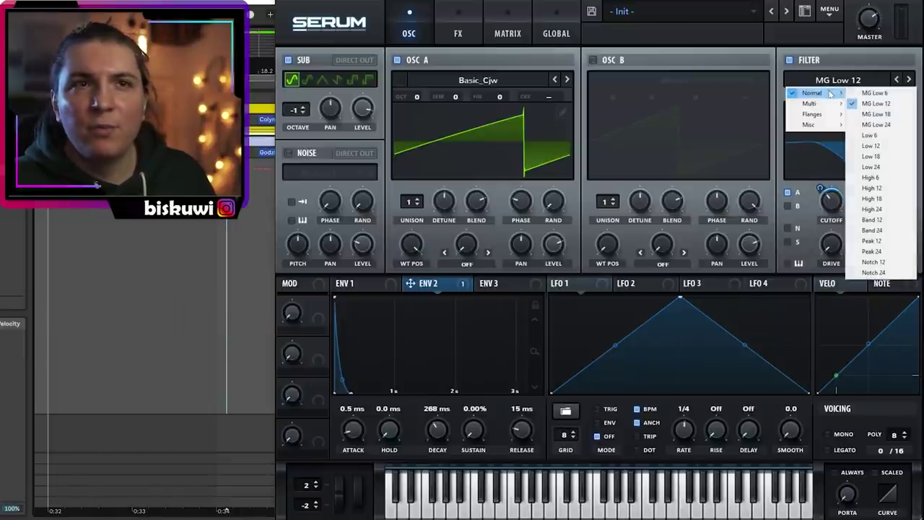
mouse_move(829, 126)
left_click(746, 263)
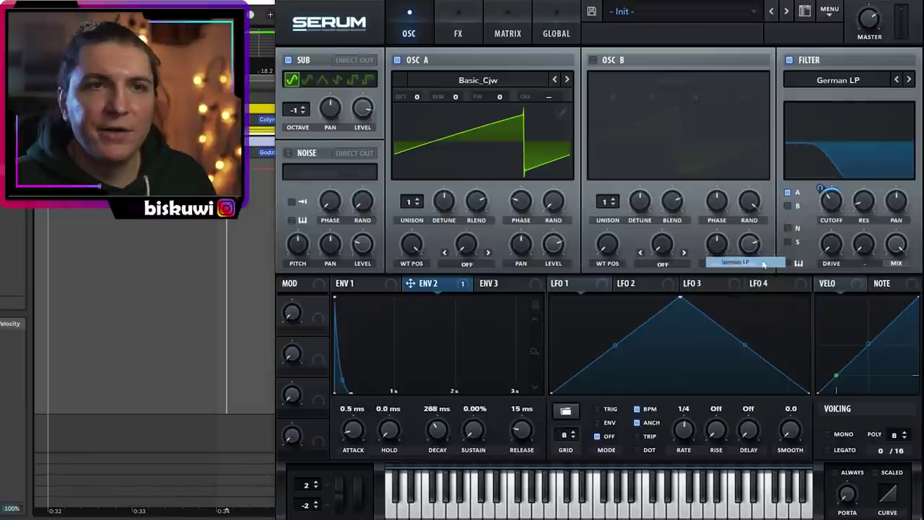
left_click_drag(832, 209, 833, 206)
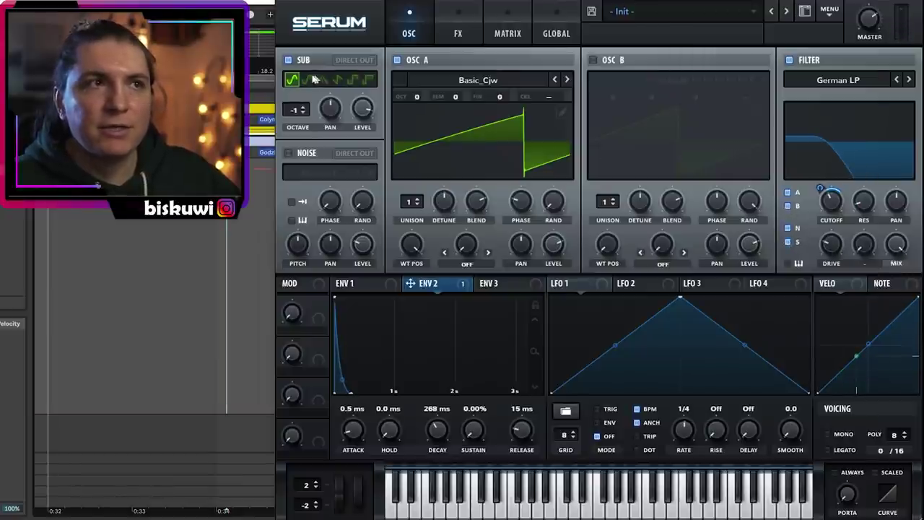
Step: Enable the Distortion effect in Serum, set it to Downsample and raise its drive to 90%
left_click(458, 27)
left_click(309, 86)
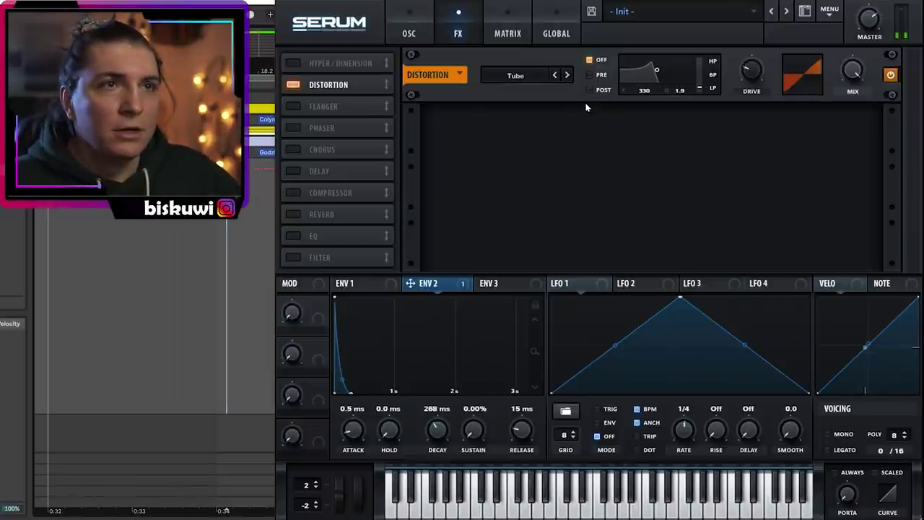
left_click(566, 74)
left_click(567, 74)
left_click(566, 75)
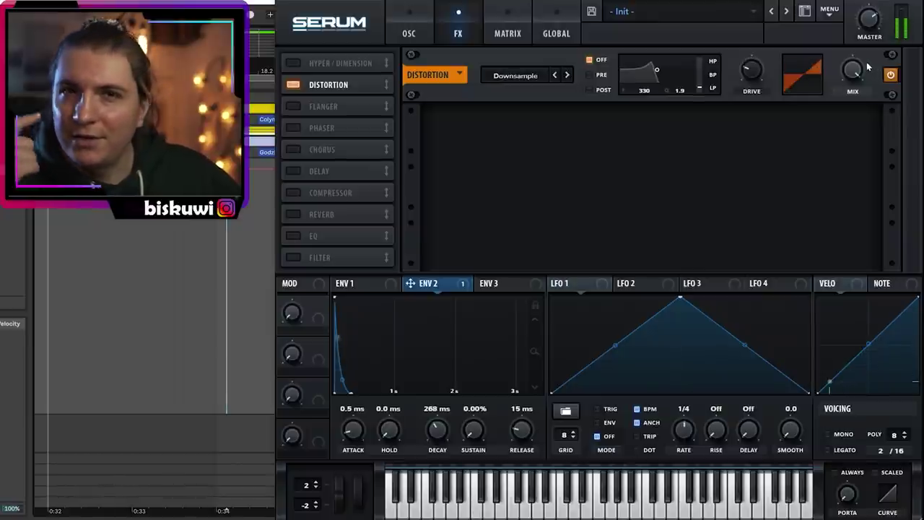
mouse_move(760, 70)
left_click_drag(760, 70, 770, 9)
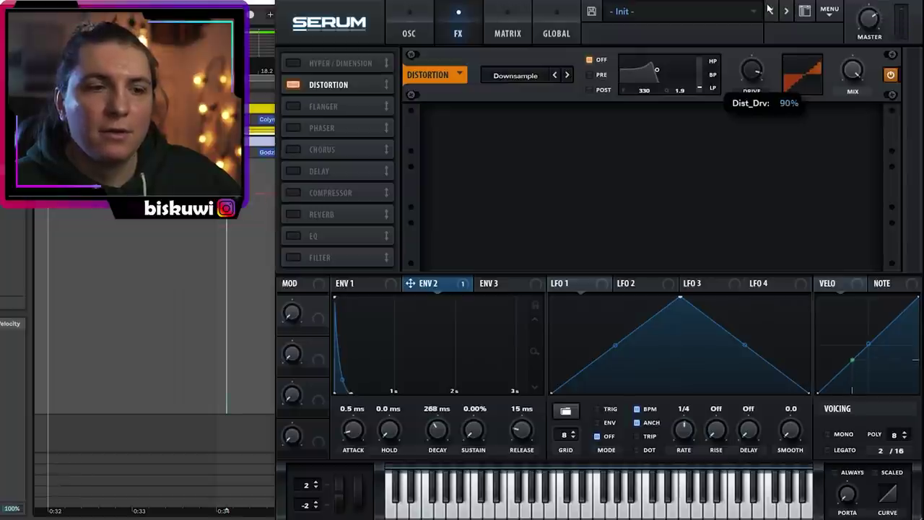
Step: Place the distortion's filter after the effect and morph it from low-pass fully to high-pass
left_click(589, 89)
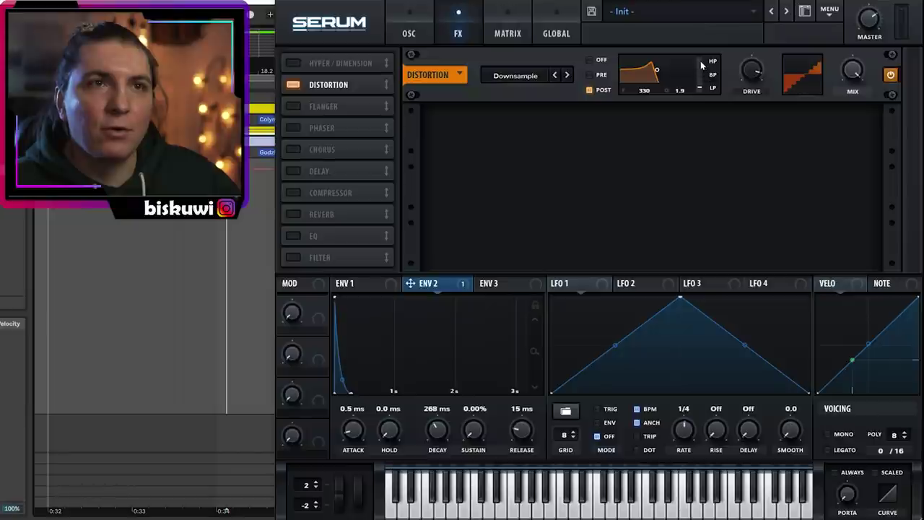
left_click_drag(702, 71, 709, 0)
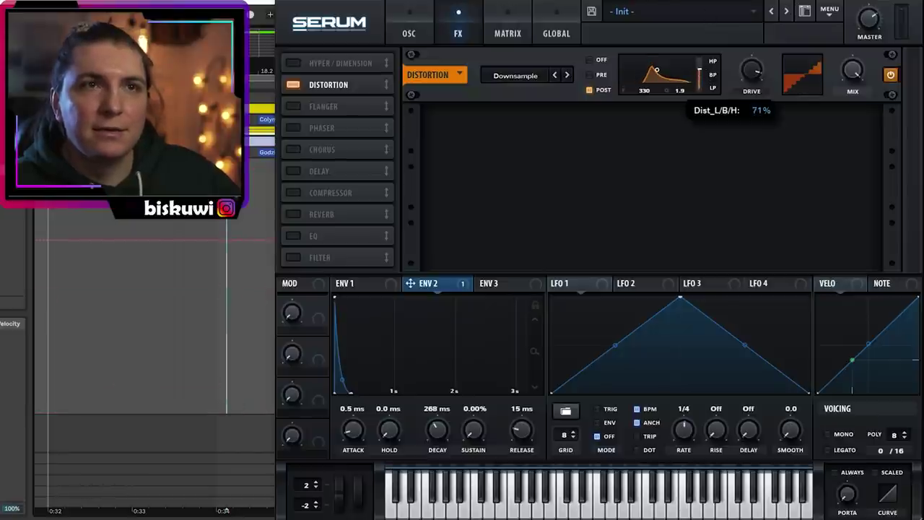
left_click_drag(700, 78, 707, 14)
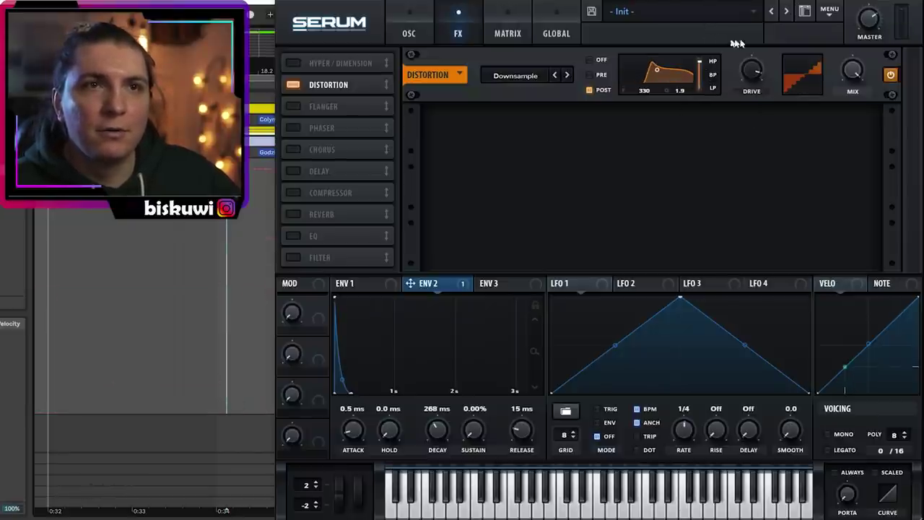
Step: Tune the distortion's filter to about 2394 Hz with a Q of 1.0 and bring the distortion mix down low
left_click_drag(859, 65, 859, 75)
left_click_drag(859, 137, 859, 163)
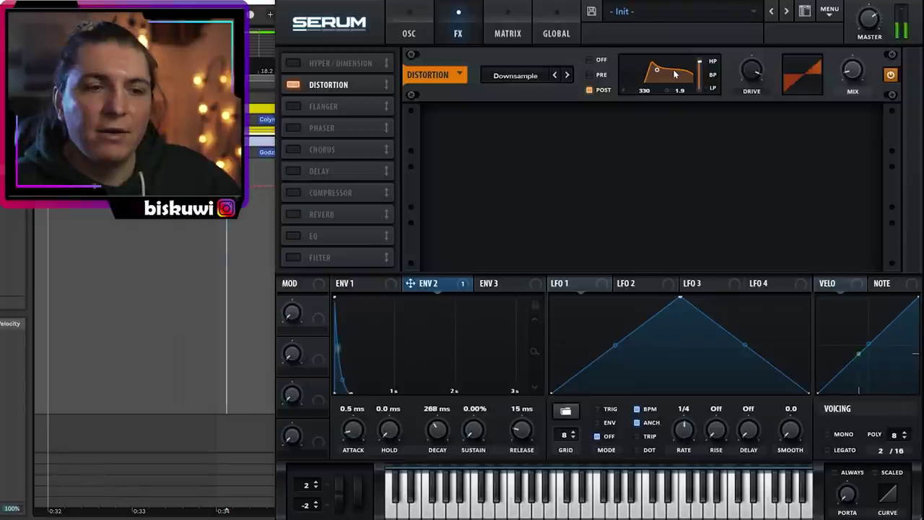
left_click_drag(659, 72, 676, 76)
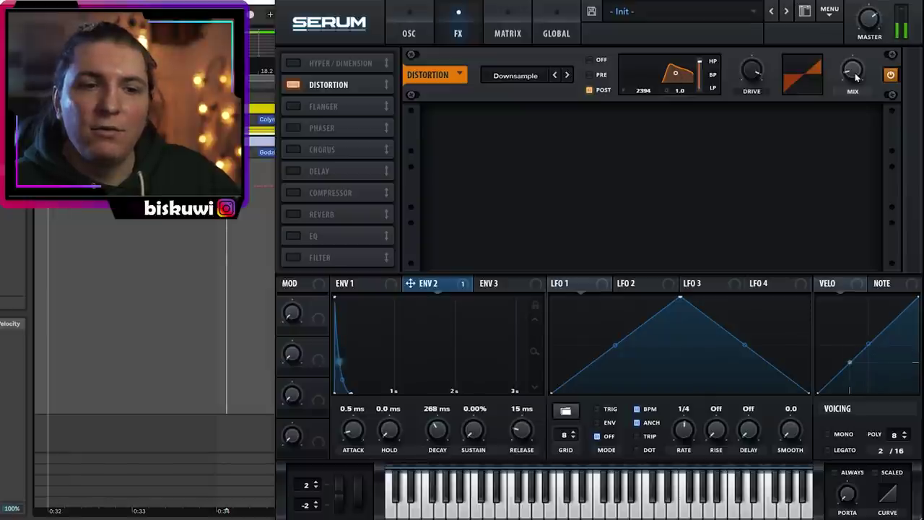
left_click_drag(853, 75, 850, 26)
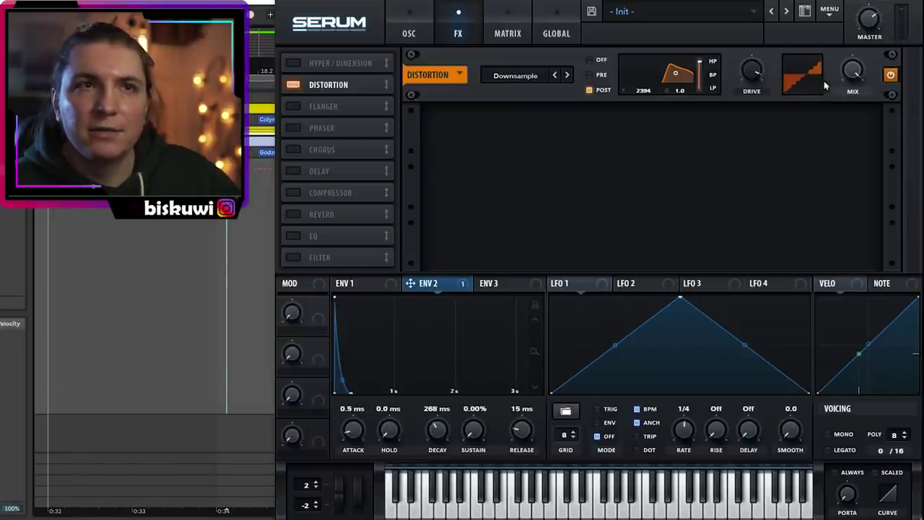
left_click_drag(846, 74, 847, 115)
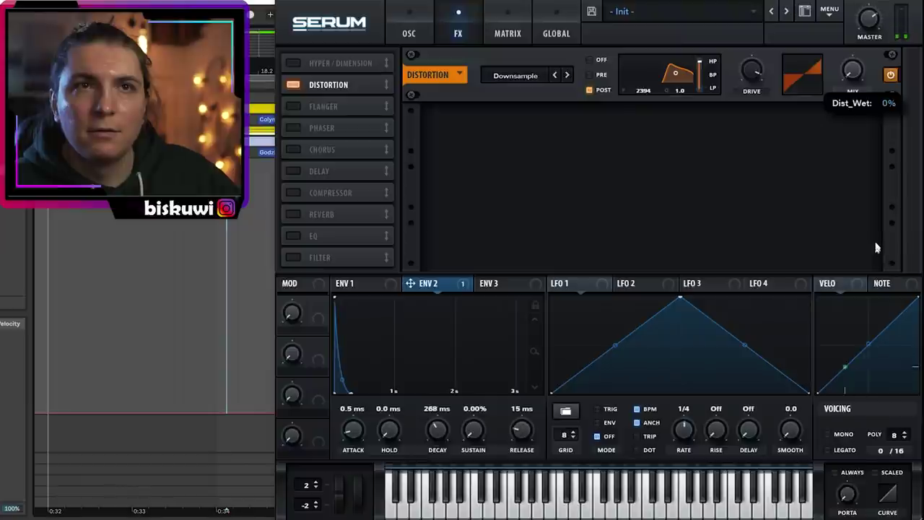
Step: Raise envelope 1's release to 141 ms and lengthen envelope 2's release as well
left_click(356, 283)
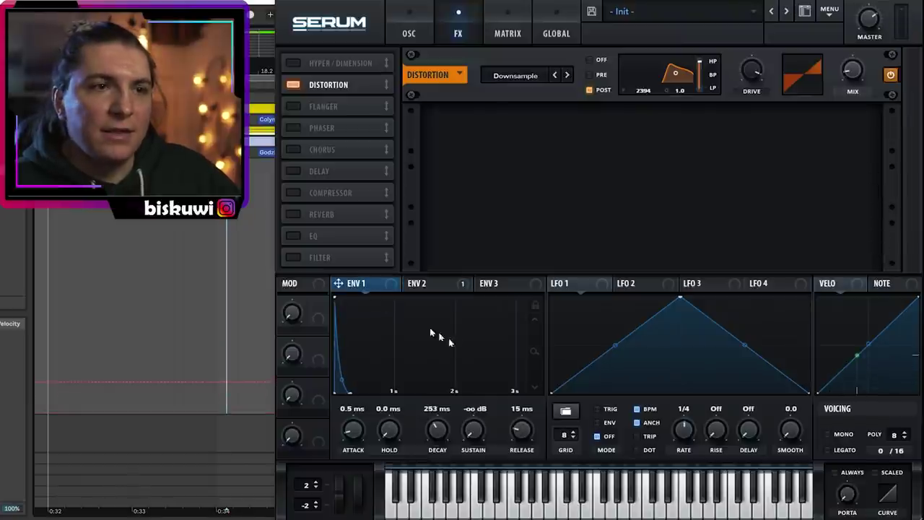
scroll(520, 429, "up", 5)
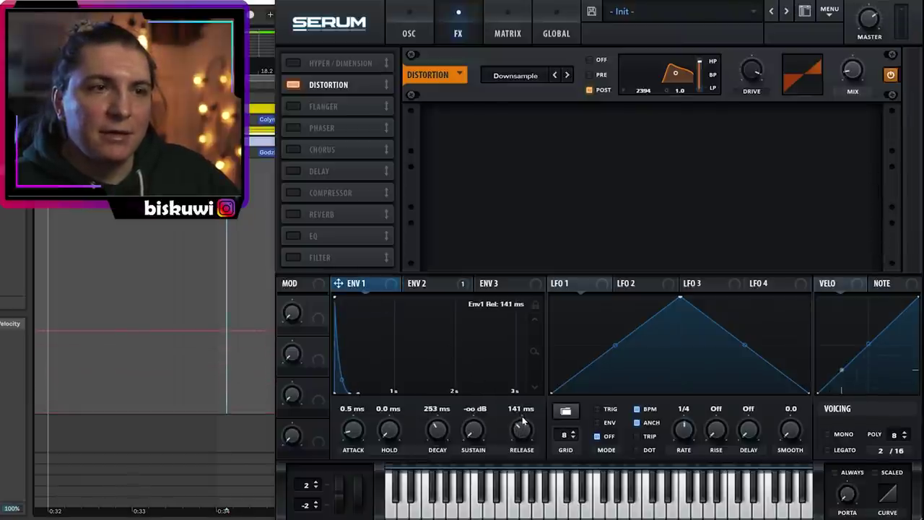
left_click(428, 288)
scroll(529, 431, "up", 4)
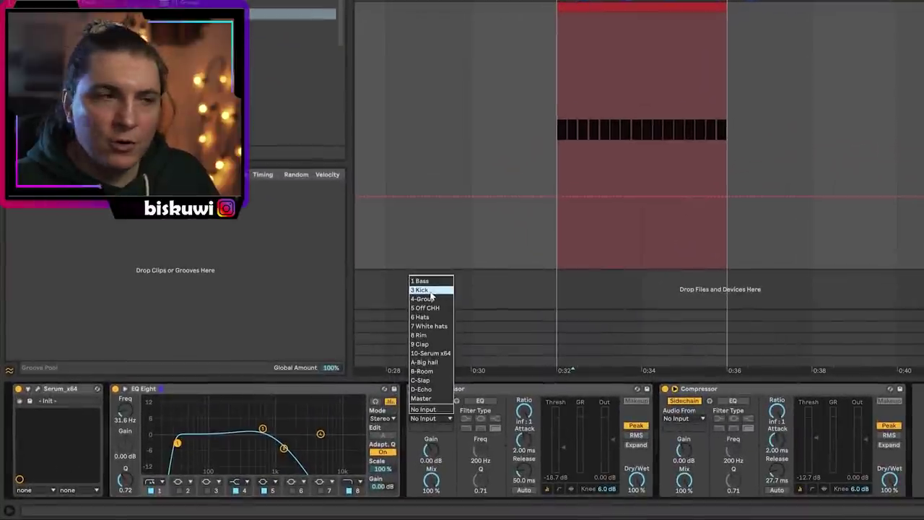
Step: Set the first compressor's sidechain source to 3 Kick and the second compressor's to 9 Clap
left_click(387, 309)
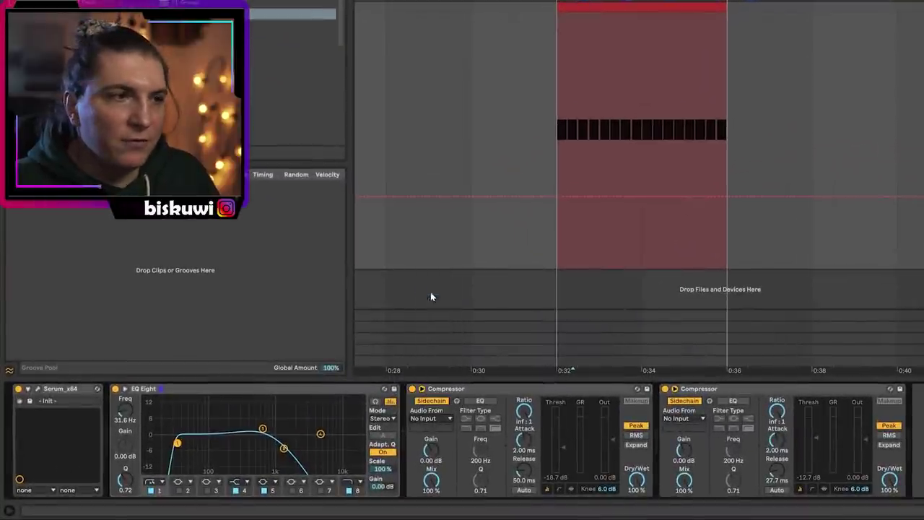
left_click(700, 420)
left_click(686, 344)
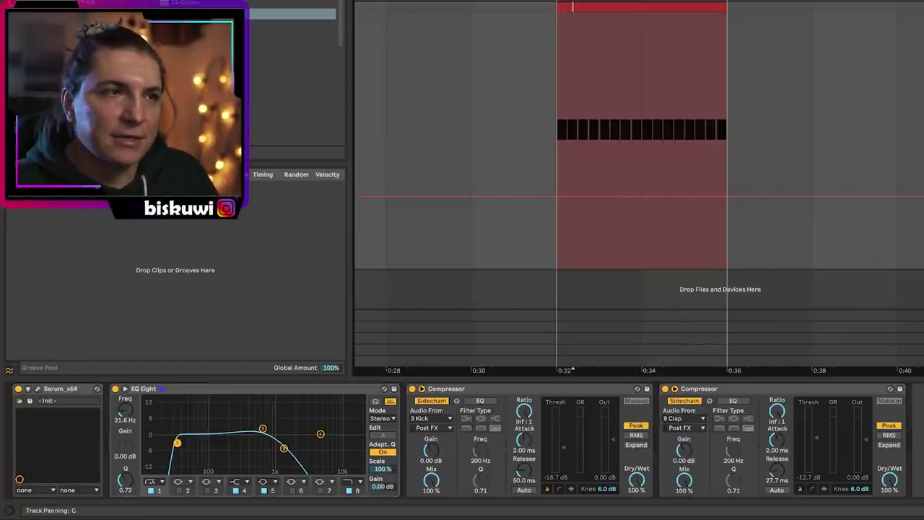
Step: Play the loop, lower the Serum track's volume to about -0.9 dB, and fold the track
key("space")
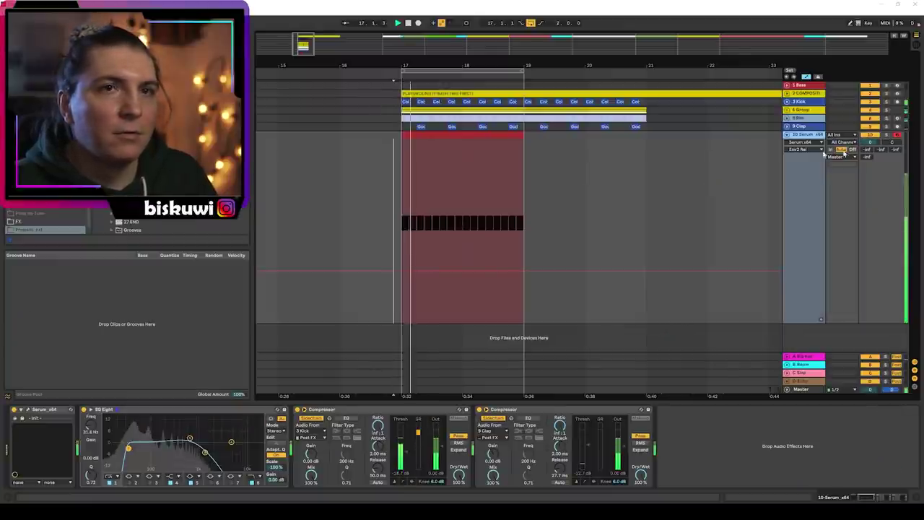
left_click_drag(872, 142, 873, 139)
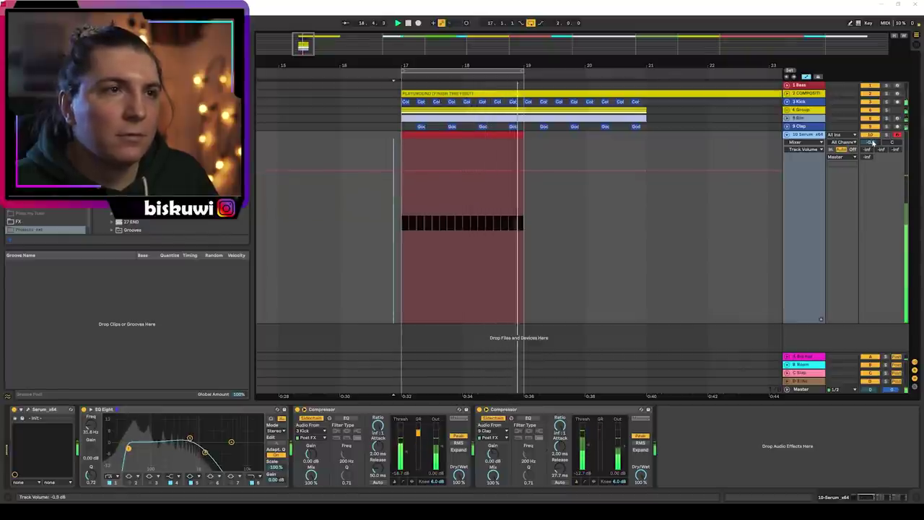
left_click(788, 134)
key("space")
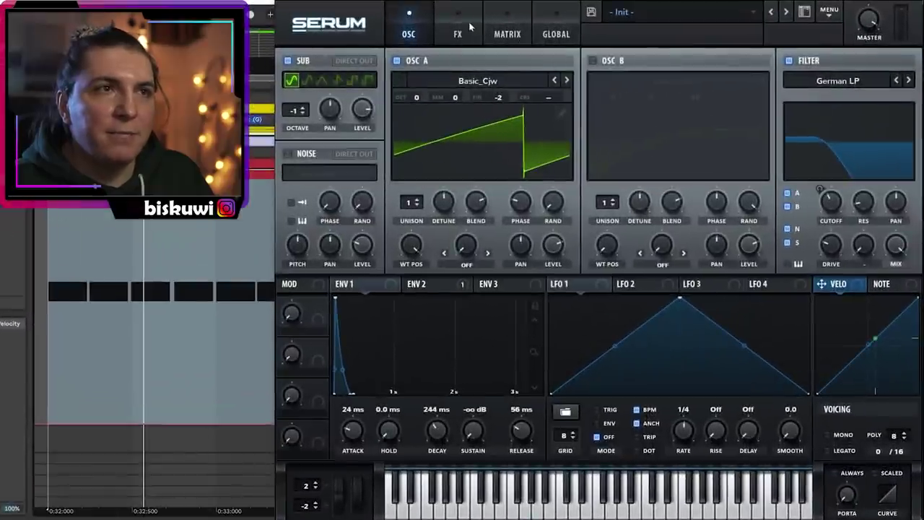
Step: Check the second bass layer's effects in Serum, close the plugin, and play the layer with its EQ Eight enabled
left_click(457, 32)
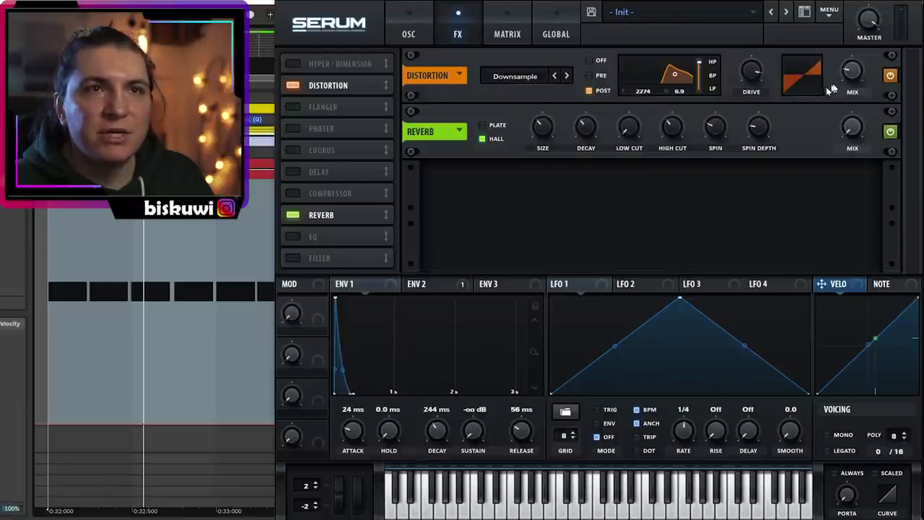
left_click(916, 2)
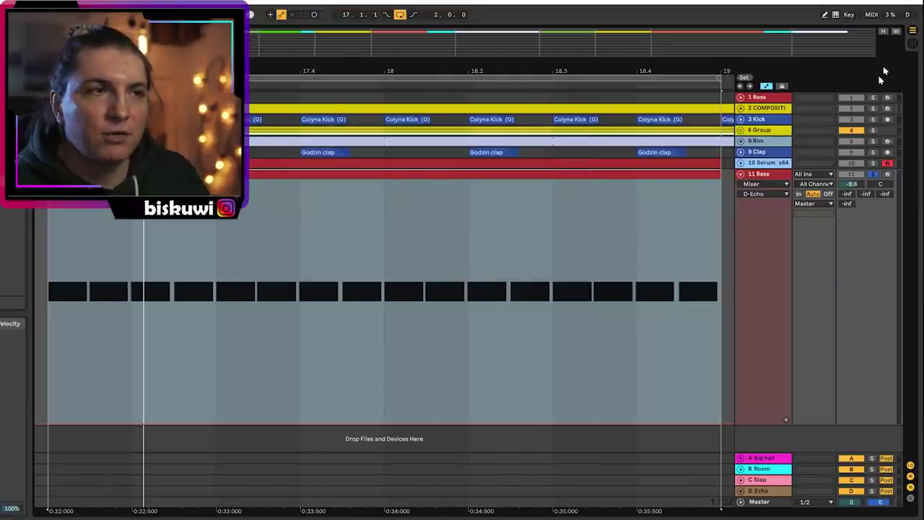
key("space")
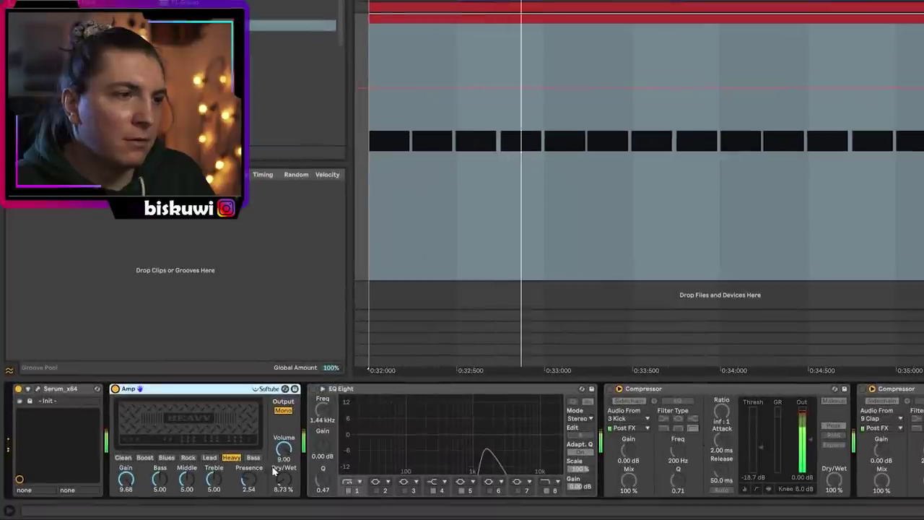
left_click(312, 389)
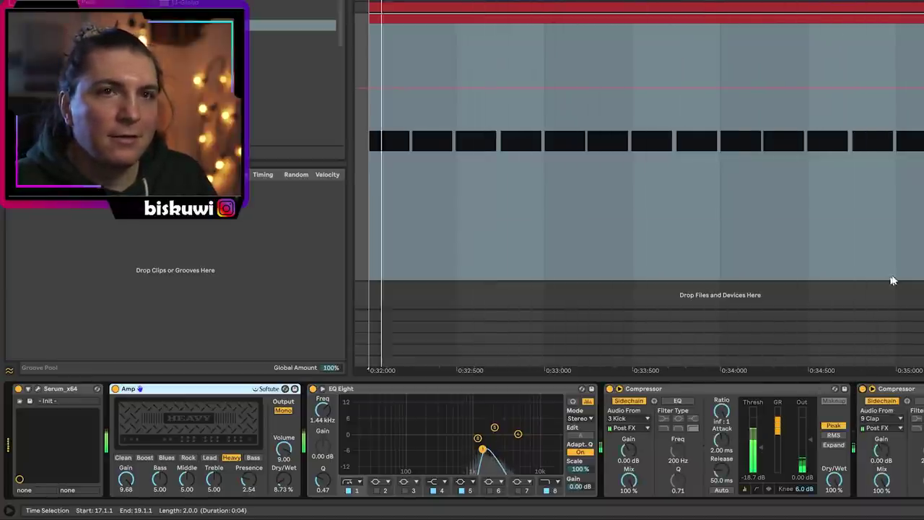
Step: Raise the second bass layer's EQ Eight band 1 frequency to 3.06 kHz while the loop plays
left_click_drag(494, 429, 477, 449)
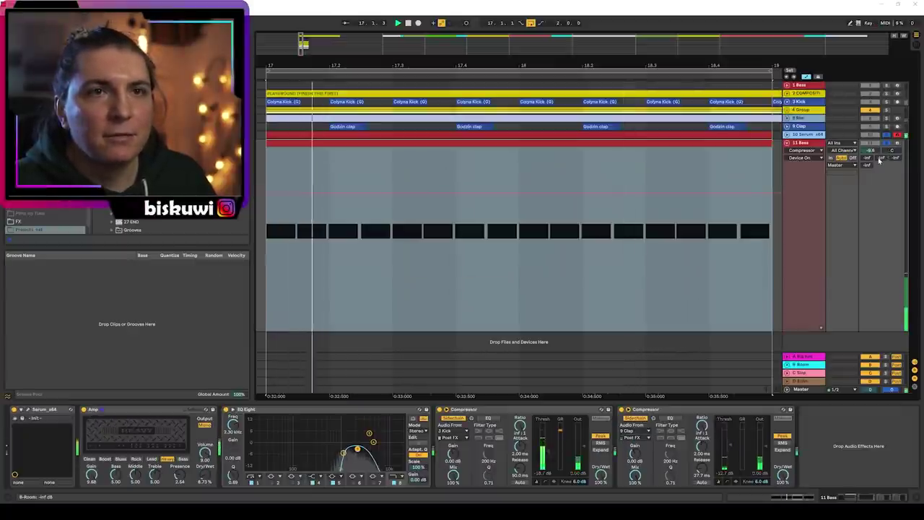
left_click_drag(343, 455, 348, 453)
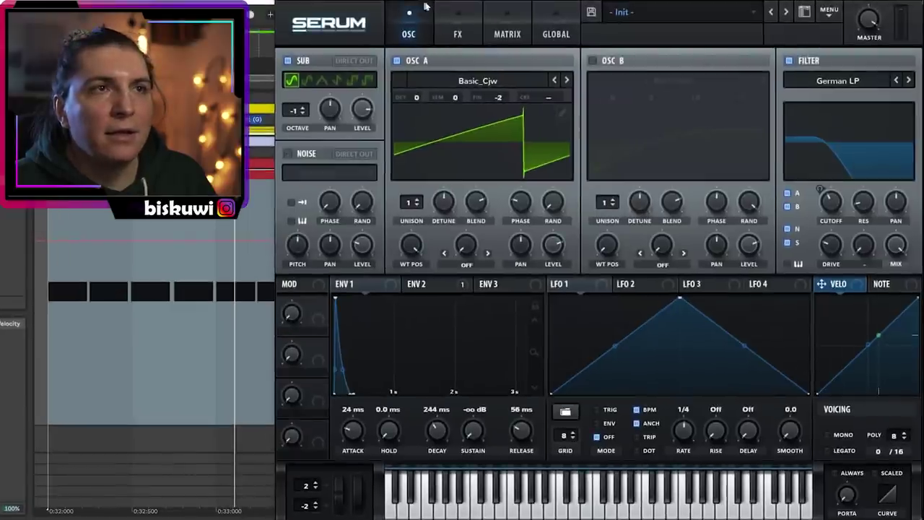
Step: Switch off the distortion in the second bass layer's Serum, close the plugin, and play the loop without it
left_click(458, 29)
left_click(293, 86)
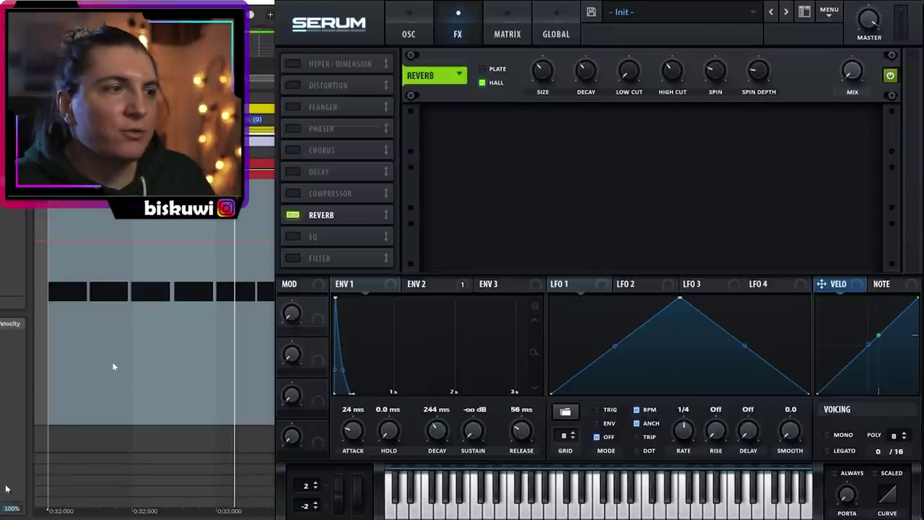
left_click(918, 2)
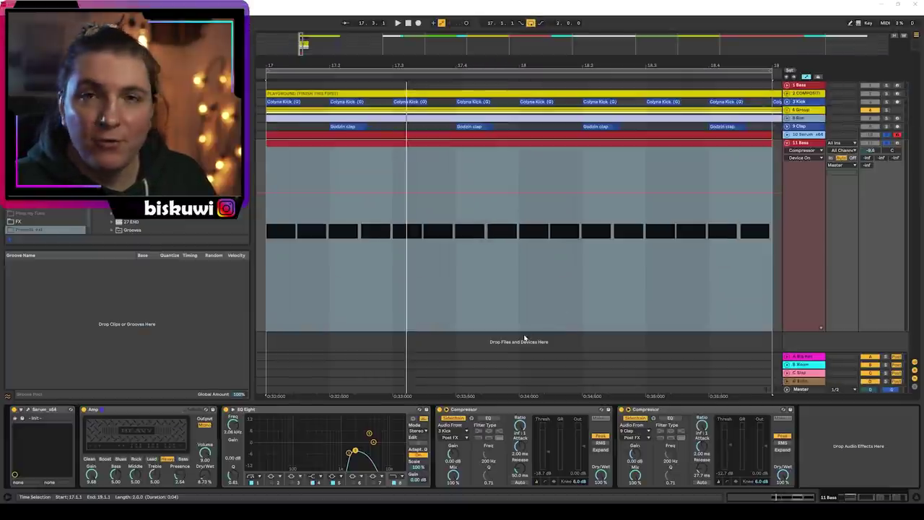
key("space")
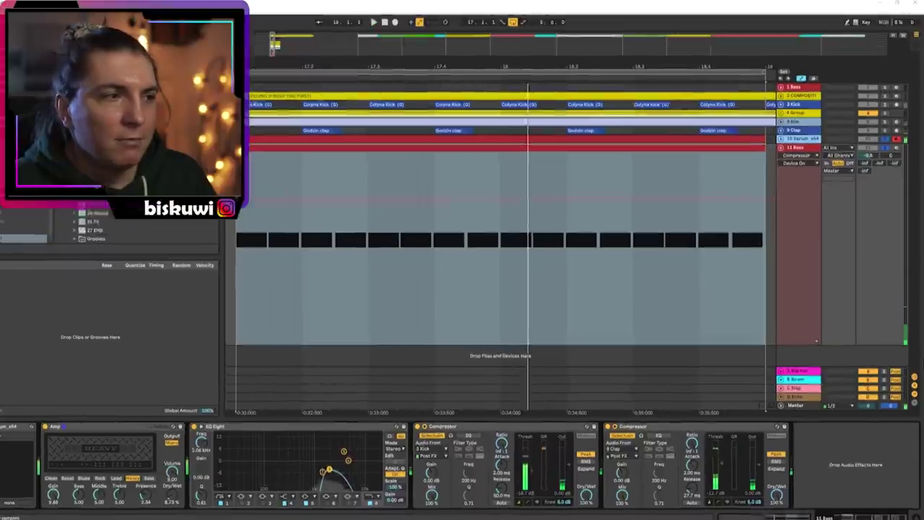
Step: Re-enable the Downsample distortion in the second bass layer's Serum, lower its master volume slightly, and close the plugin
left_click(28, 410)
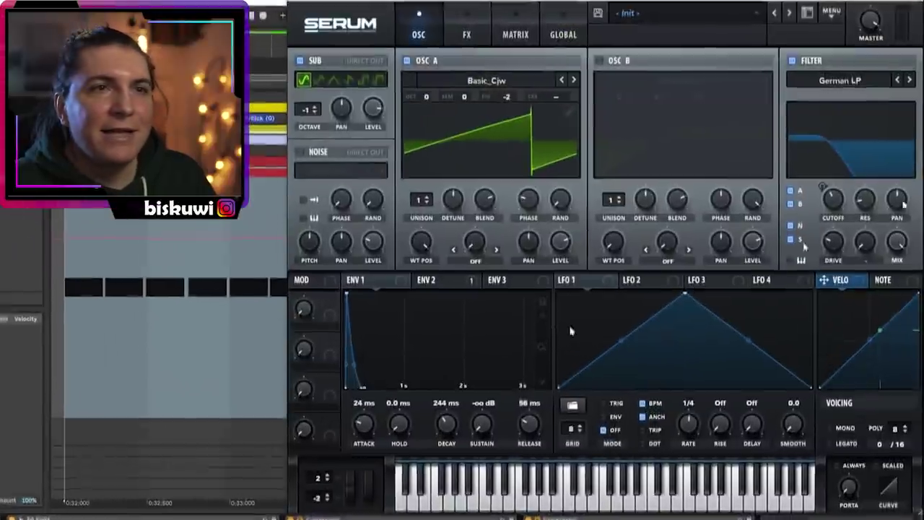
left_click(457, 29)
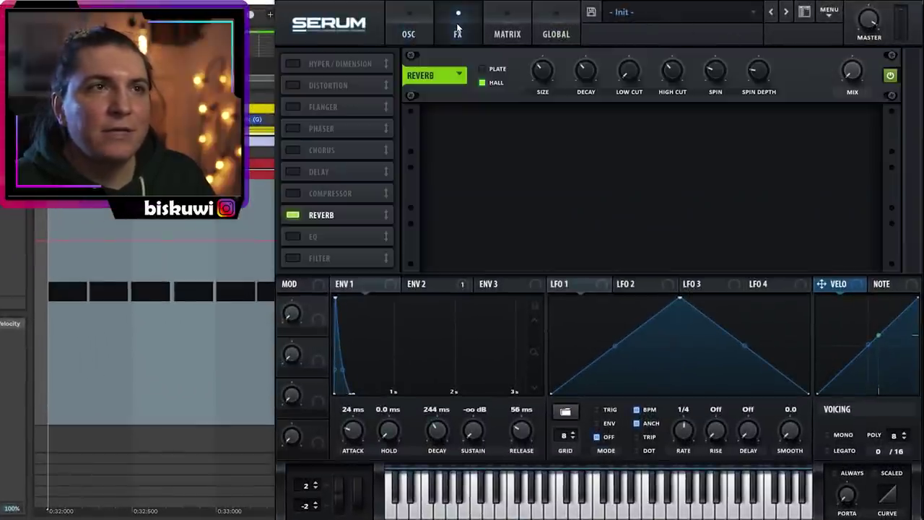
left_click(302, 85)
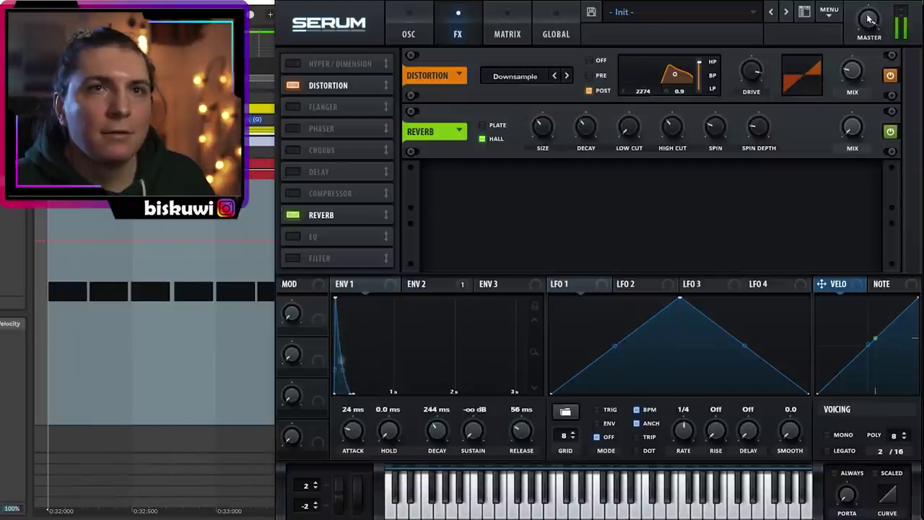
left_click_drag(869, 20, 867, 27)
left_click(911, 2)
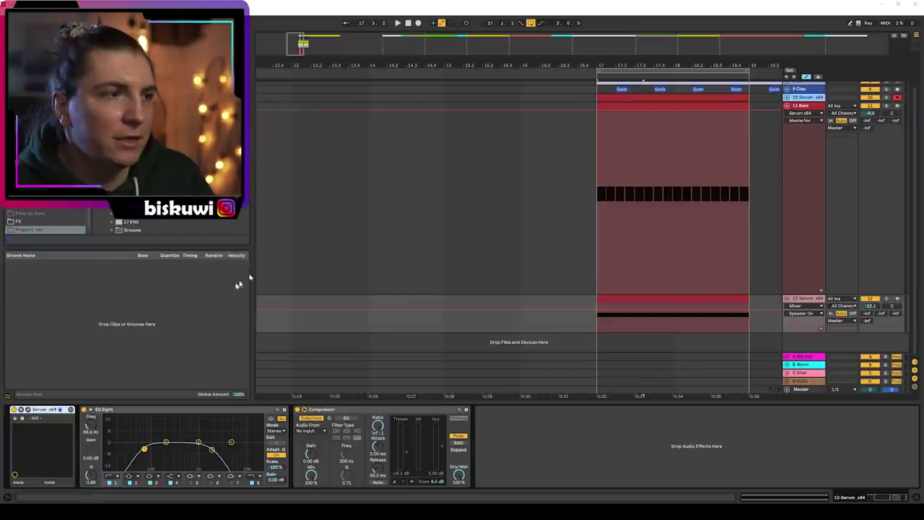
Step: In the newest layer's Serum, load the Basic Mg wavetable in oscillator A, enable oscillator B, and load Basic Mg there too
left_click(27, 407)
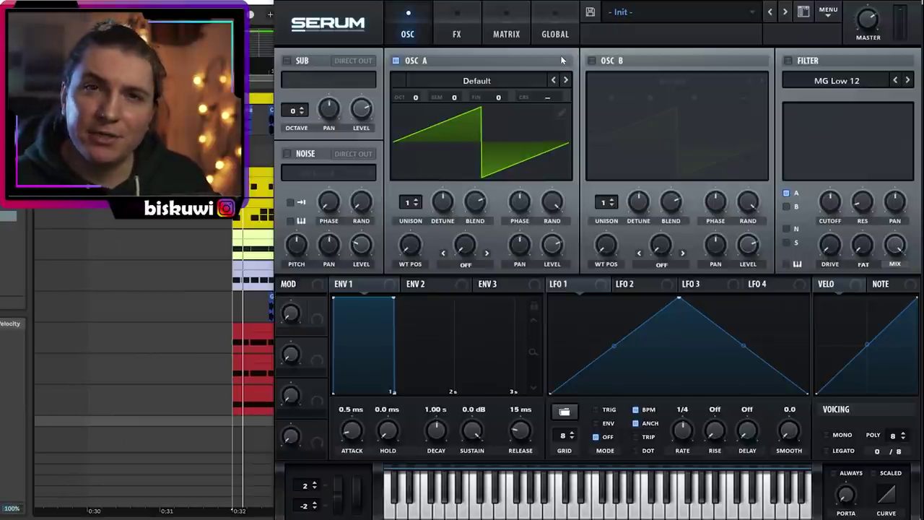
left_click(566, 81)
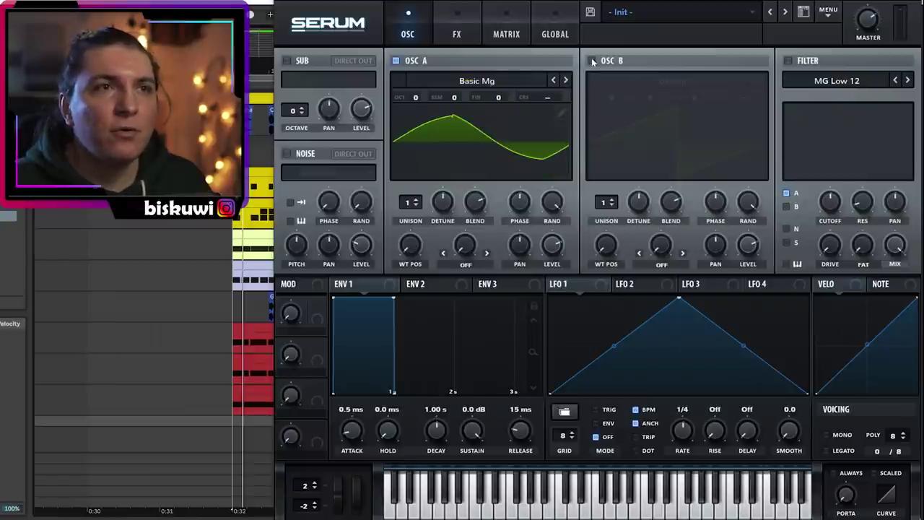
left_click(592, 61)
left_click(760, 81)
left_click(760, 81)
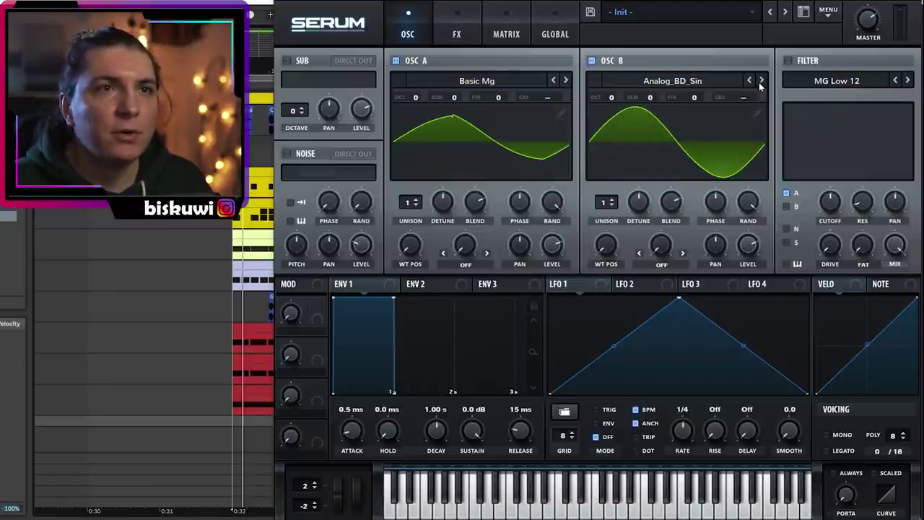
left_click(760, 81)
left_click(749, 81)
Step: Shift the wavetable positions of both oscillators and enable the MG Low 12 filter with a lowered cutoff
left_click_drag(410, 247, 424, 210)
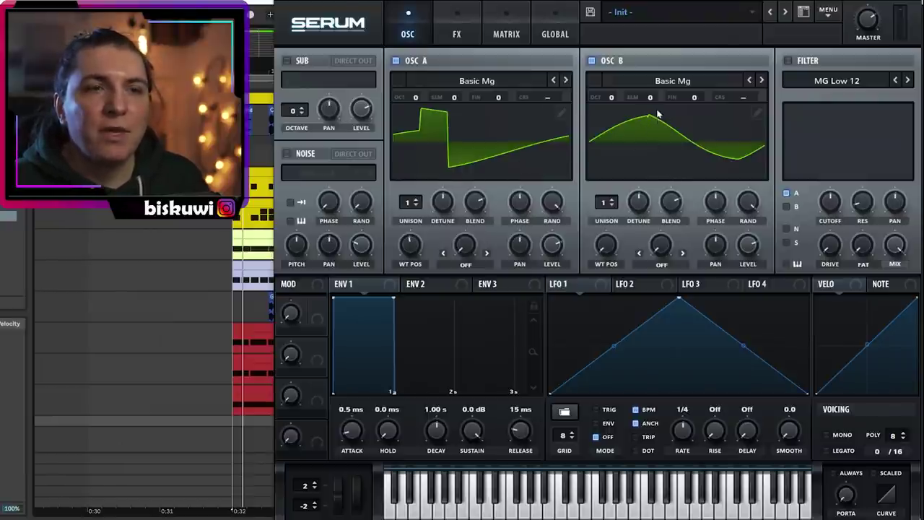
left_click_drag(617, 250, 613, 240)
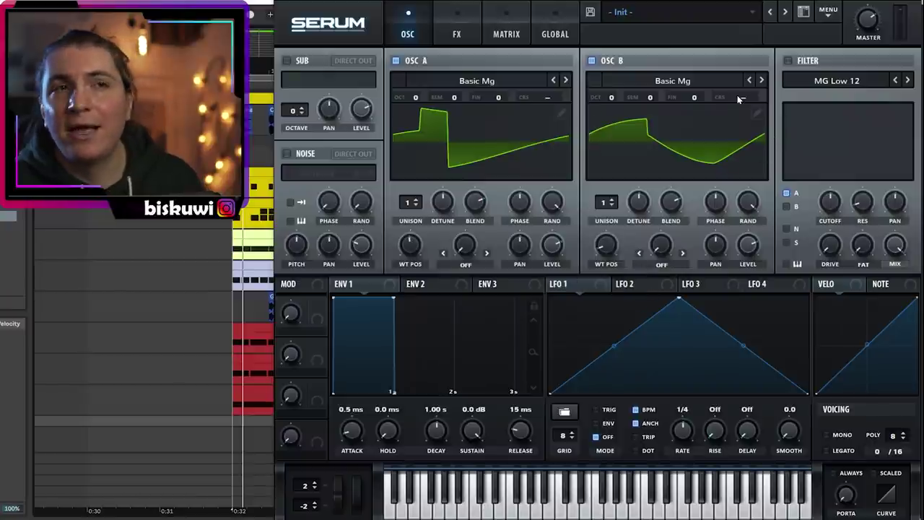
left_click(787, 60)
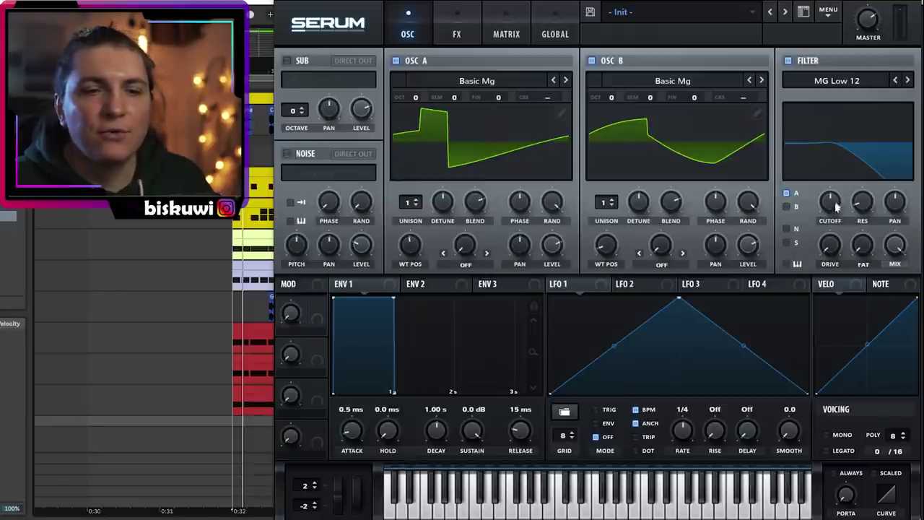
left_click_drag(836, 208, 833, 221)
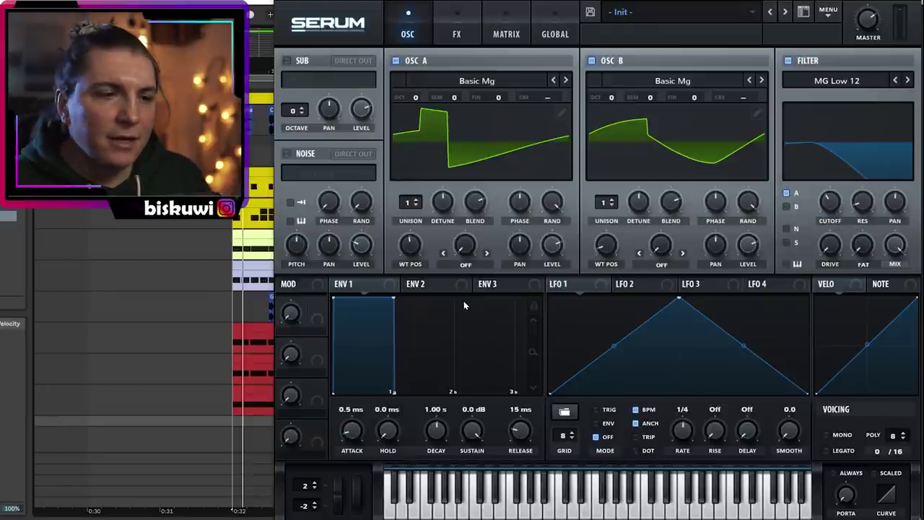
Step: Give envelope 1 a 338 ms decay, no sustain and 70 ms release, and envelope 2, modulating filter cutoff, a 442 ms decay and 0% sustain
left_click_drag(394, 298, 360, 392)
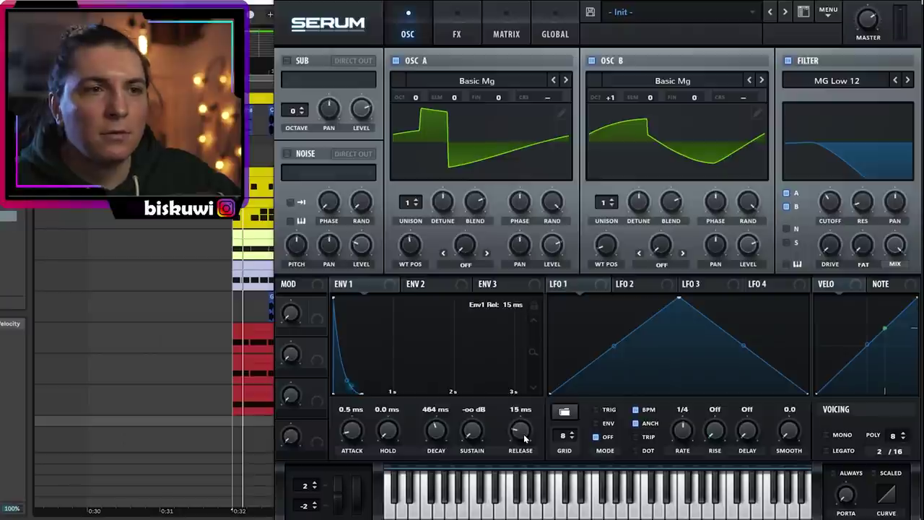
left_click_drag(436, 431, 437, 437)
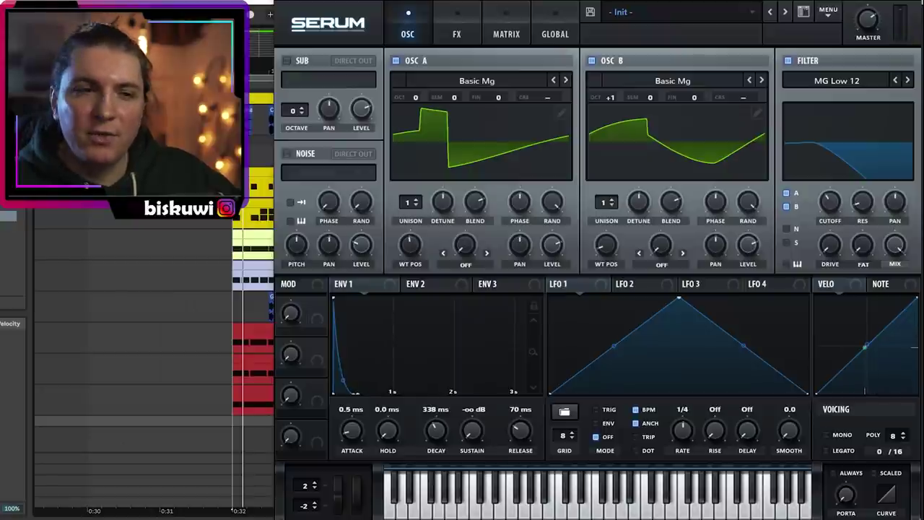
left_click(427, 284)
left_click_drag(390, 300, 359, 393)
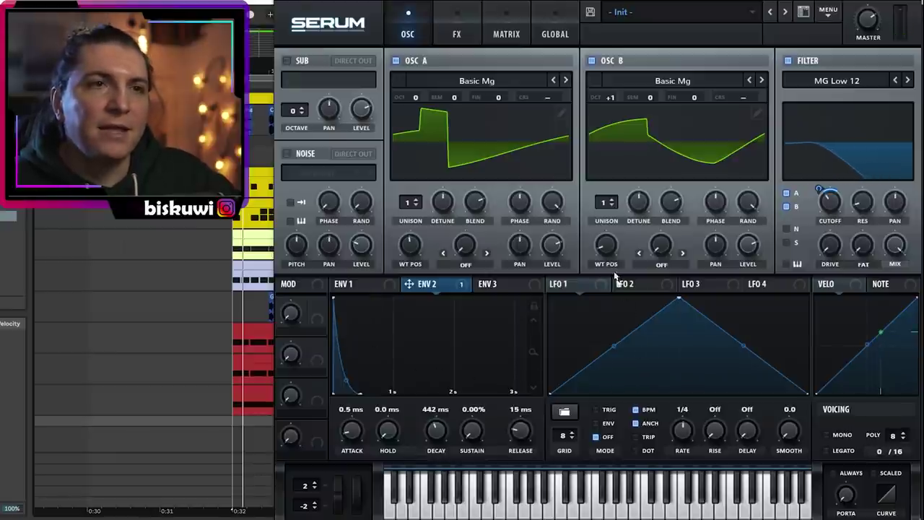
Step: Set oscillator B to 5 unison voices with a detune of 0.10
left_click_drag(605, 203, 607, 155)
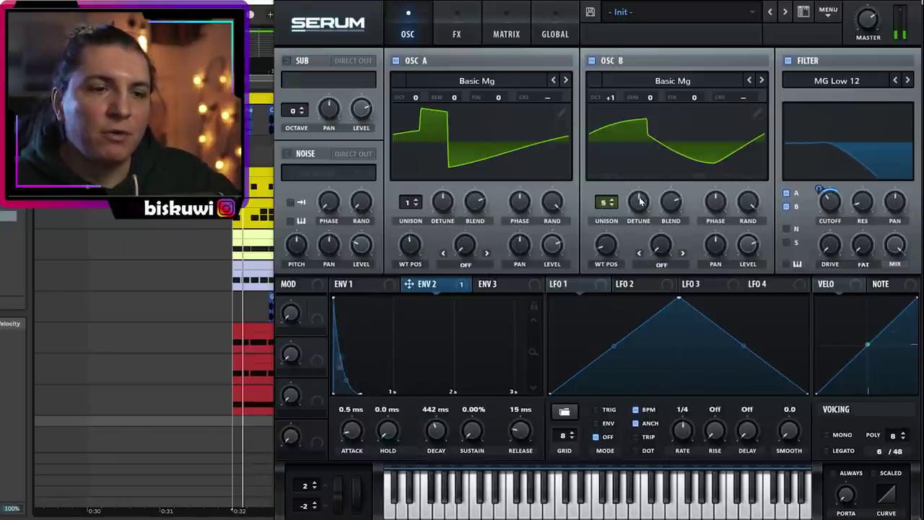
left_click_drag(639, 212, 639, 219)
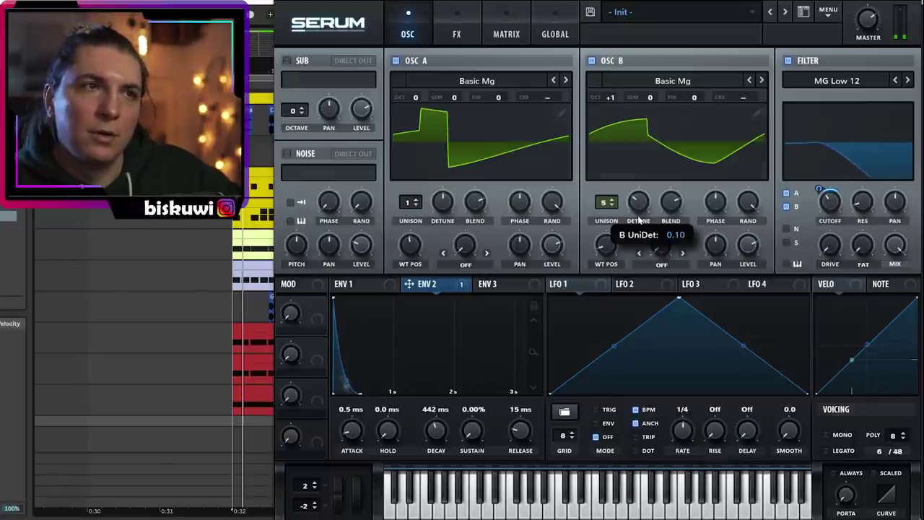
Step: Enable the Hyper/Dimension effect with the Hyper mix at zero and the Dimension mix at 17%
left_click(462, 21)
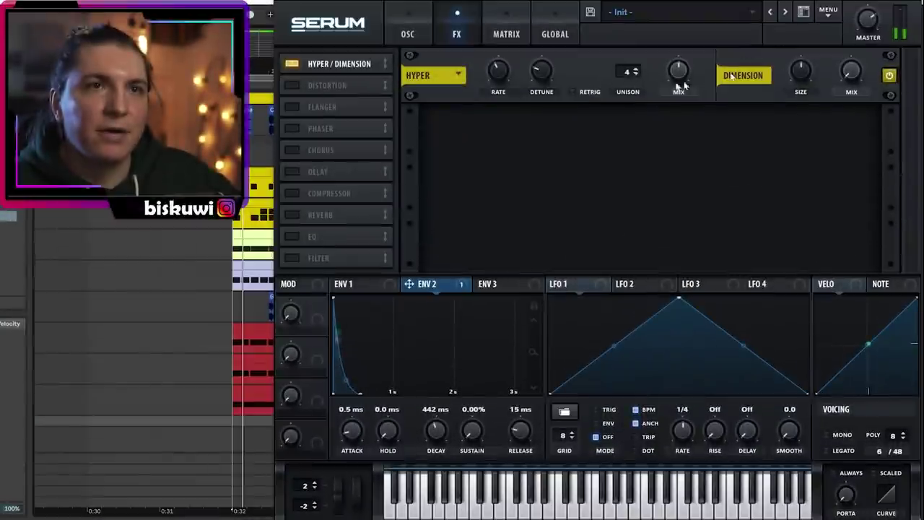
left_click_drag(678, 70, 687, 212)
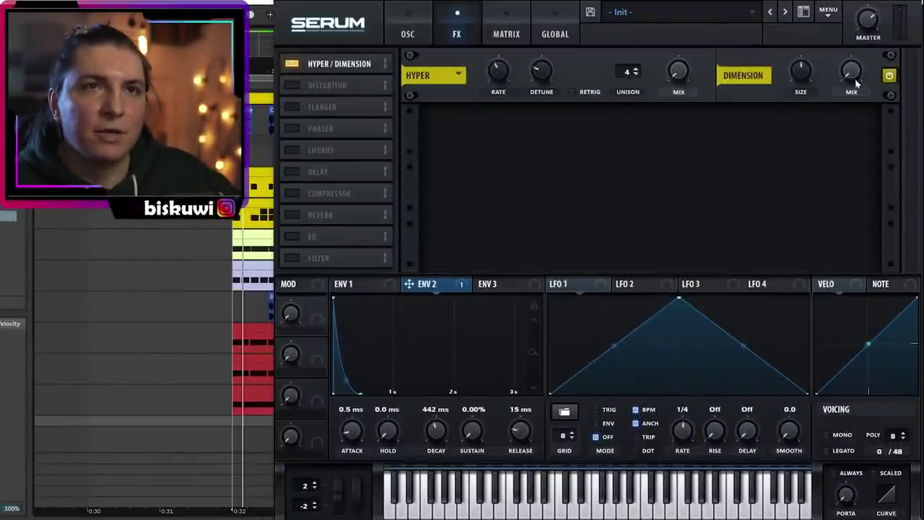
left_click_drag(855, 64, 855, 65)
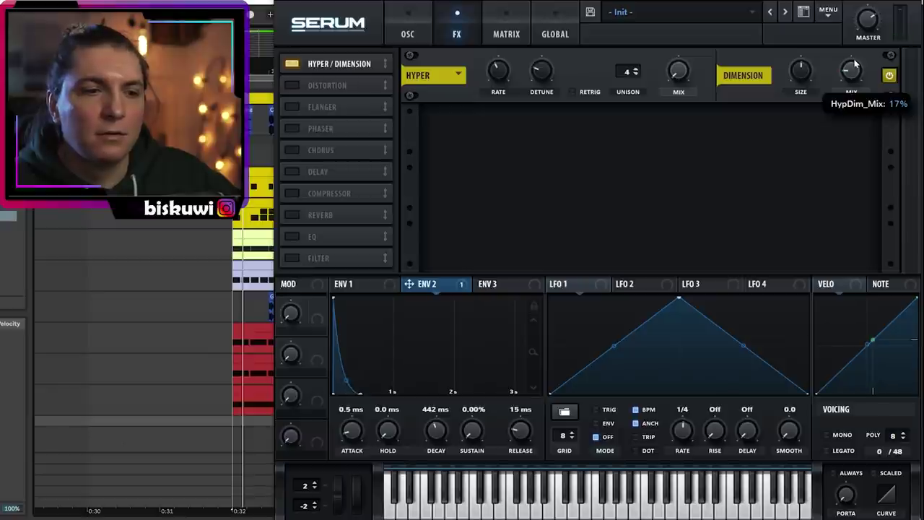
Step: Enable the Tube distortion and add a chorus with its mix at 32%
left_click(292, 86)
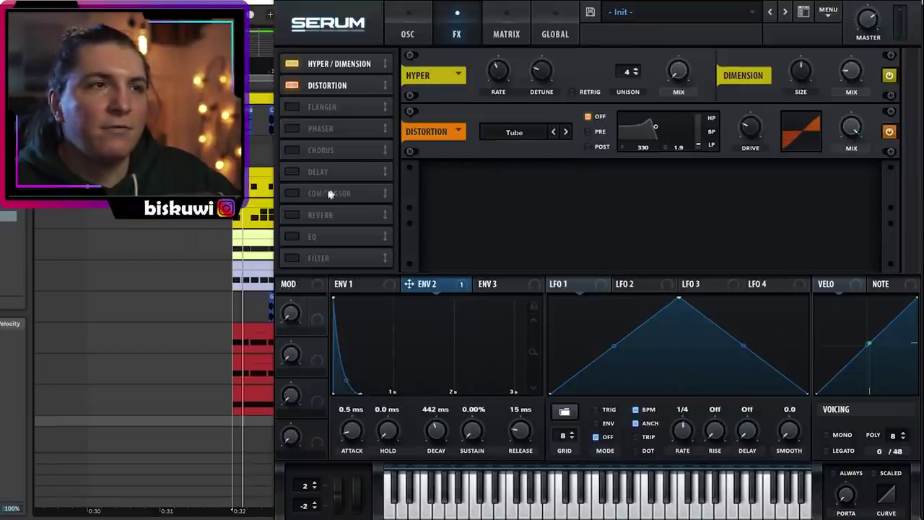
left_click(292, 151)
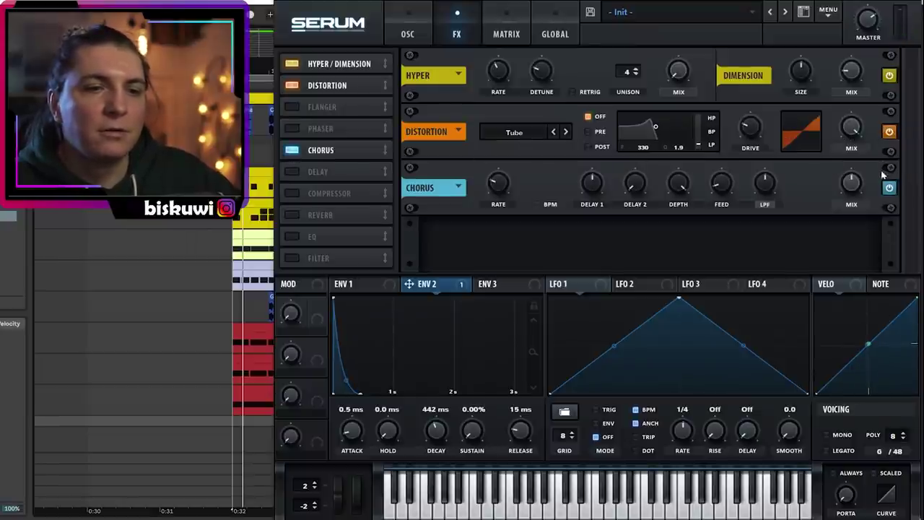
left_click_drag(853, 181, 854, 186)
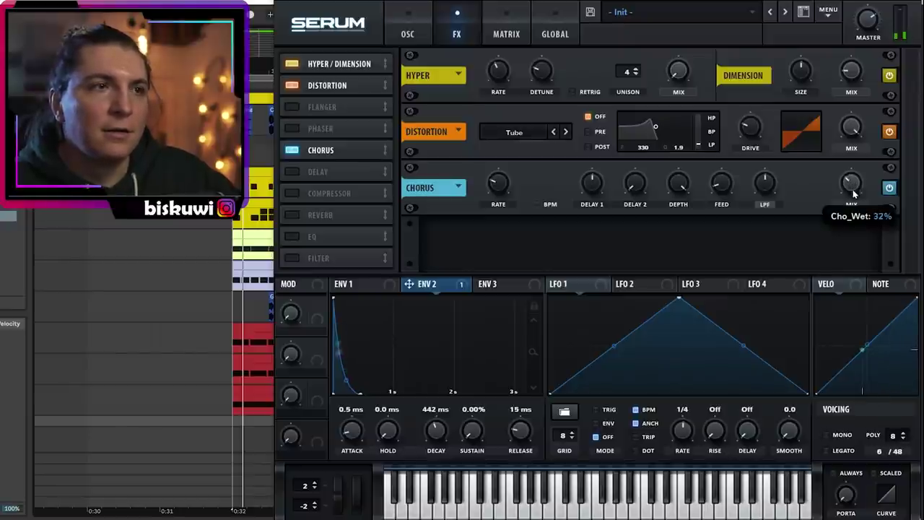
Step: Enable a Hall reverb with a raised high cut, and add an EQ whose low band is a high-pass with adjusted frequency
left_click(292, 215)
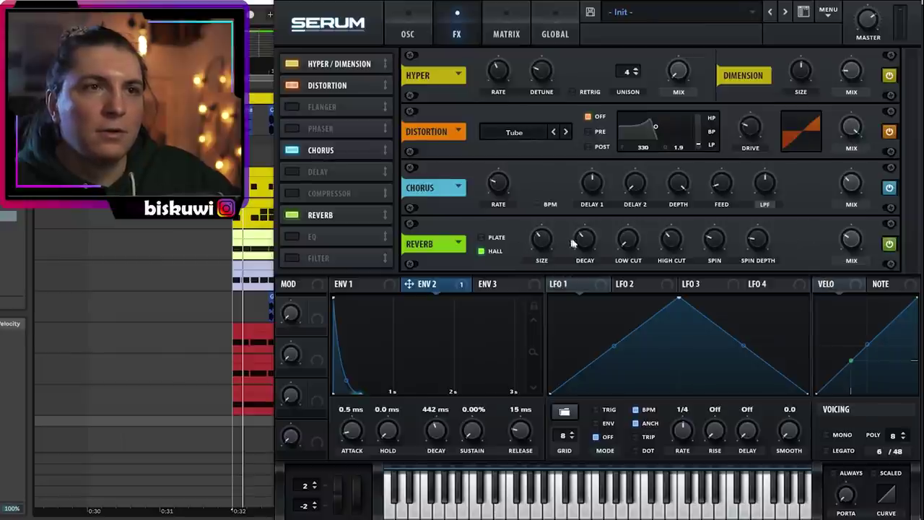
left_click_drag(672, 247, 676, 227)
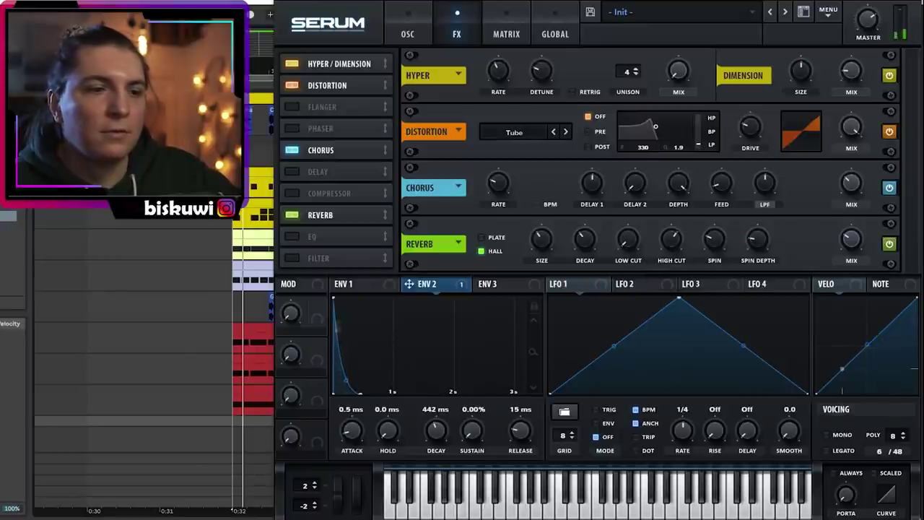
left_click(292, 238)
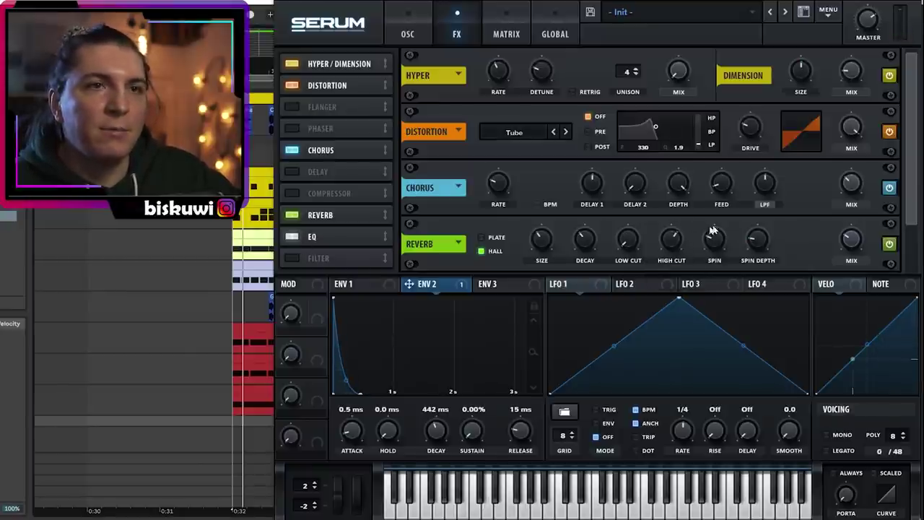
left_click_drag(909, 185, 916, 252)
left_click(610, 259)
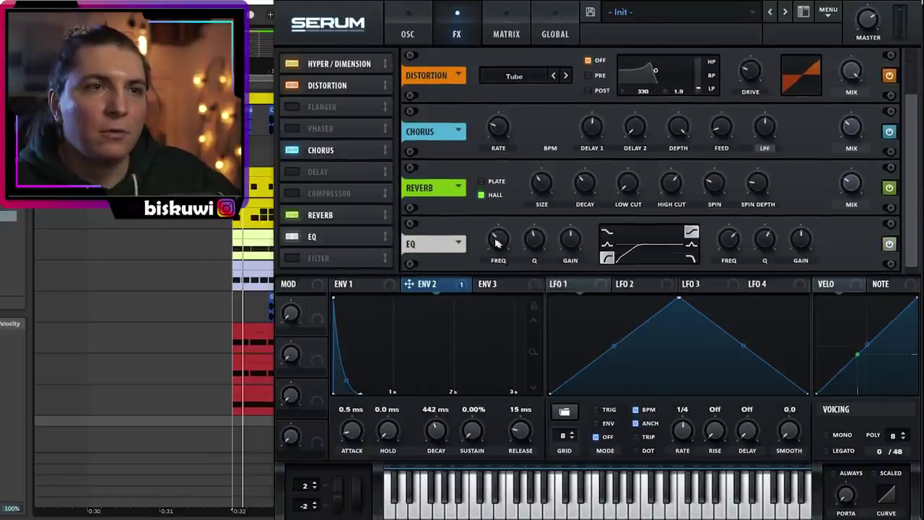
left_click_drag(497, 251, 498, 251)
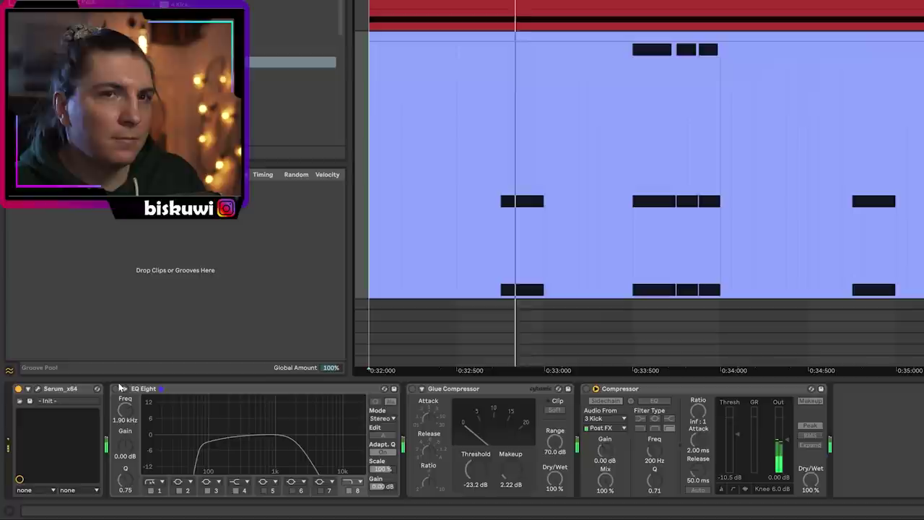
Step: Enable the EQ Eight, Glue Compressor and kick-sidechained Compressor on the layer's Serum track while it plays
left_click(116, 388)
left_click(413, 388)
left_click(586, 388)
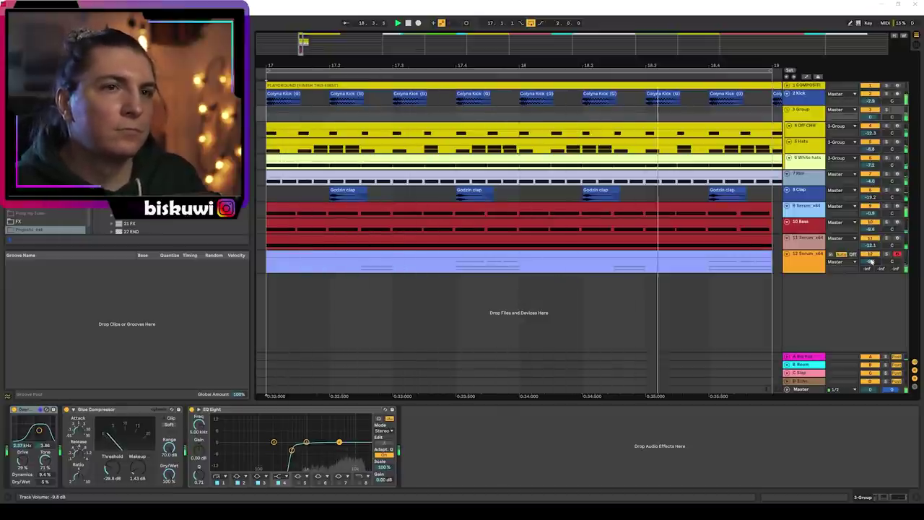
Step: Stop playback and review envelope 2 and the effects rack of the layer's Serum patch
key("space")
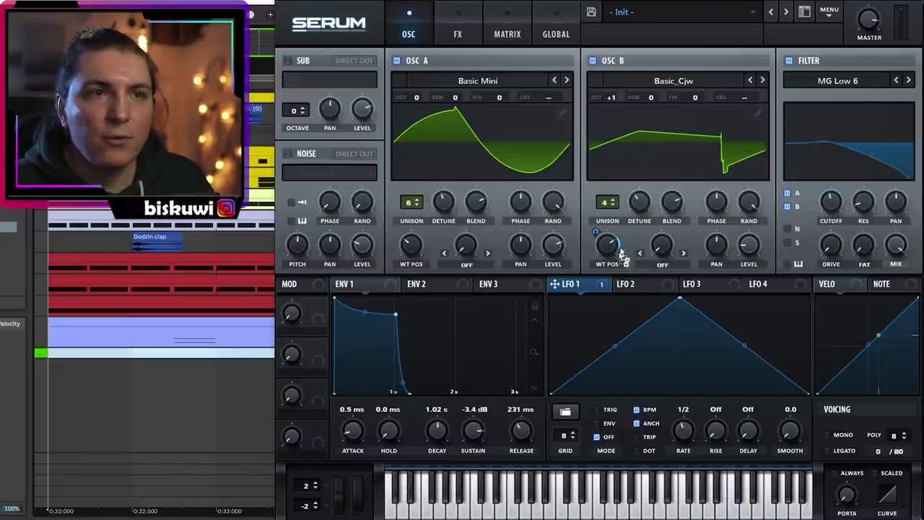
left_click(419, 289)
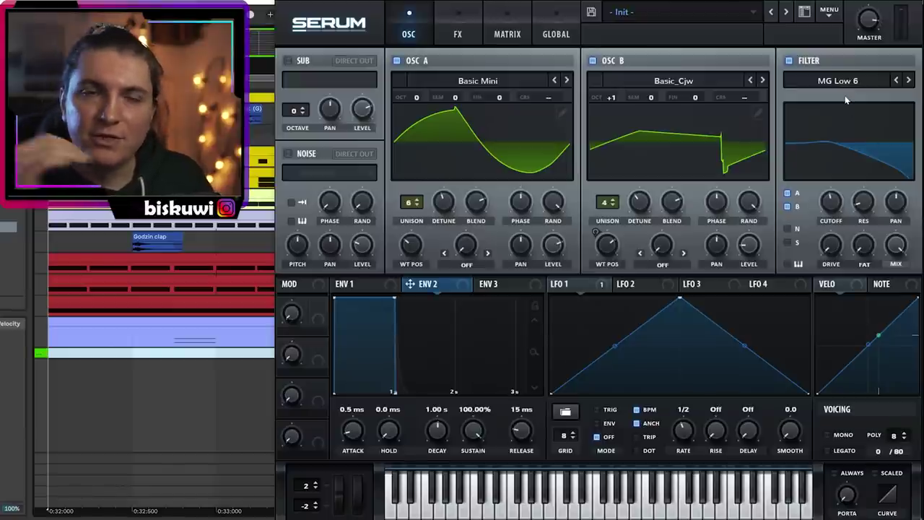
left_click(452, 20)
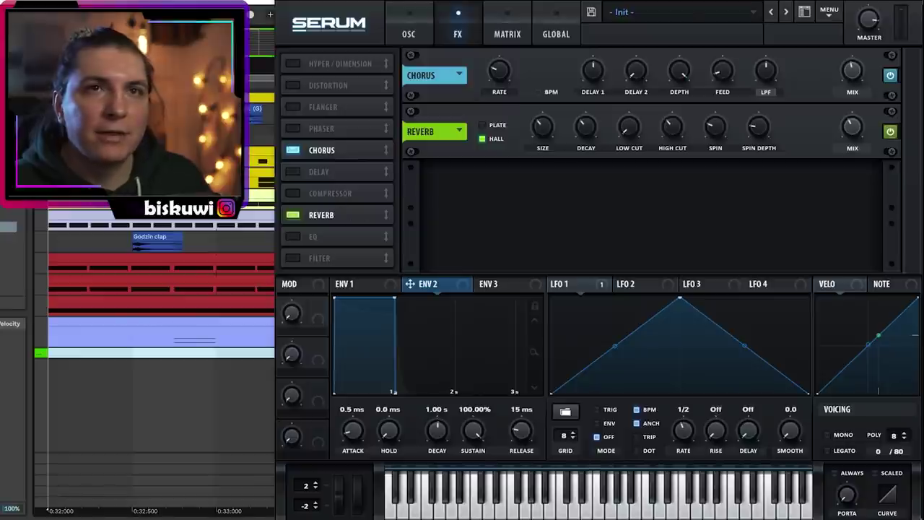
left_click(915, 3)
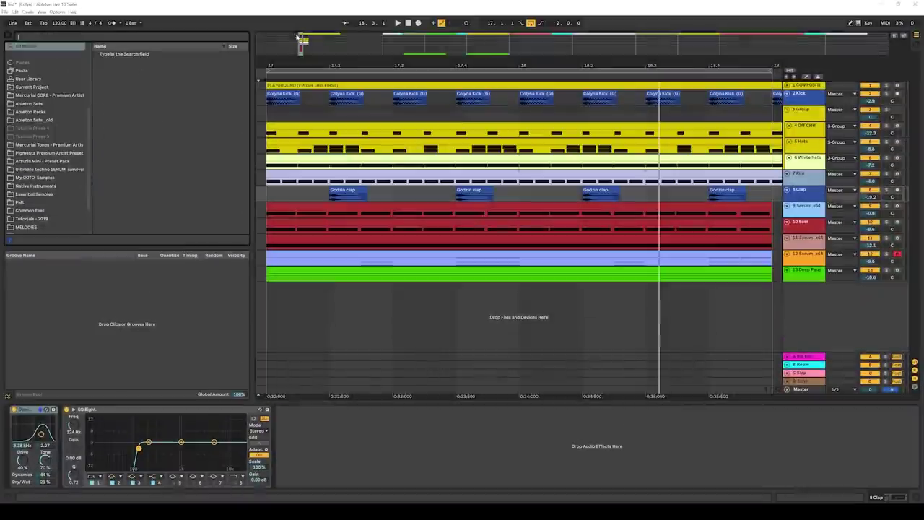
Step: Open Serum on the new track behind the Arpeggiator and enable oscillator B
left_click(62, 159)
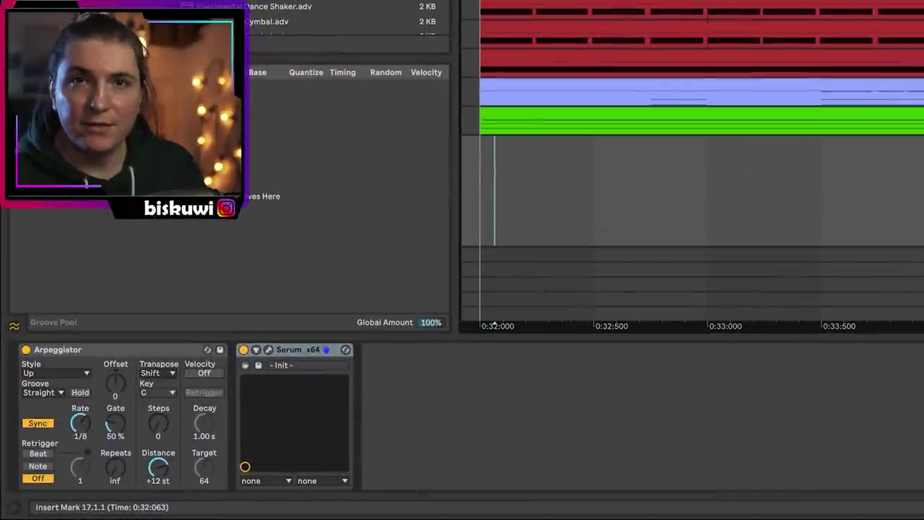
left_click(100, 353)
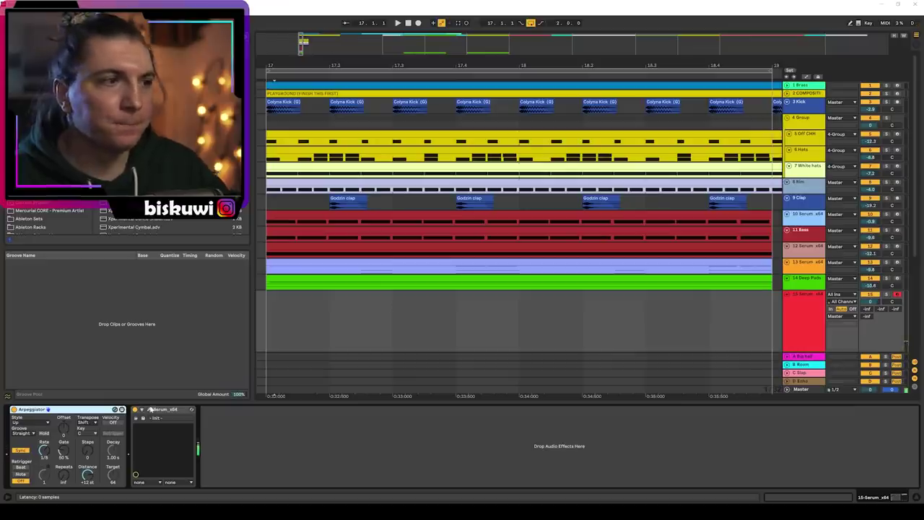
left_click(150, 408)
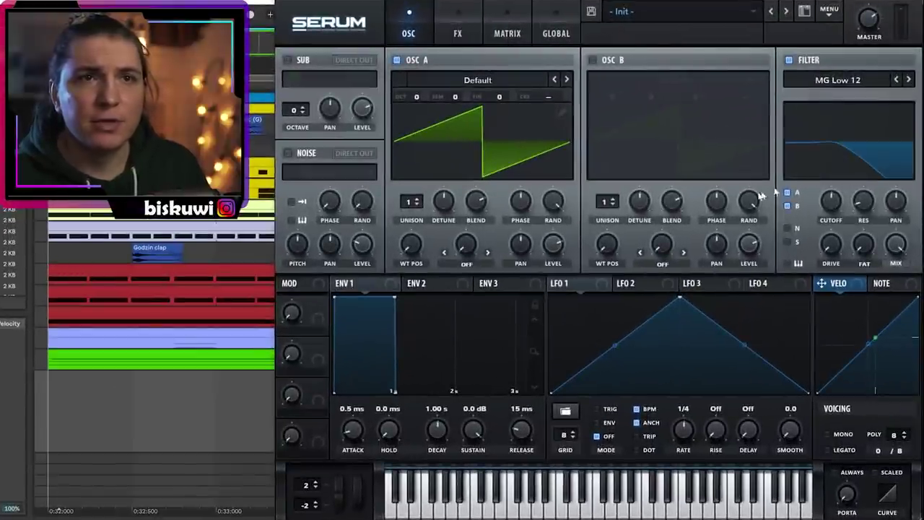
left_click(592, 59)
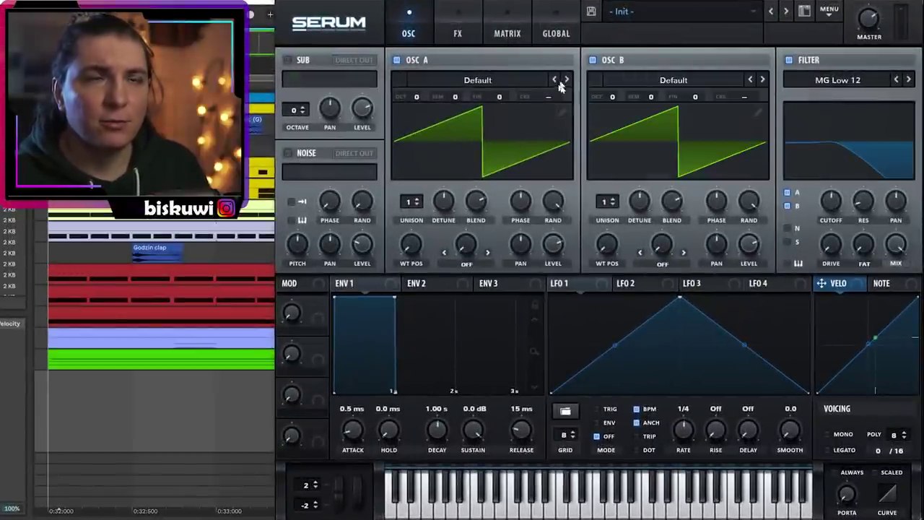
Step: Load the analog Basic_Wrd wavetable into both oscillator A and oscillator B
left_click(516, 81)
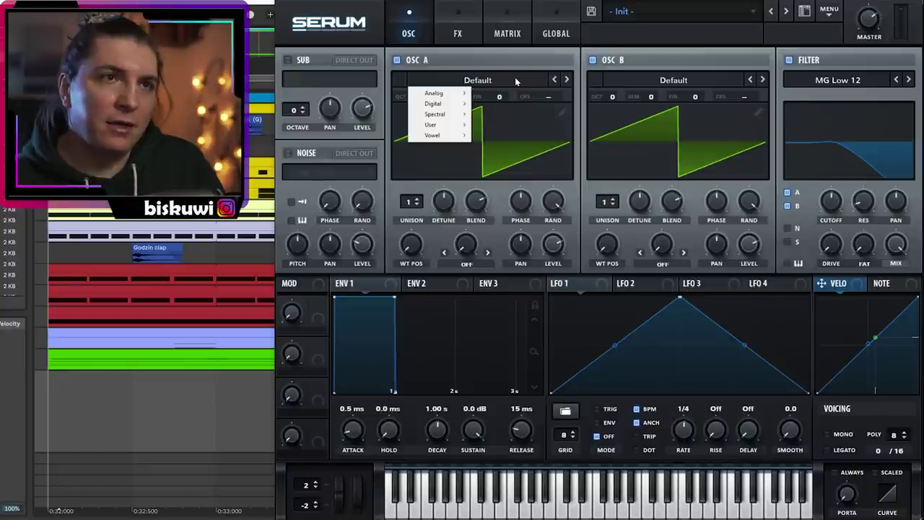
mouse_move(463, 95)
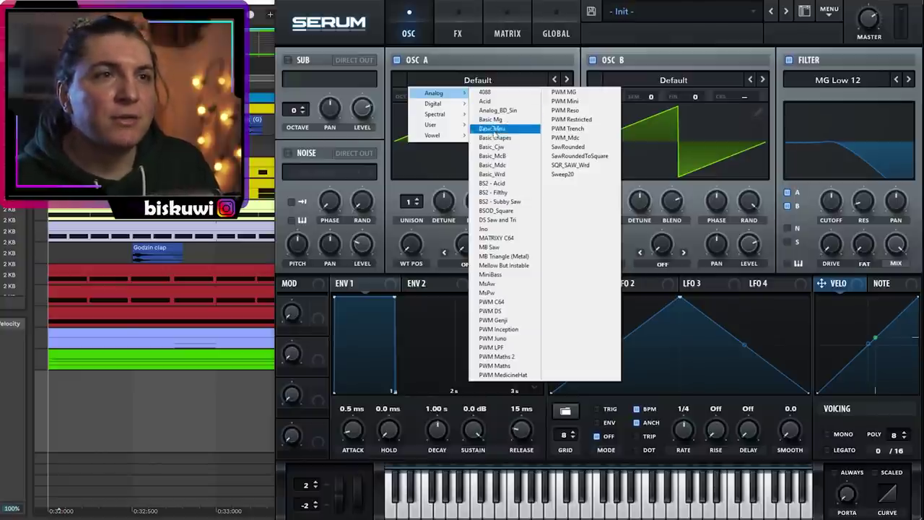
left_click(512, 174)
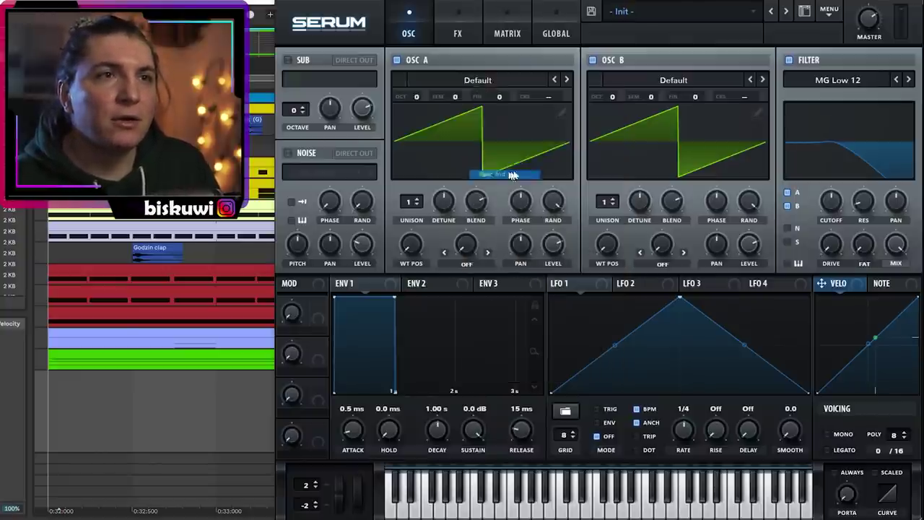
left_click(670, 80)
mouse_move(642, 95)
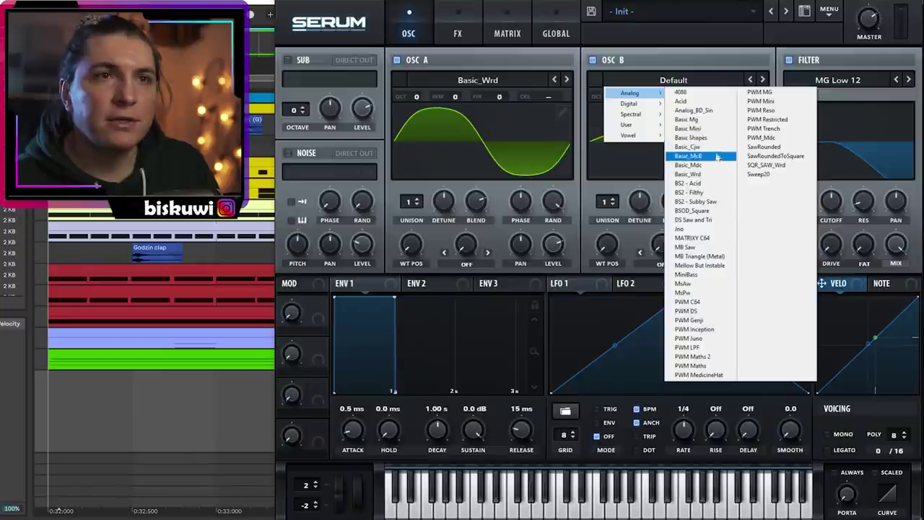
left_click(688, 174)
Step: Shape oscillator A into a saw at octave -1 with phase and random phase fully down, and oscillator B into a square
left_click_drag(411, 249, 426, 195)
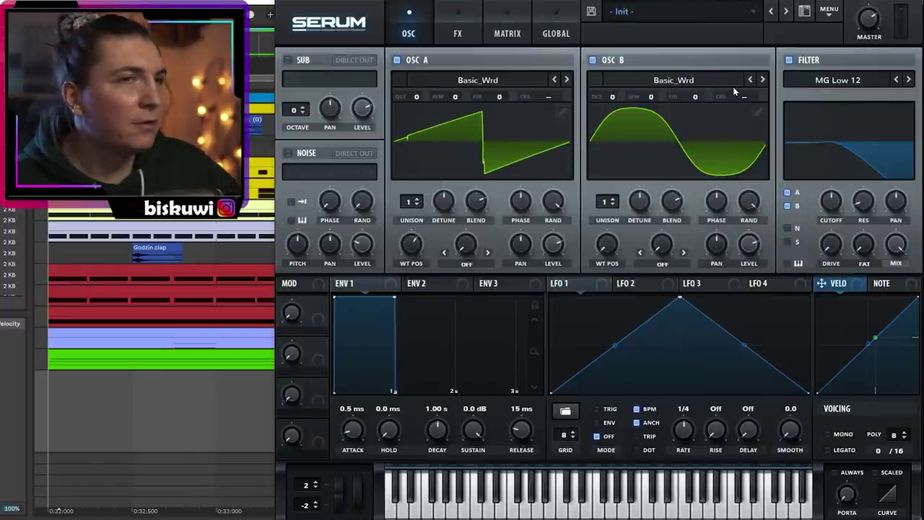
left_click_drag(416, 97, 421, 114)
left_click_drag(607, 245, 616, 65)
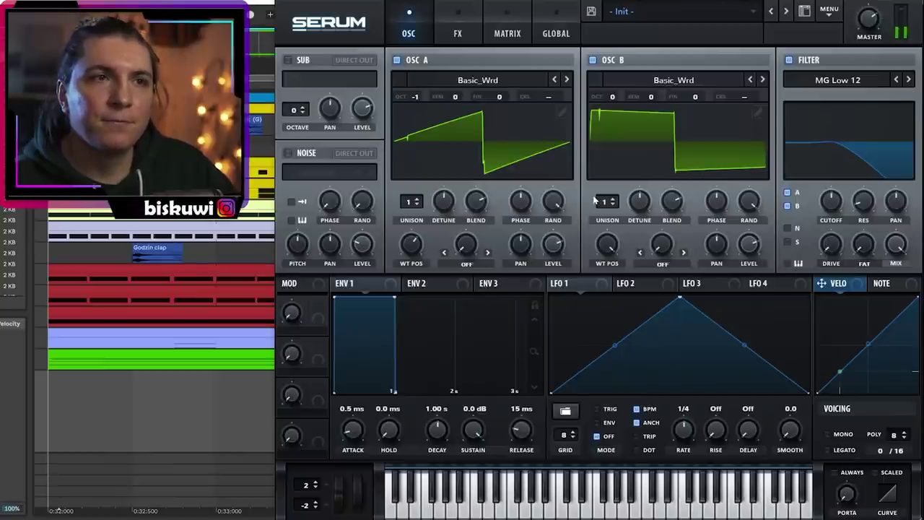
left_click_drag(553, 205, 540, 315)
left_click_drag(516, 195, 525, 366)
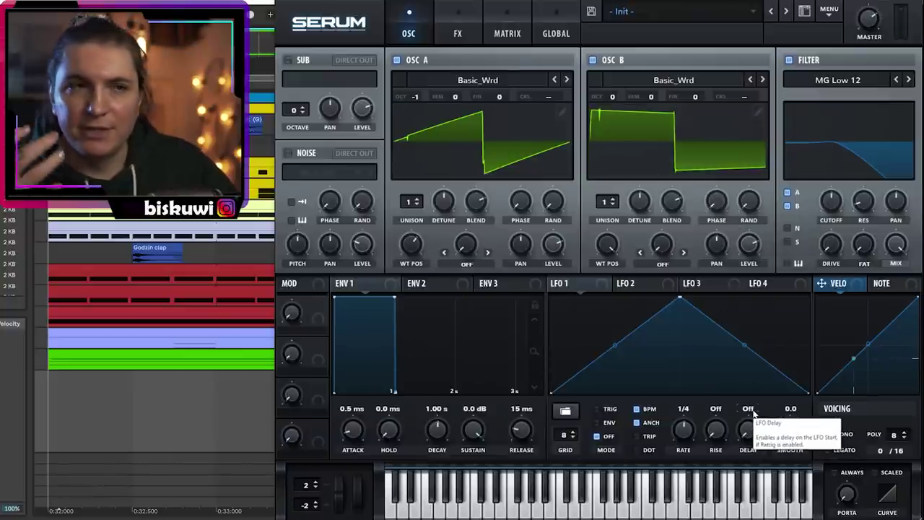
Step: Set envelope 1 to 88 ms attack, 268 ms decay and minimum sustain, and reshape LFO 1 with an earlier peak and inward-curved slopes
left_click_drag(394, 297, 434, 442)
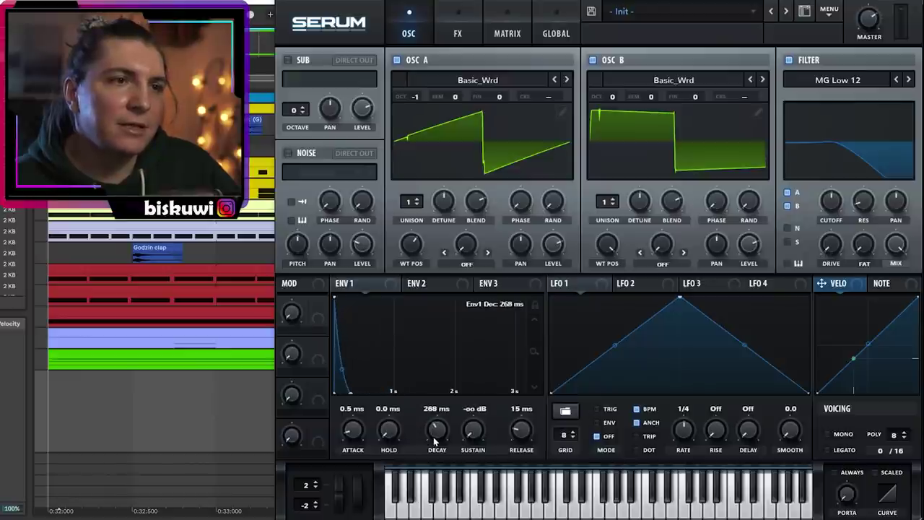
left_click_drag(364, 436, 355, 417)
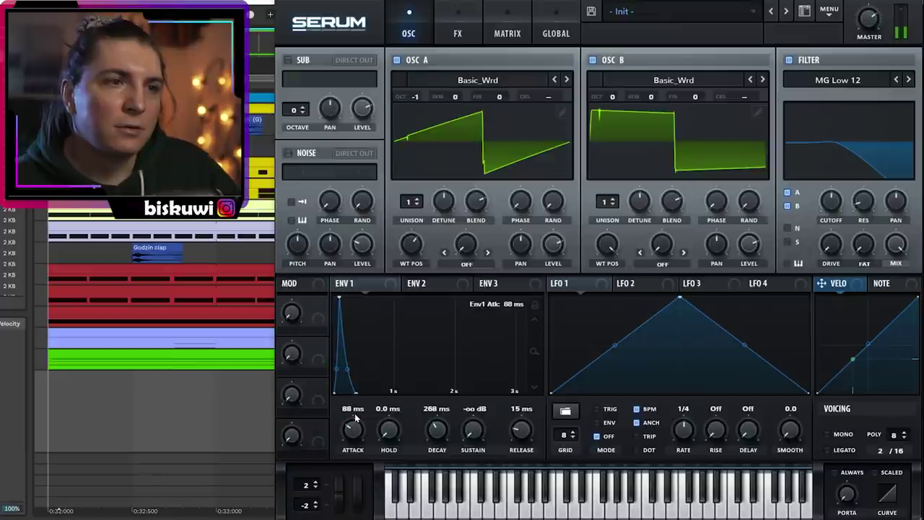
left_click_drag(682, 298, 614, 297)
left_click_drag(583, 345, 582, 369)
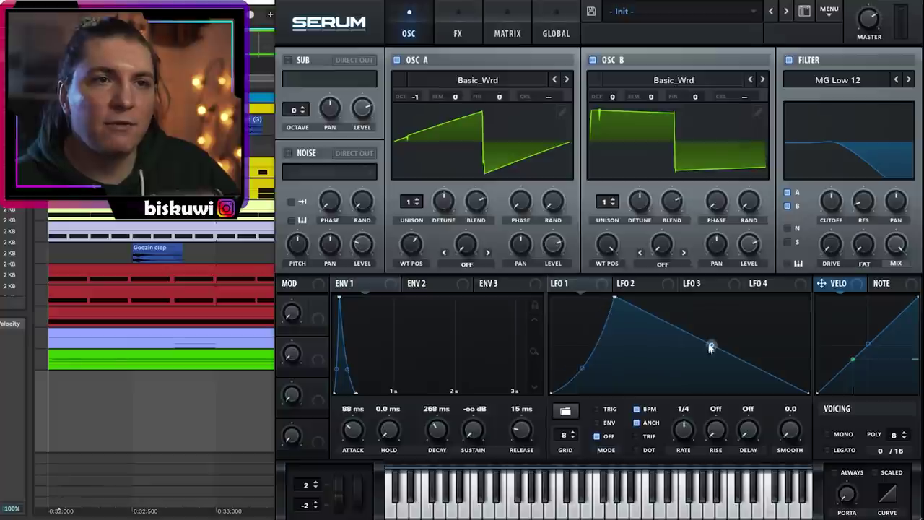
left_click_drag(711, 347, 707, 359)
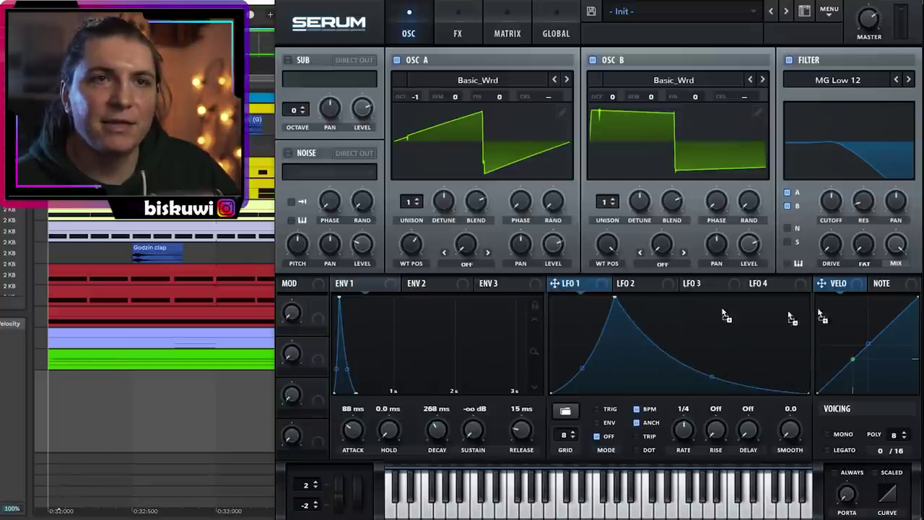
Step: Modulate the filter cutoff with LFO 1 at a 1/8 rate and raise the filter's fat amount
left_click_drag(854, 213, 817, 236)
right_click(822, 190)
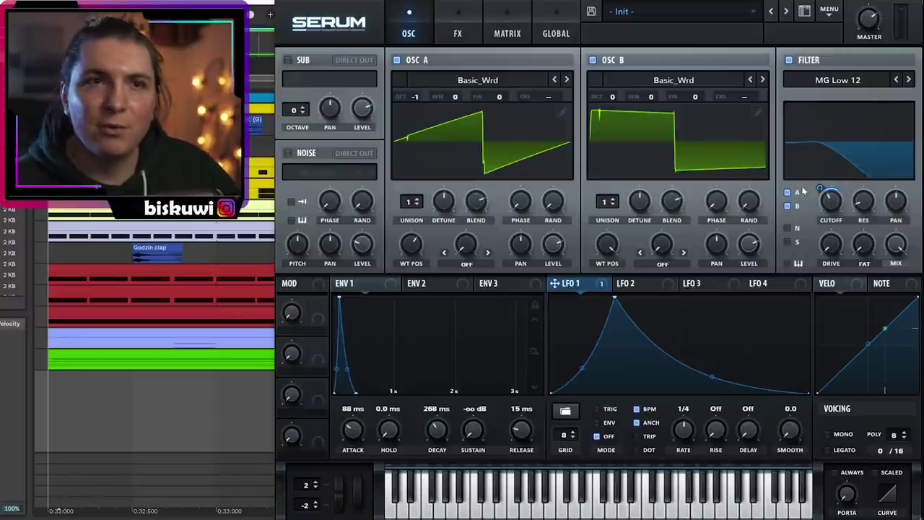
mouse_move(831, 201)
left_click_drag(821, 186, 822, 188)
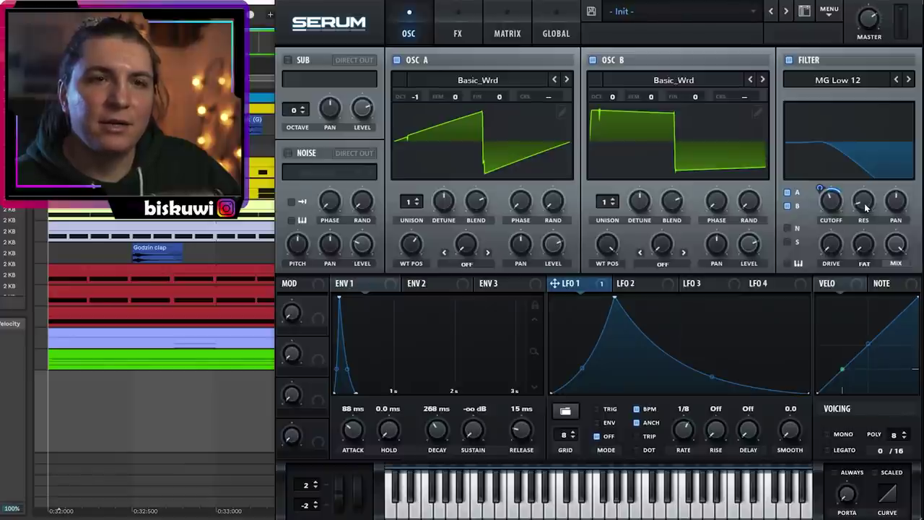
left_click_drag(869, 240, 871, 172)
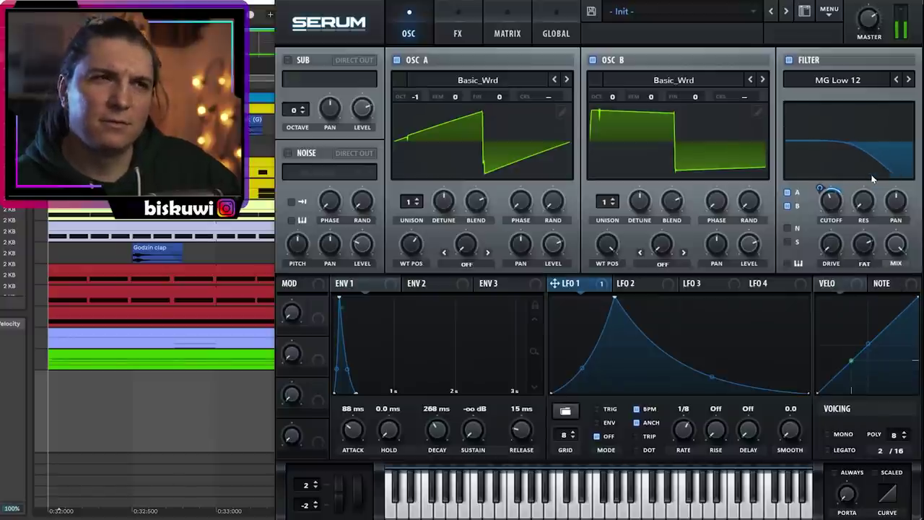
Step: Enable the AlphaNz noise with its level modulated by LFO 1, and set envelope 1's release to 160 ms
left_click(289, 154)
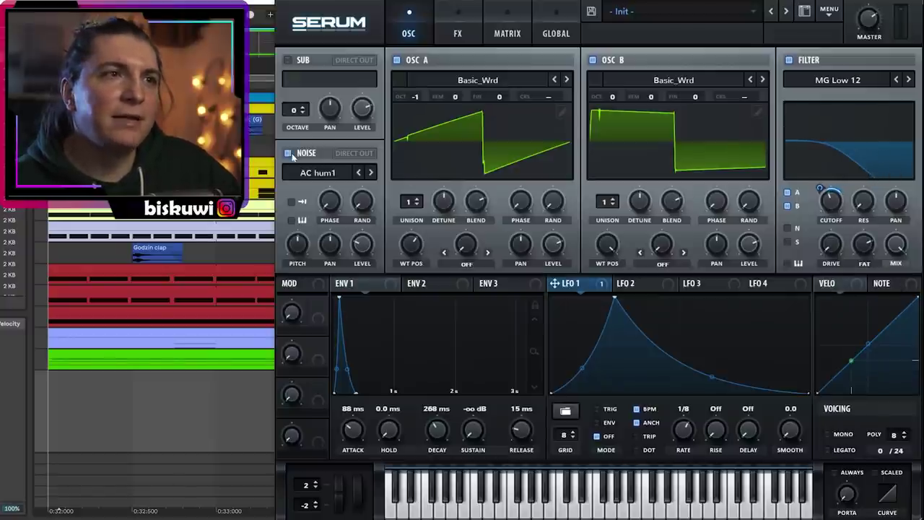
left_click(325, 181)
mouse_move(332, 185)
left_click(383, 185)
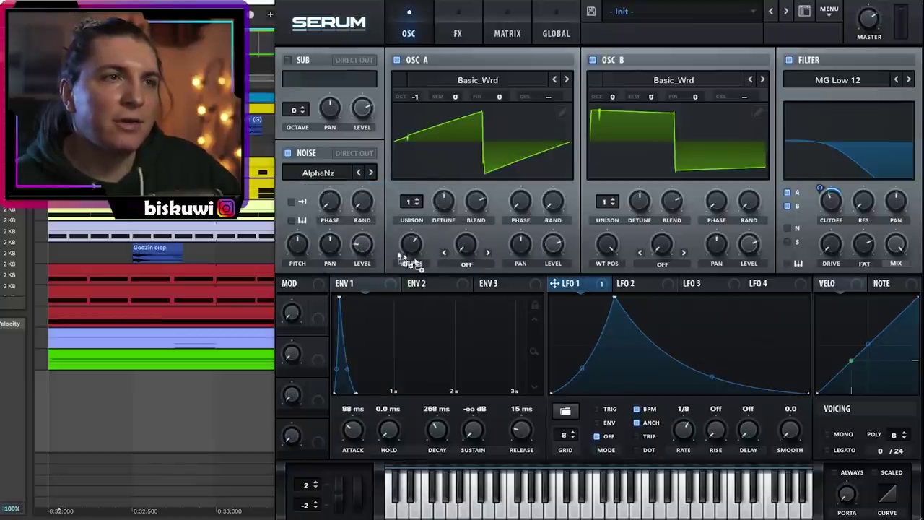
left_click_drag(352, 237, 353, 249)
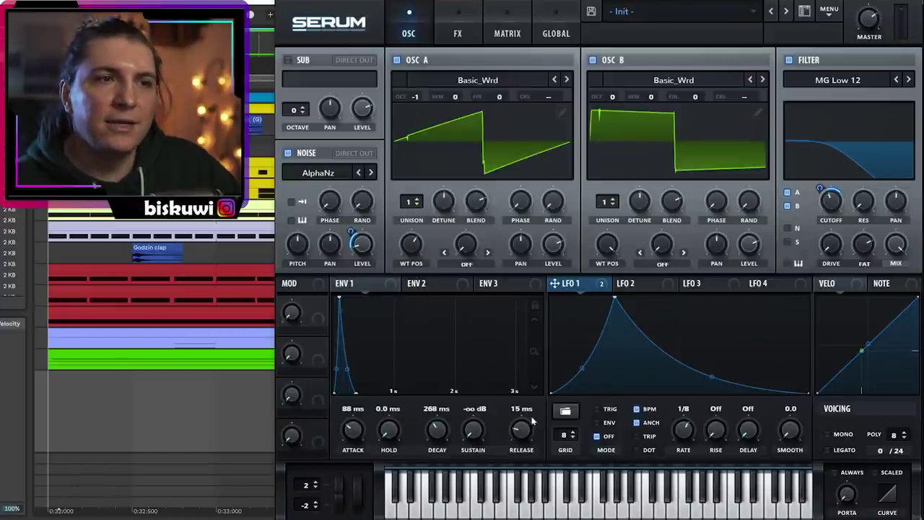
left_click_drag(532, 424, 532, 417)
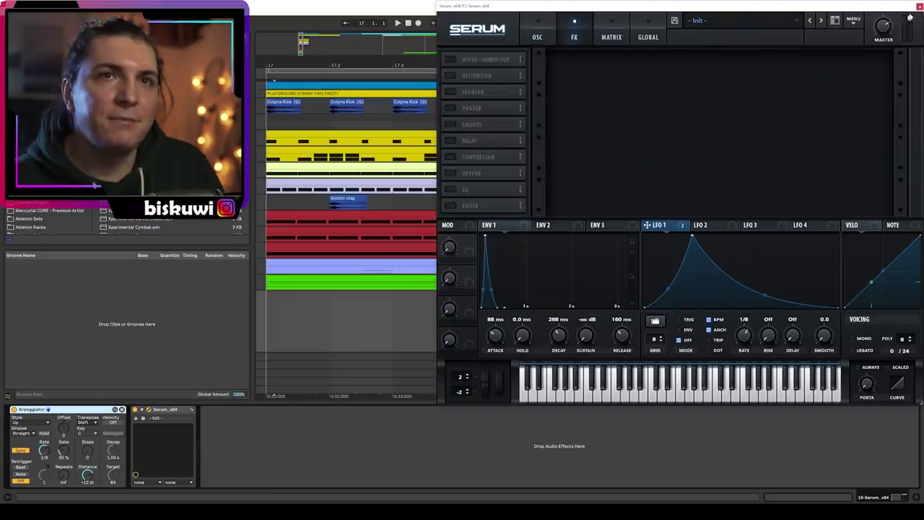
Step: Add a Reverb at 22% dry/wet with its input high cut off and the diffusion low filter on at 108 Hz
left_click(916, 5)
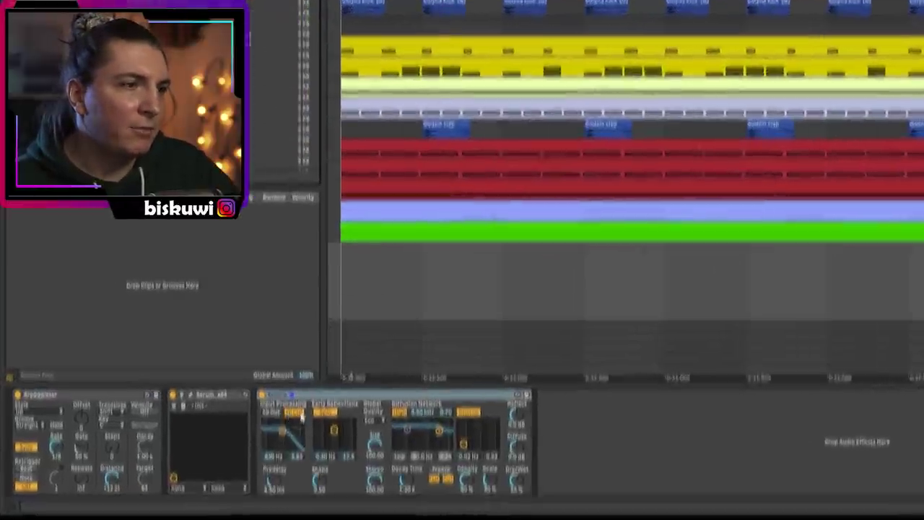
left_click(230, 423)
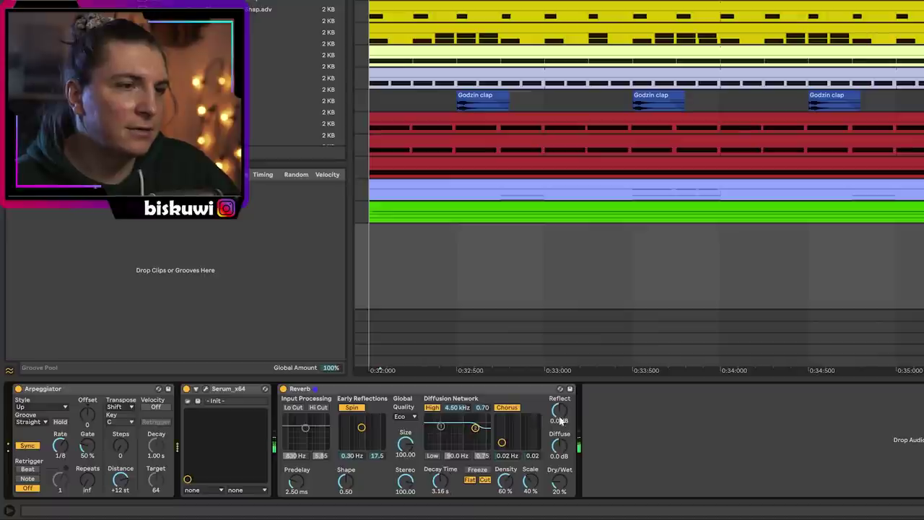
left_click(437, 456)
left_click_drag(440, 428, 443, 438)
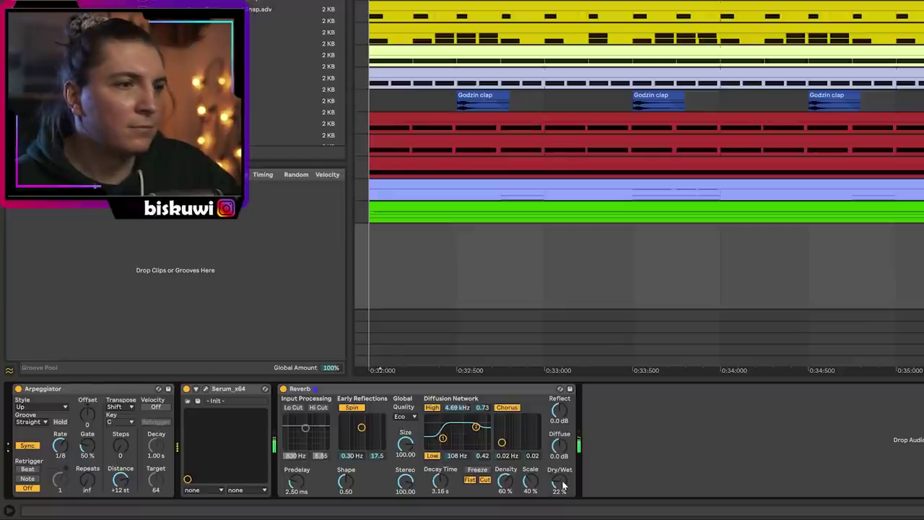
Step: Lower oscillator B's level in Serum and set envelope 1's attack to 116 ms
left_click(210, 403)
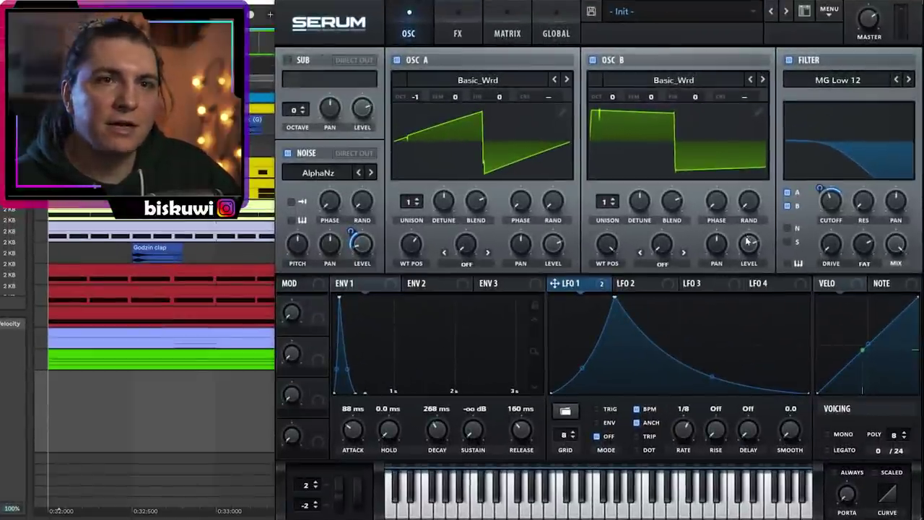
left_click_drag(747, 242, 747, 275)
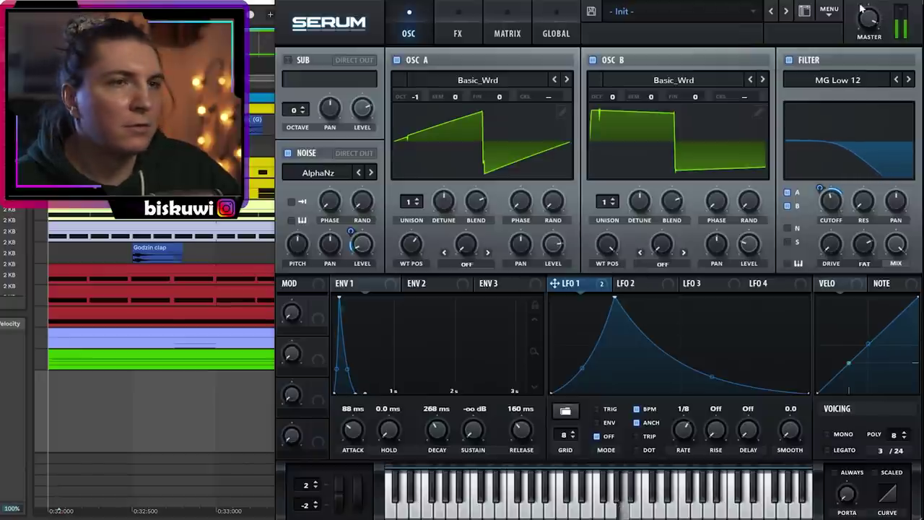
left_click_drag(350, 438, 351, 438)
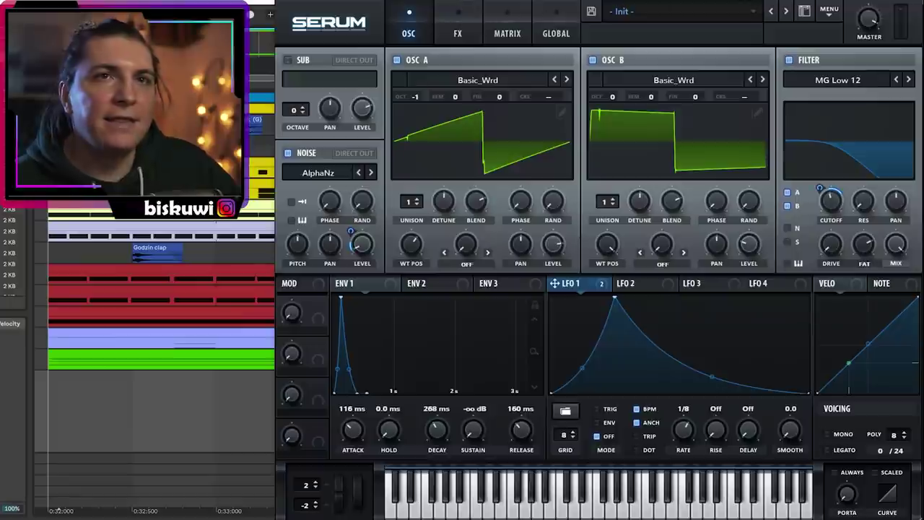
left_click(918, 3)
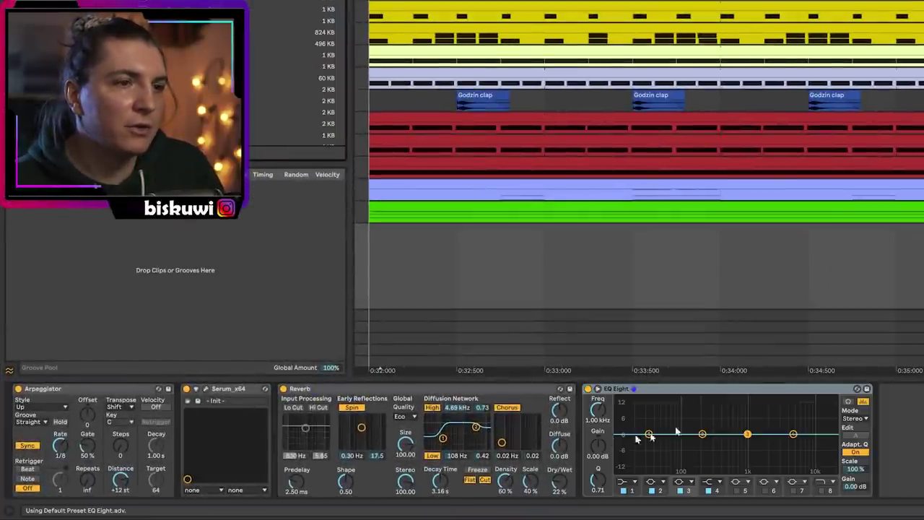
Step: Set EQ Eight's first band to a low cut at 337 Hz, and adjust the threshold of a Glue Compressor after it
left_click(625, 482)
left_click(626, 419)
left_click_drag(649, 443, 717, 443)
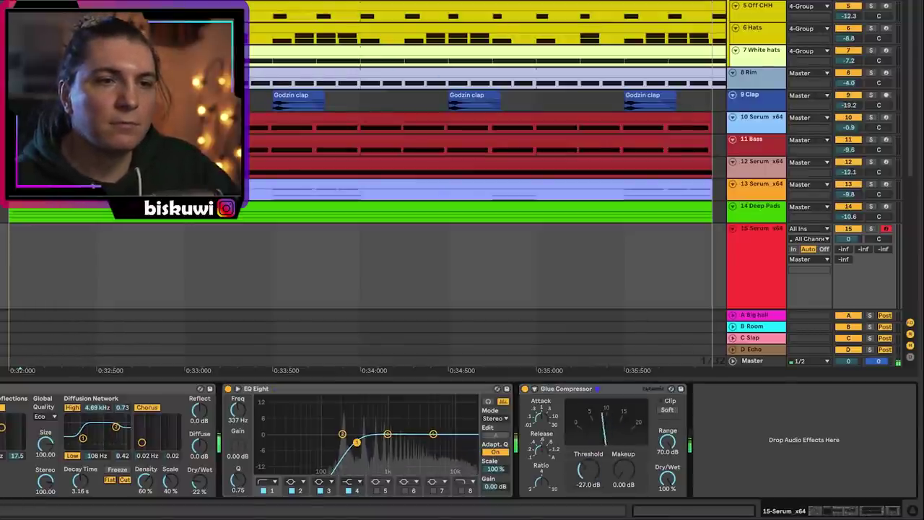
left_click_drag(589, 469, 588, 454)
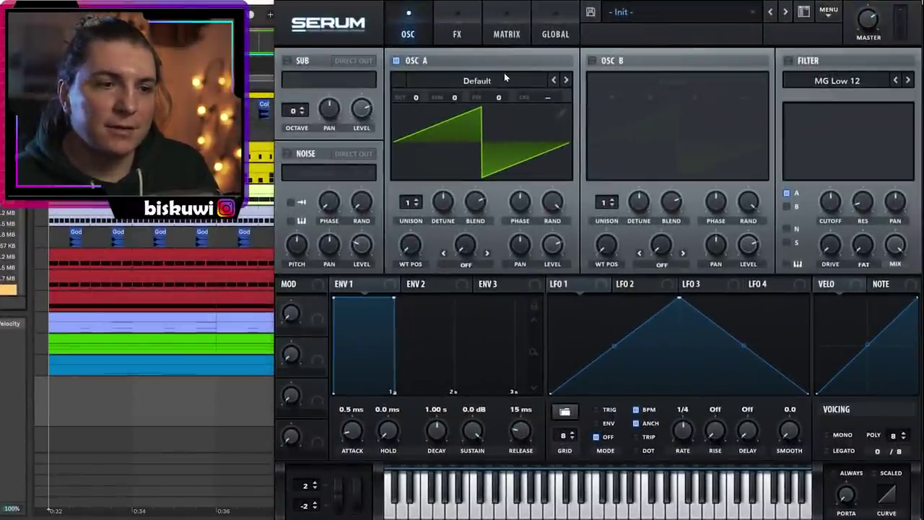
Step: Load the Jno analog wavetable into oscillator A, and enable oscillator B with the same wavetable
left_click(453, 83)
mouse_move(456, 94)
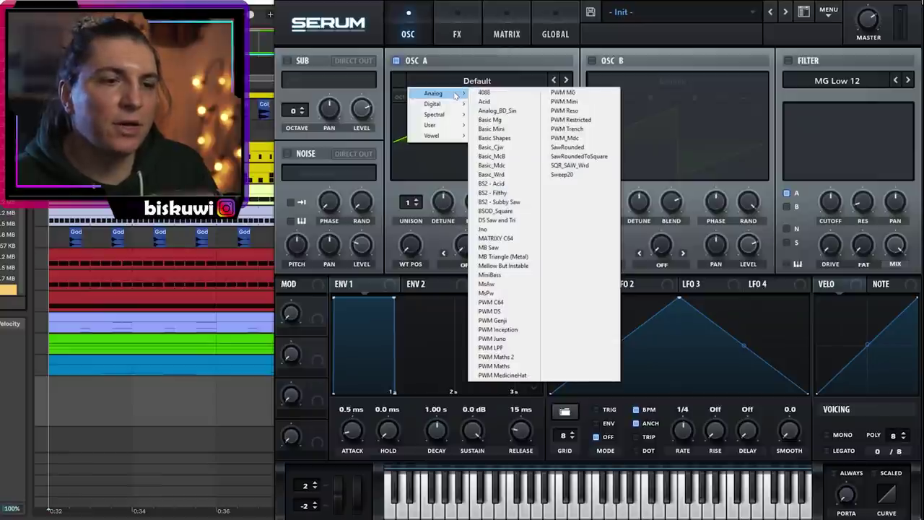
left_click(482, 228)
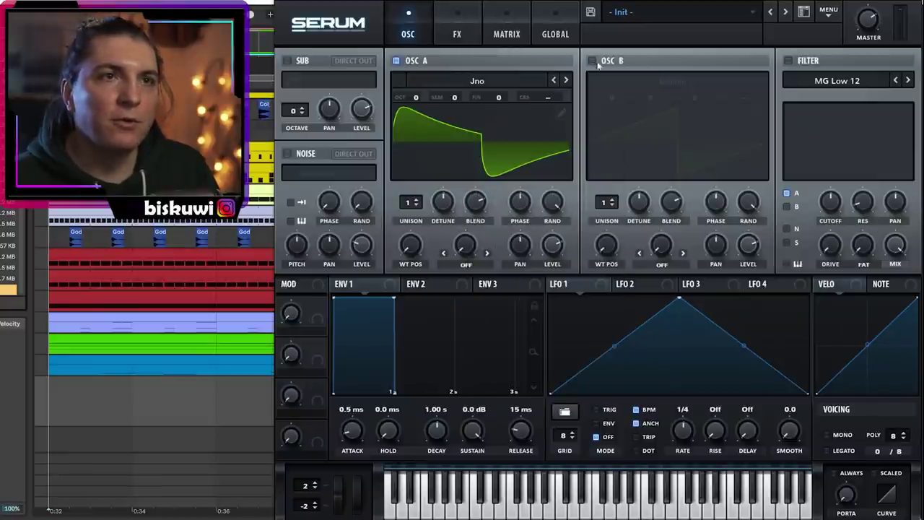
left_click(595, 63)
left_click(678, 82)
mouse_move(632, 93)
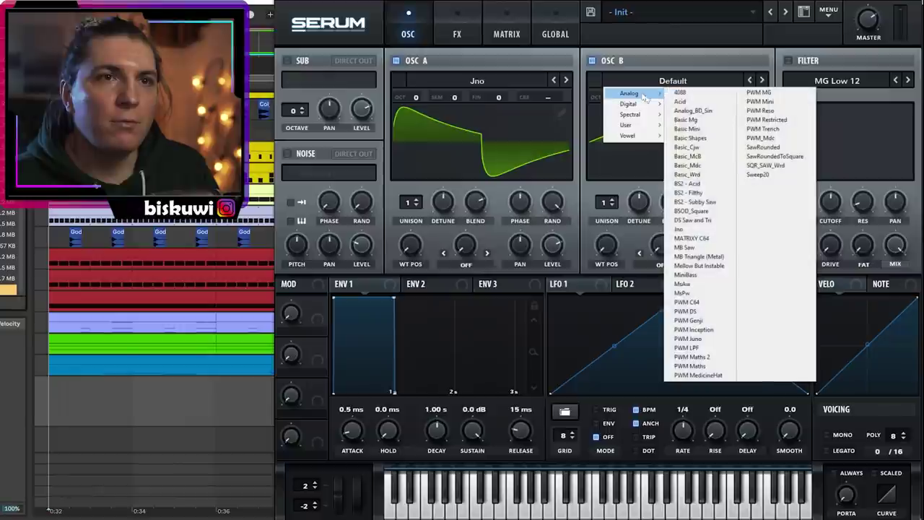
left_click(715, 228)
Step: Enable the sub oscillator at octave -1 and set oscillator B's octave to -1
left_click(287, 61)
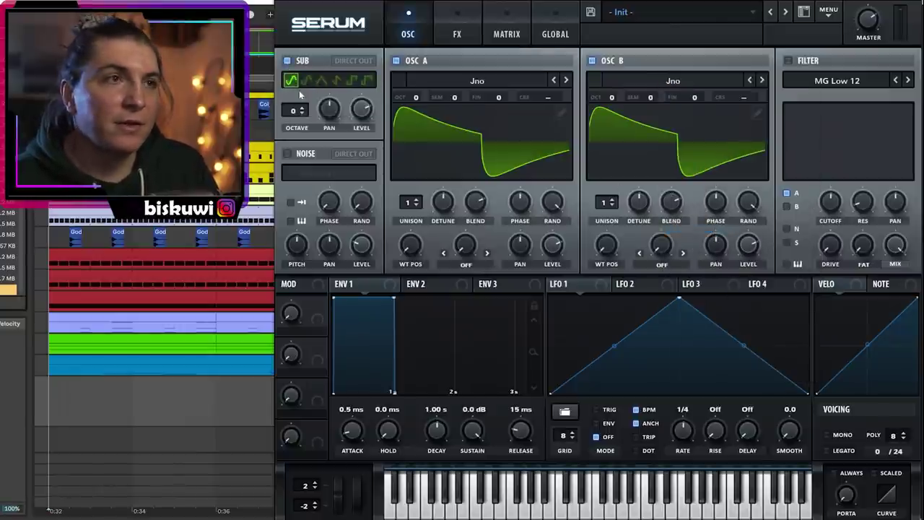
left_click_drag(293, 110, 293, 125)
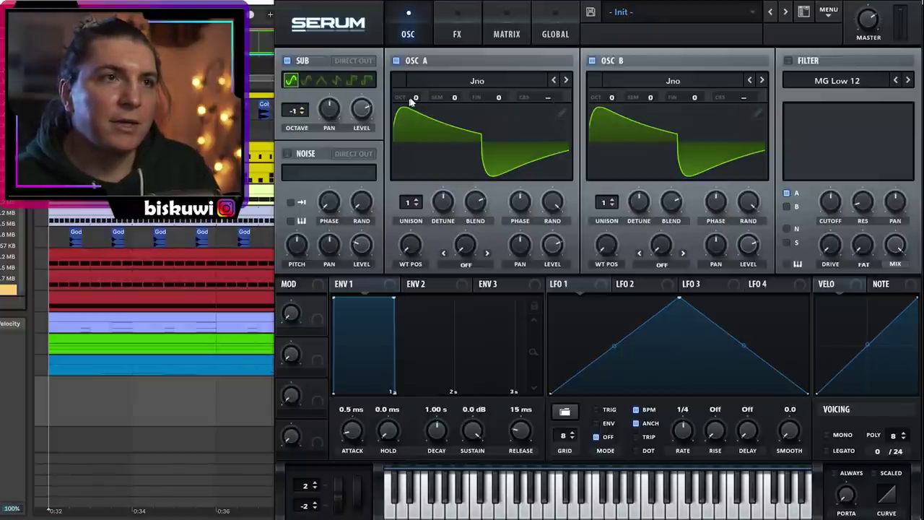
left_click_drag(612, 96, 615, 114)
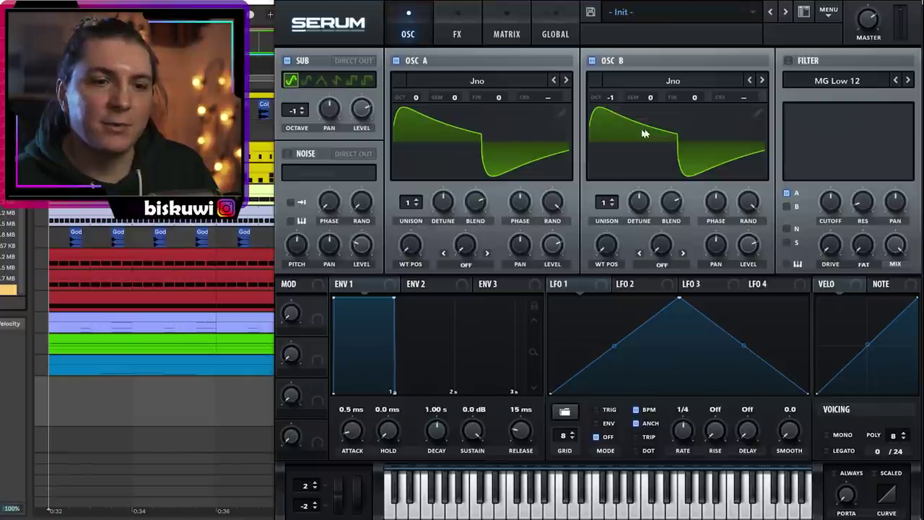
Step: Enable the filter as MG Low 24 and route oscillator B and the sub through it along with oscillator A
left_click(789, 61)
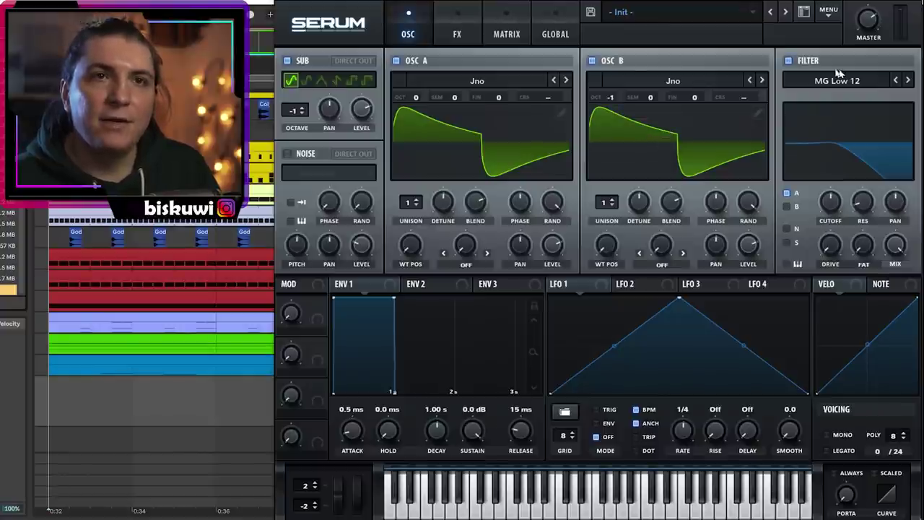
left_click(907, 80)
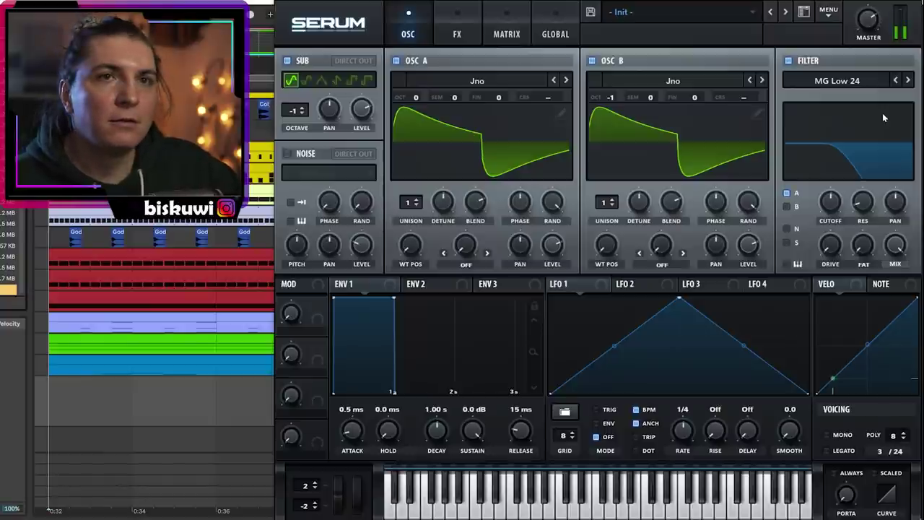
left_click(786, 206)
left_click(787, 228)
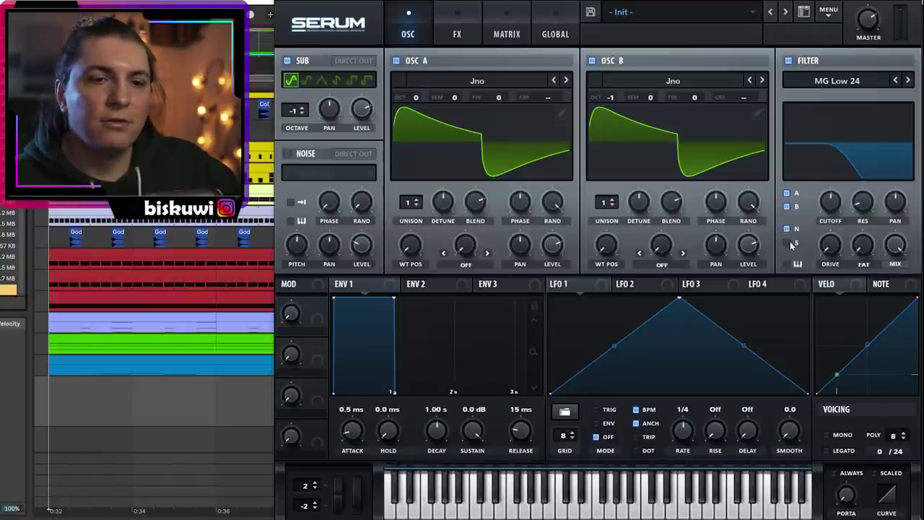
left_click(787, 229)
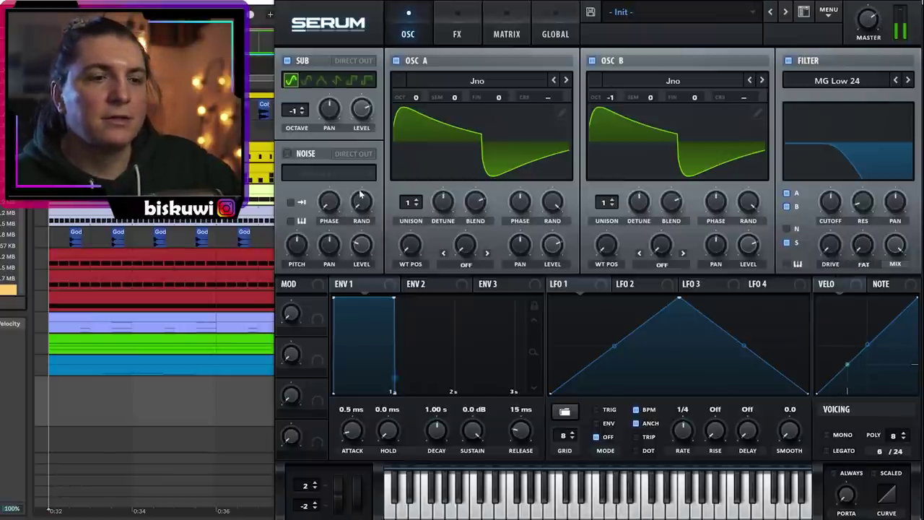
Step: Turn up both oscillators' wavetable positions, and set unison to 9 voices on A and 3 on B with reduced detune
left_click_drag(405, 251, 423, 153)
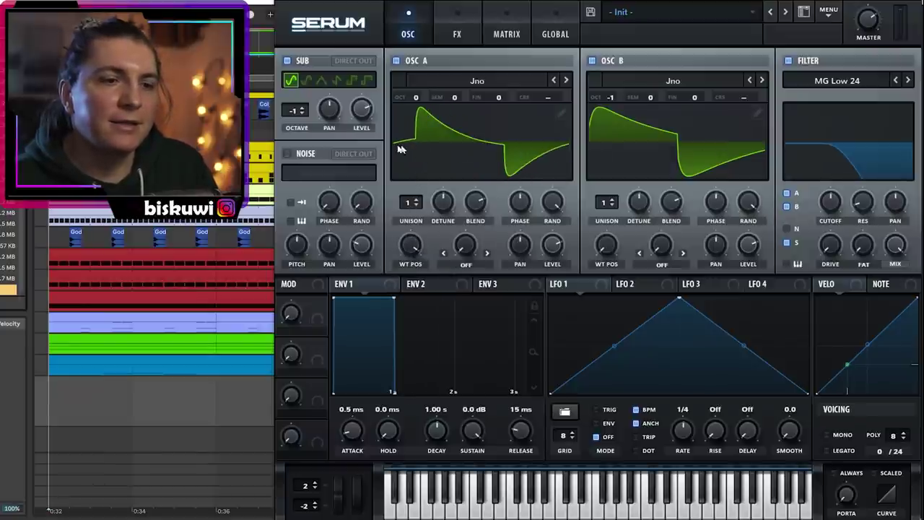
left_click_drag(606, 247, 618, 155)
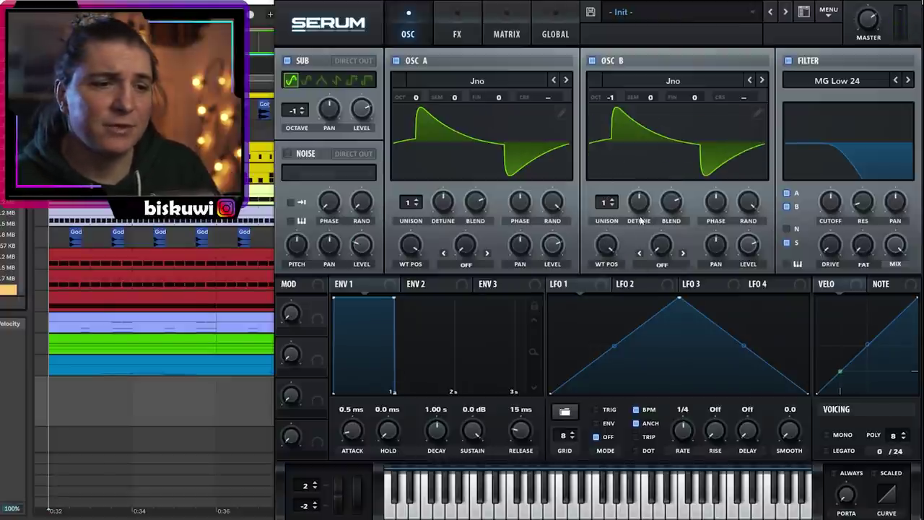
left_click_drag(606, 205, 644, 205)
left_click_drag(409, 203, 423, 115)
left_click_drag(449, 207, 450, 226)
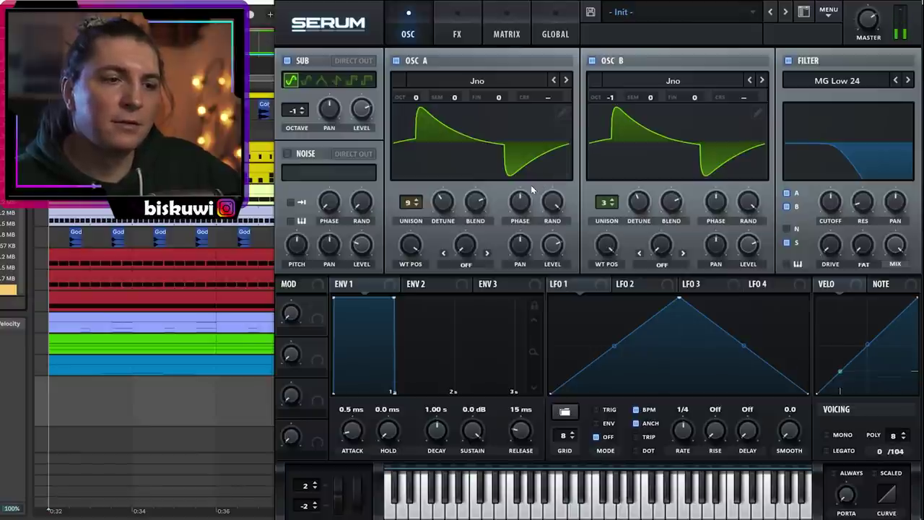
Step: Enable the noise oscillator with the ARP pink sample and adjust its level slightly
left_click(288, 157)
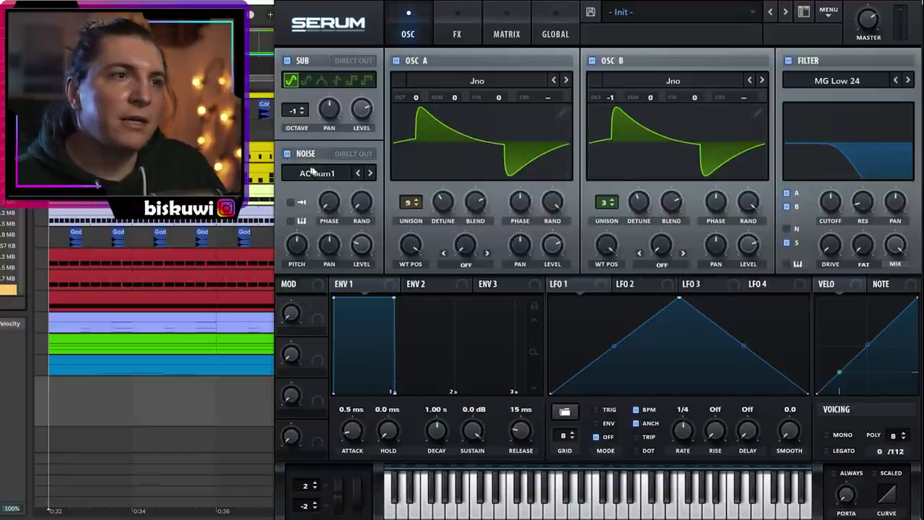
left_click(318, 174)
mouse_move(339, 187)
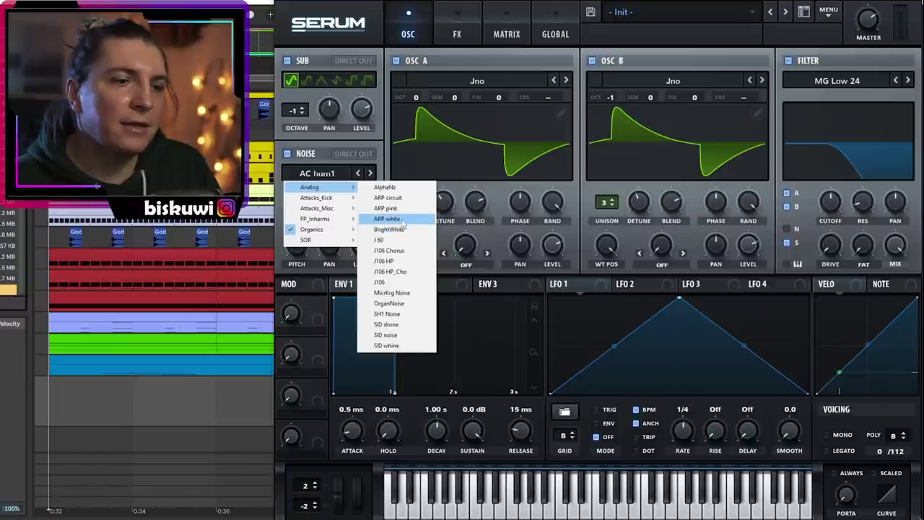
left_click(388, 207)
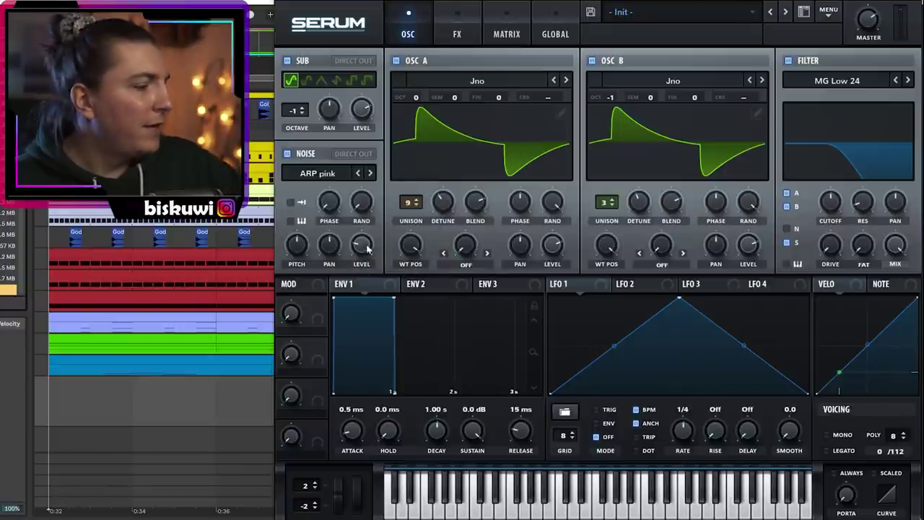
left_click_drag(366, 244, 366, 247)
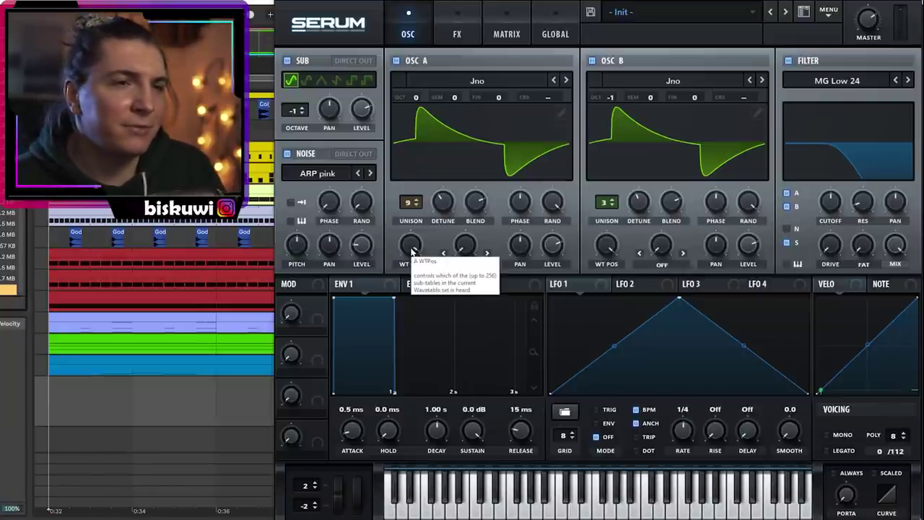
Step: Set envelope 1's sustain to -3.9 dB and release to 1.35 s, and lower the filter cutoff with key tracking on
left_click_drag(394, 298, 393, 316)
left_click_drag(520, 443, 521, 409)
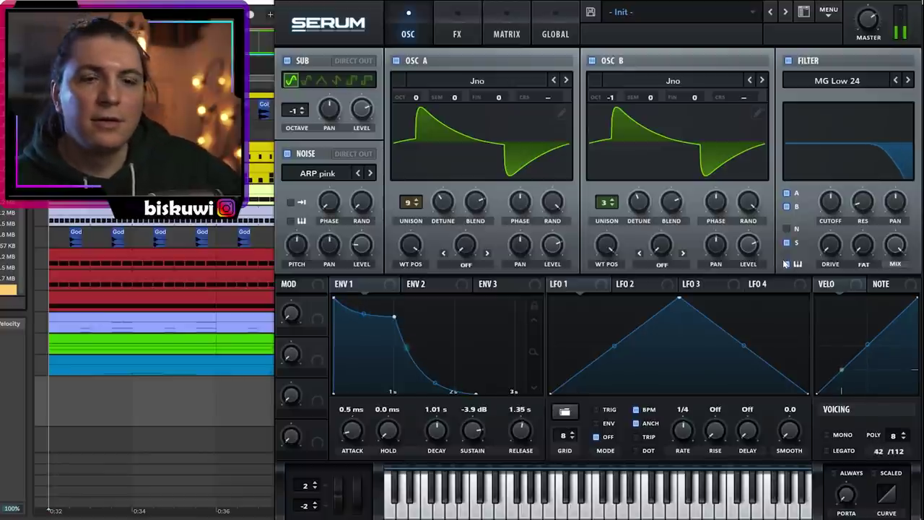
left_click_drag(833, 205, 834, 231)
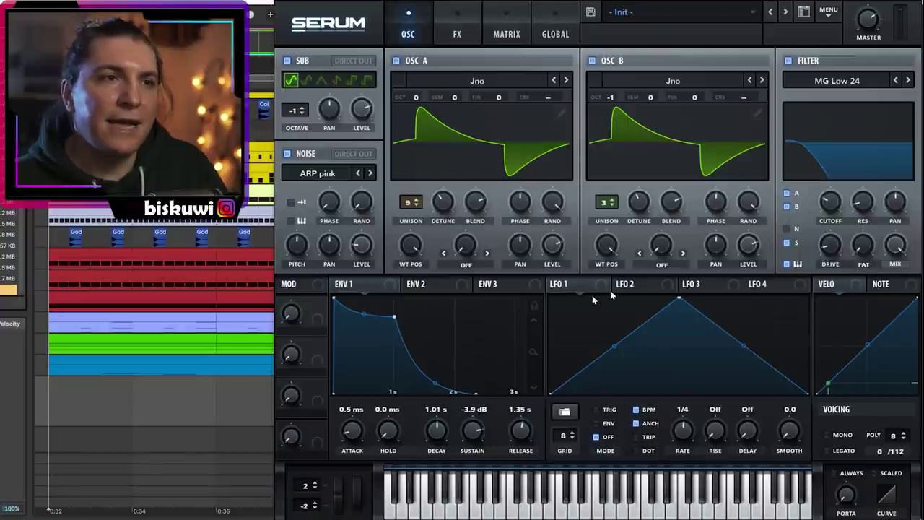
Step: Lower the levels of oscillators A and B, and shape envelope 2 with 962 ms decay and 0% sustain
left_click(427, 283)
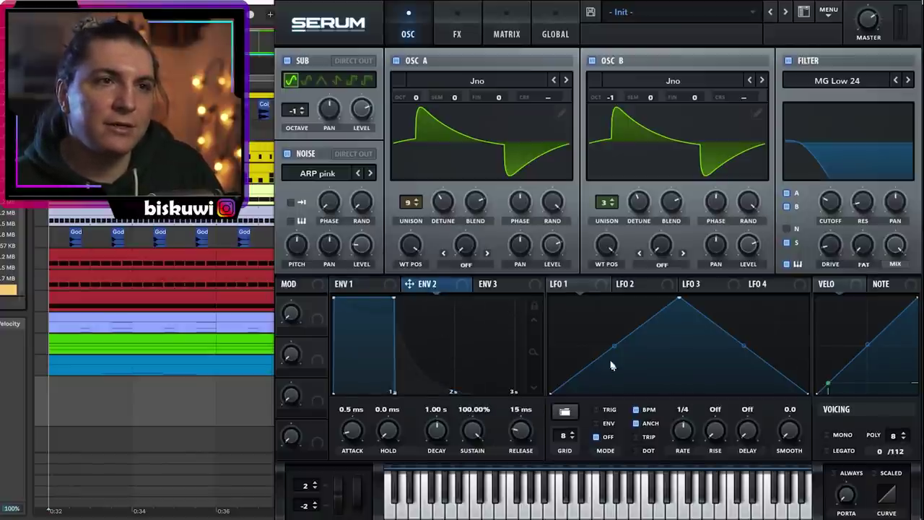
left_click_drag(557, 250, 559, 258)
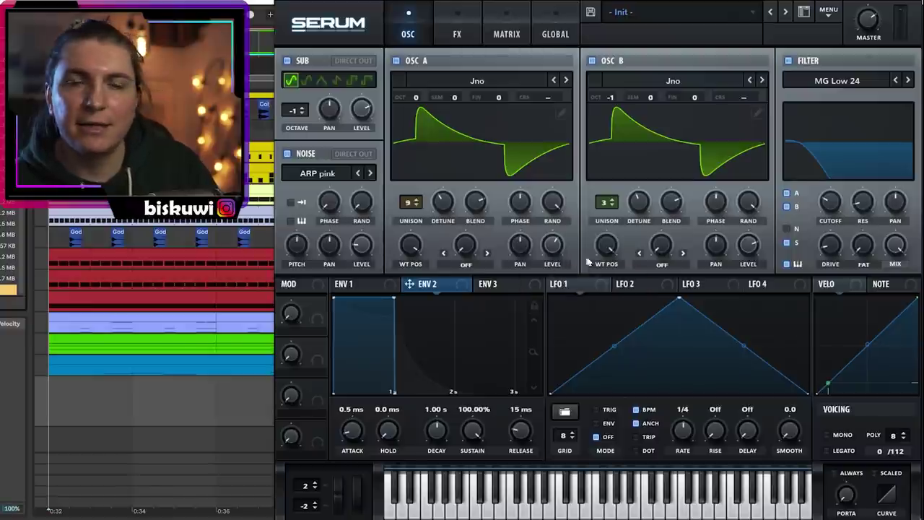
left_click_drag(749, 248, 750, 267)
left_click_drag(395, 302, 391, 408)
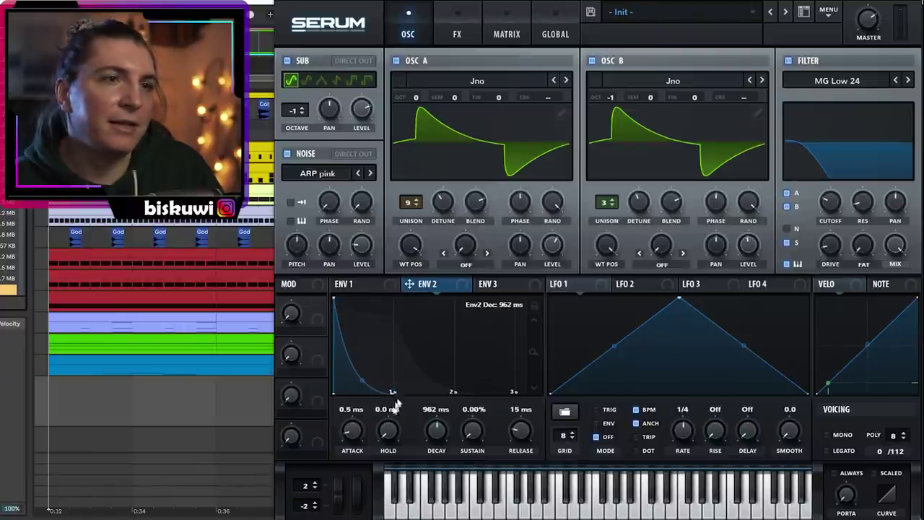
Step: Assign envelope 2 to the levels of oscillators A and B, and lower oscillator B's base level further
left_click_drag(433, 288, 557, 249)
left_click_drag(443, 286, 734, 283)
left_click_drag(749, 244, 749, 265)
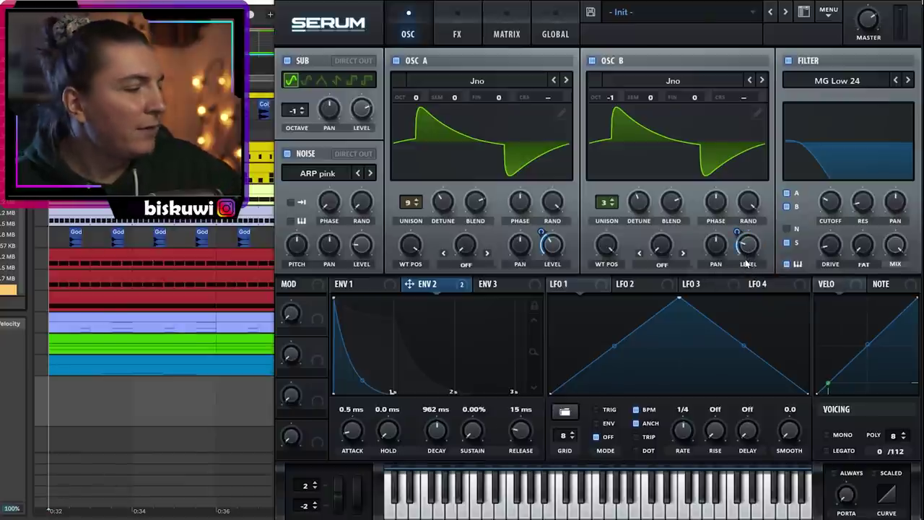
right_click(747, 264)
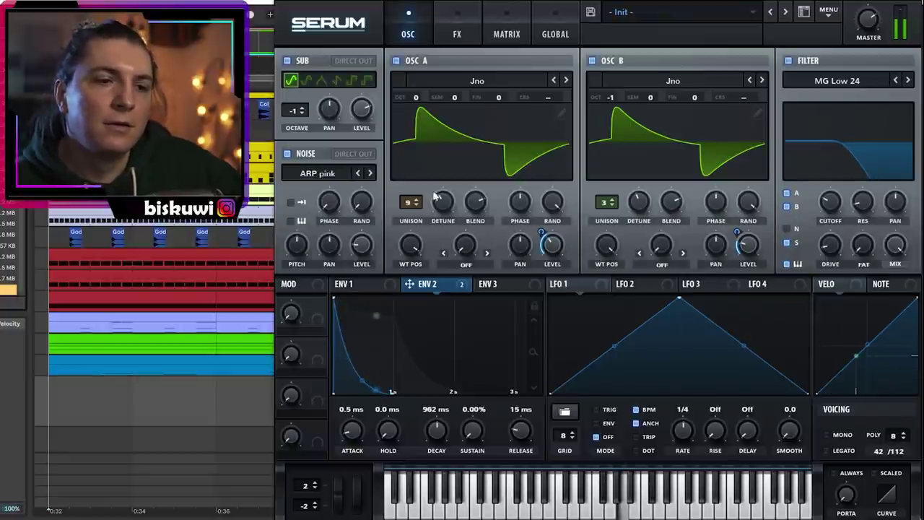
Step: Lower the sub oscillator's level to about 16% and modulate it with envelope 2
left_click_drag(359, 114, 371, 186)
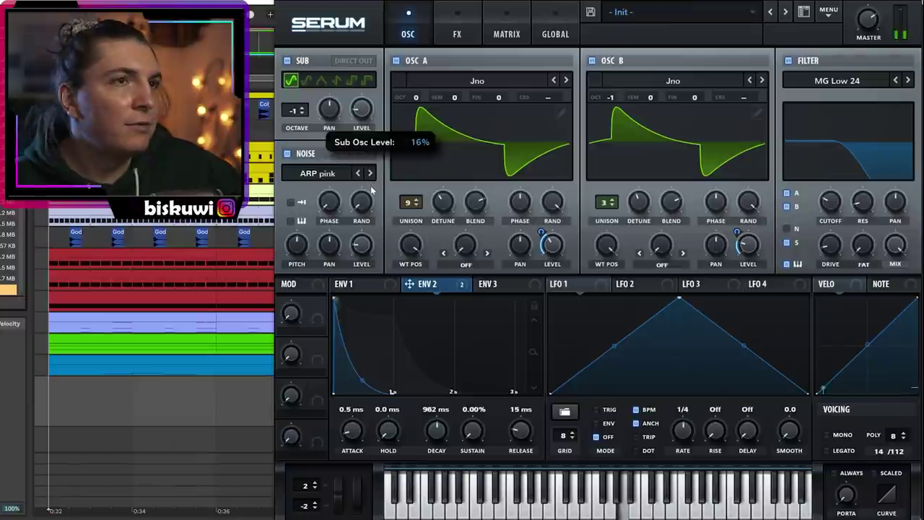
left_click_drag(342, 108, 357, 171)
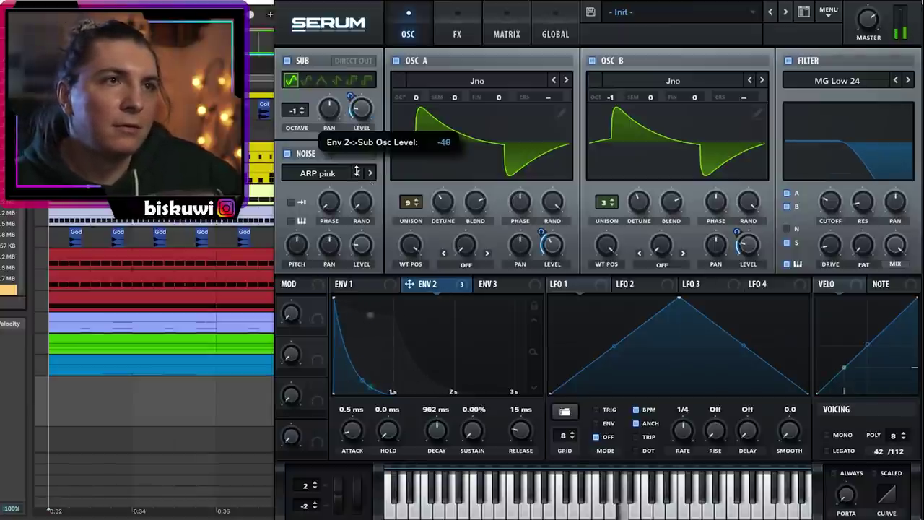
left_click_drag(364, 108, 363, 105)
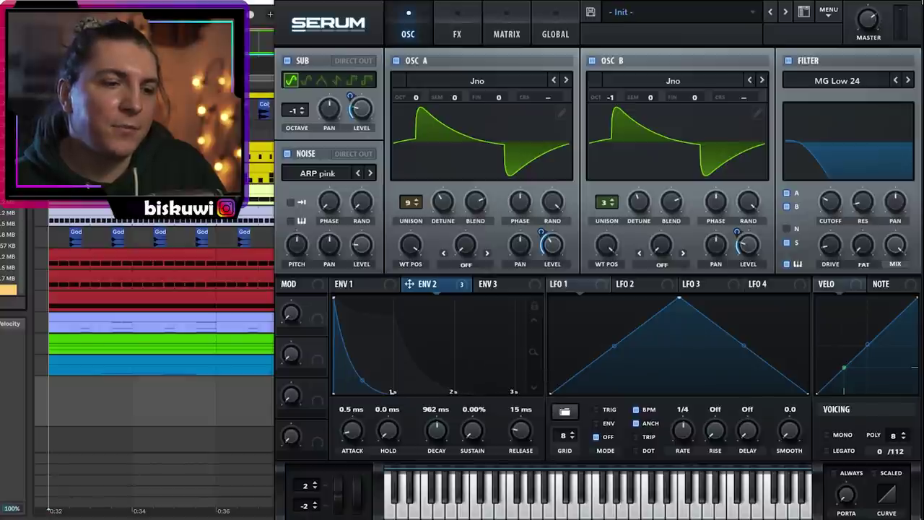
Step: Shape envelope 3 with 1.46 s decay and 0% sustain, and use it to modulate the noise level
left_click(500, 286)
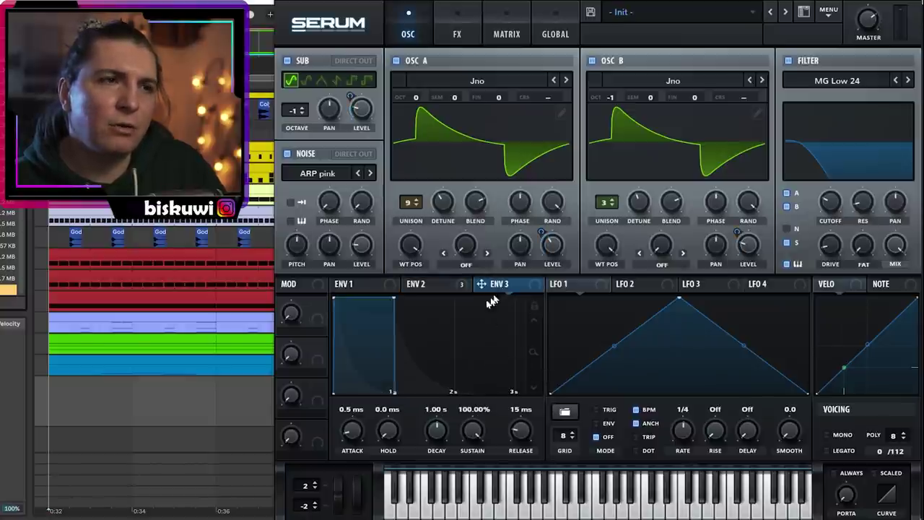
left_click_drag(394, 299, 423, 403)
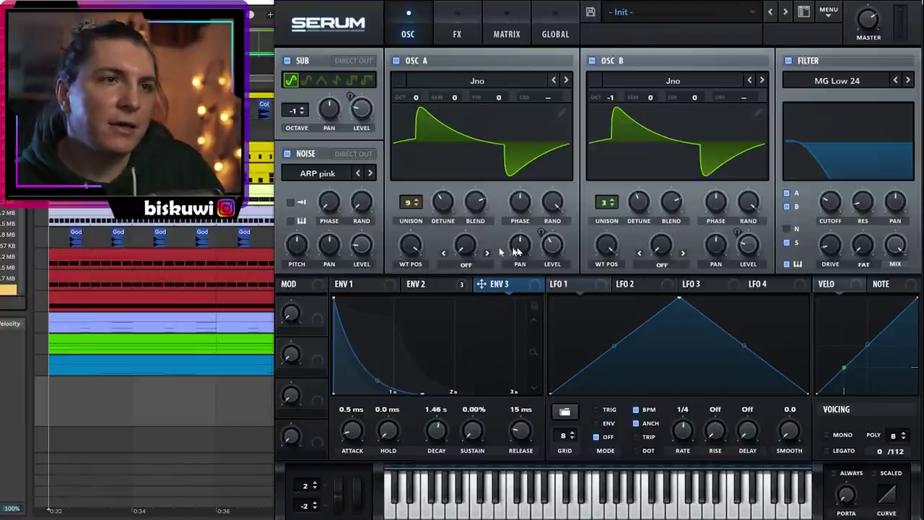
left_click_drag(353, 245, 356, 296)
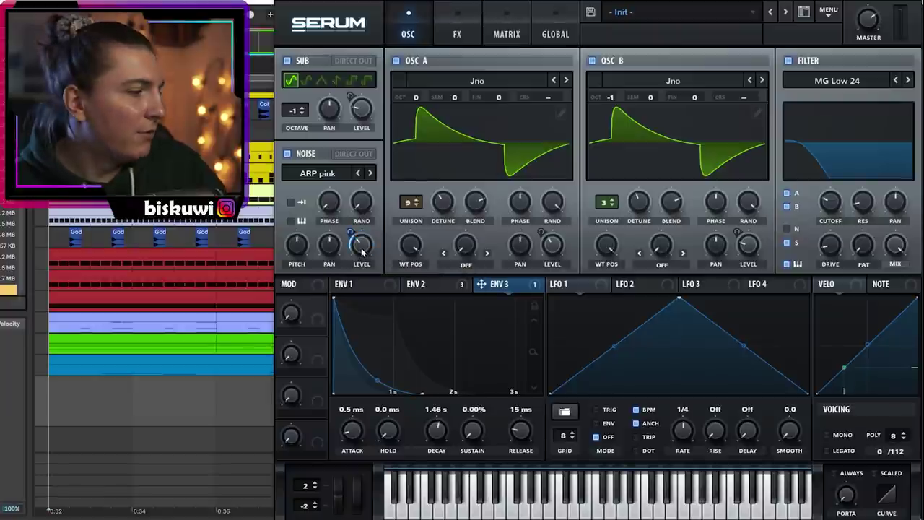
left_click_drag(352, 236, 358, 209)
left_click_drag(362, 252, 363, 257)
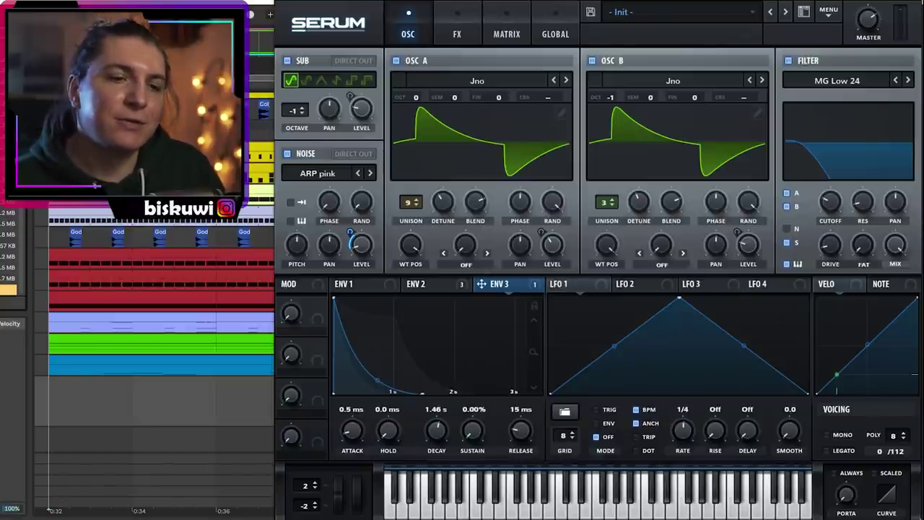
Step: Reshape LFO 1 with an earlier peak and inward-curved slopes, and assign it to the filter cutoff
left_click_drag(679, 304, 630, 289)
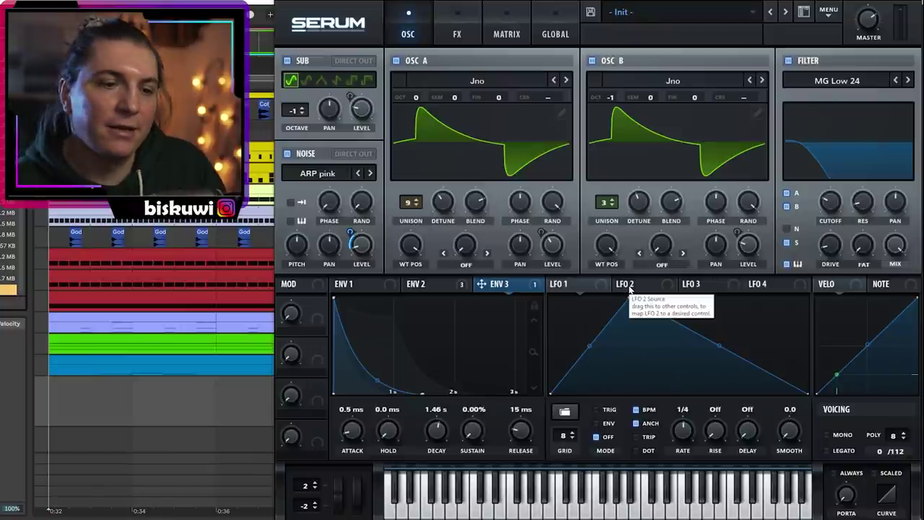
left_click_drag(592, 345, 590, 359)
left_click_drag(723, 344, 721, 350)
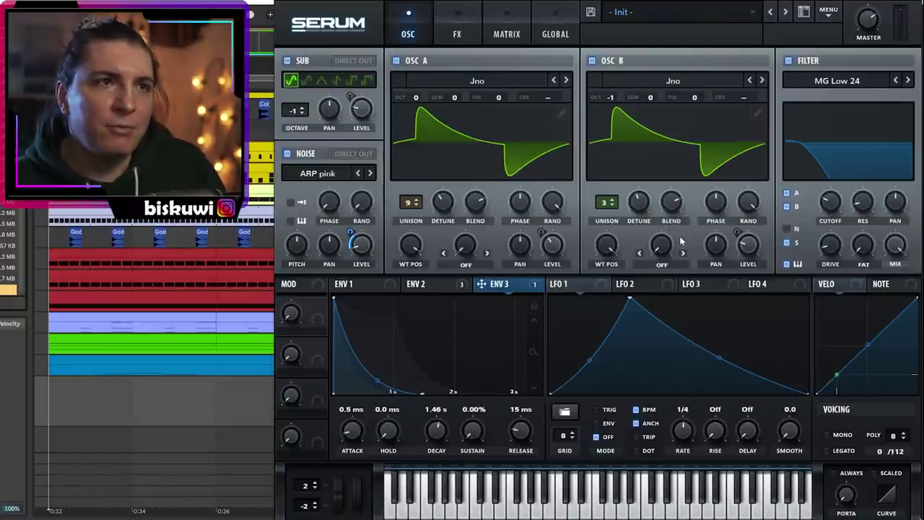
mouse_move(365, 130)
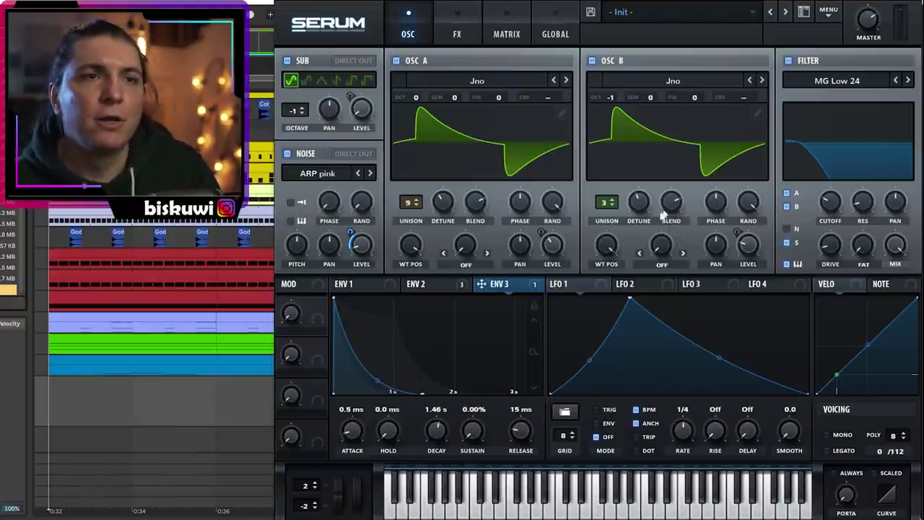
left_click_drag(570, 286, 829, 198)
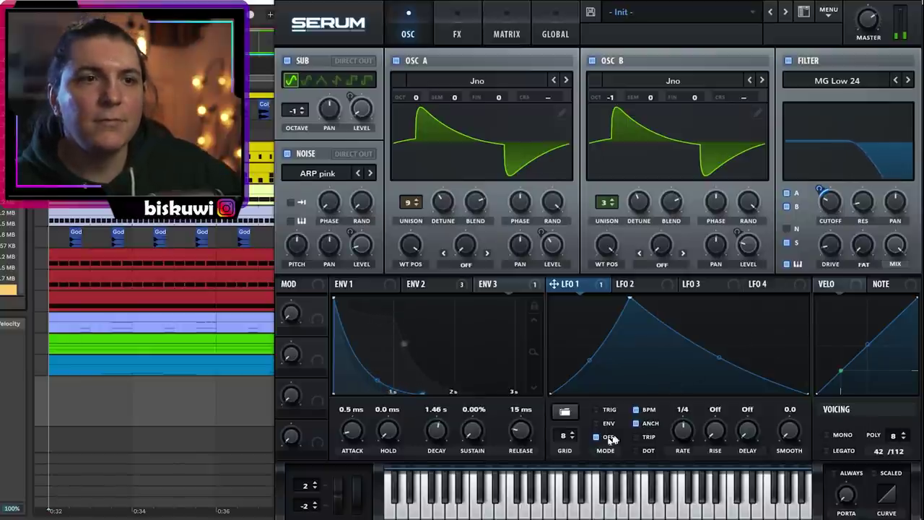
Step: Unsync LFO 1 from the tempo, modulate the levels of oscillators A and B with it, and set its rate to 3.4 Hz
left_click(636, 409)
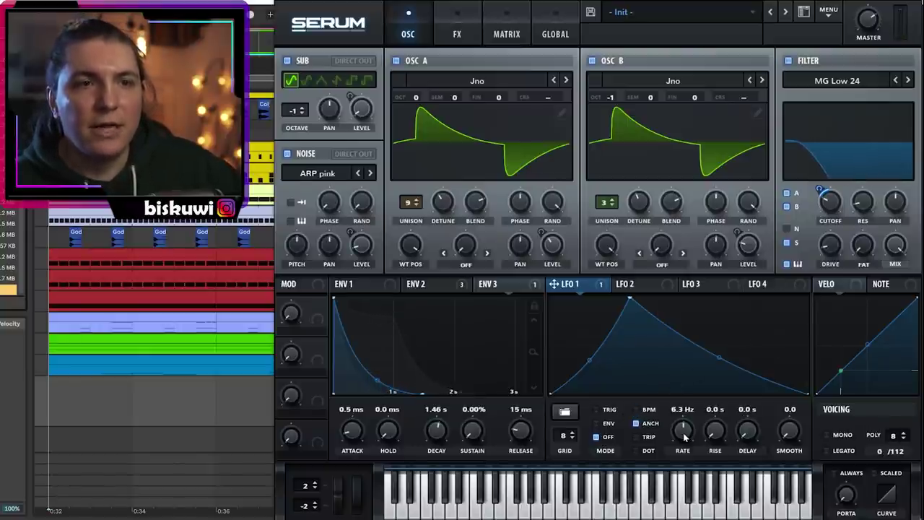
left_click_drag(687, 414, 685, 442)
left_click_drag(571, 287, 735, 258)
left_click_drag(571, 286, 540, 235)
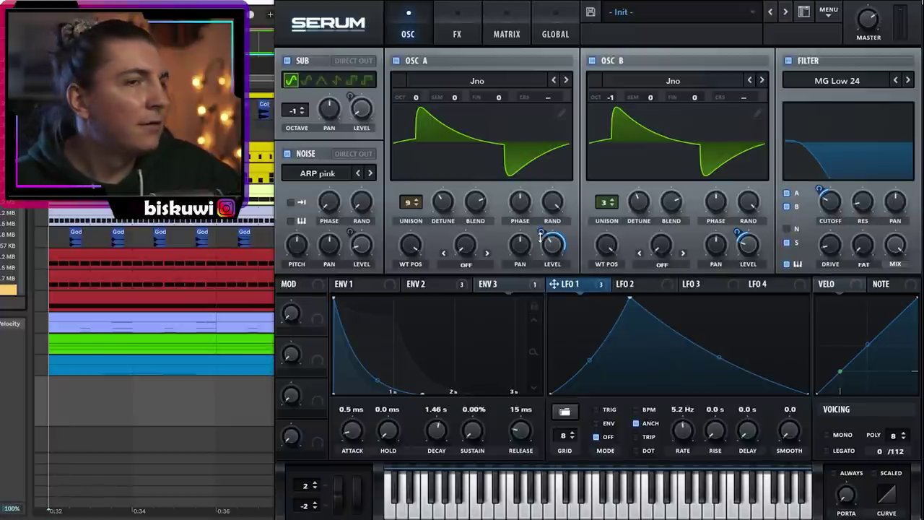
mouse_move(686, 425)
left_mouse_down()
mouse_move(689, 411)
mouse_move(688, 438)
left_mouse_up()
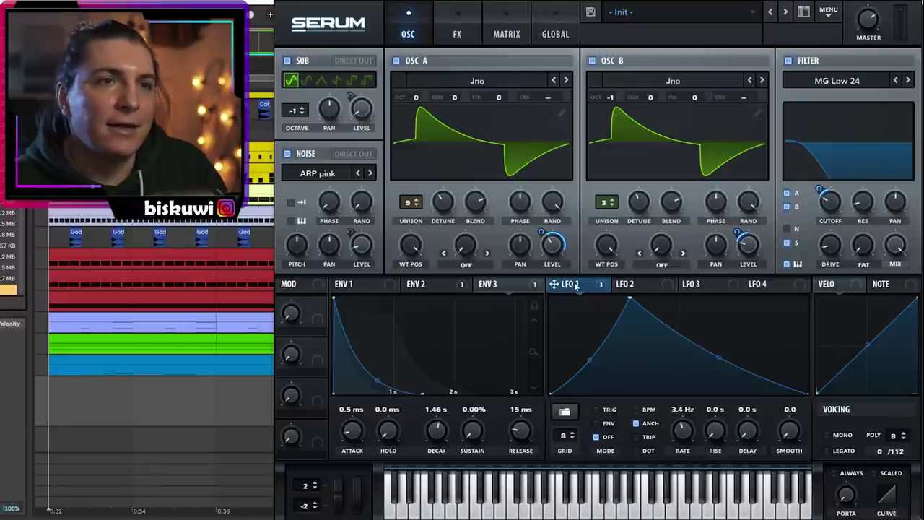
Step: Assign LFO 1 to the sub and noise levels as well, and set its rate to 5.0 Hz
left_click_drag(469, 202, 353, 128)
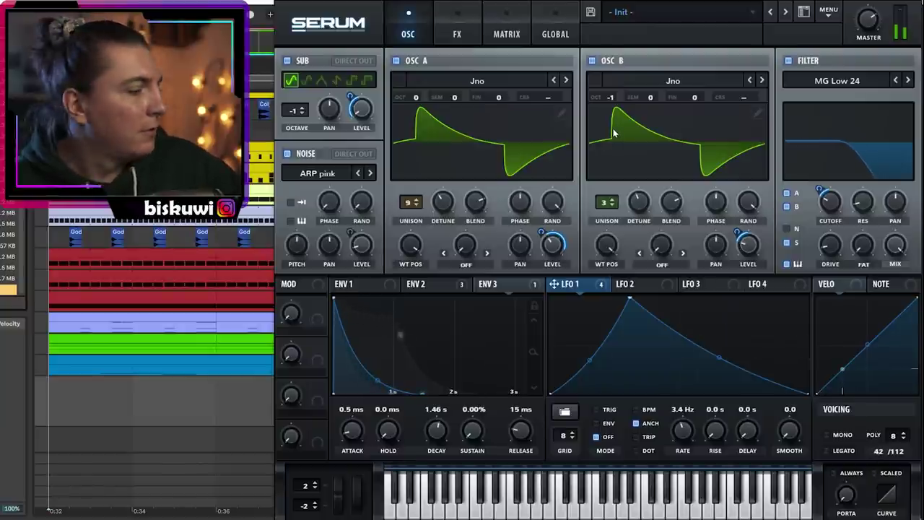
left_click_drag(686, 432, 693, 427)
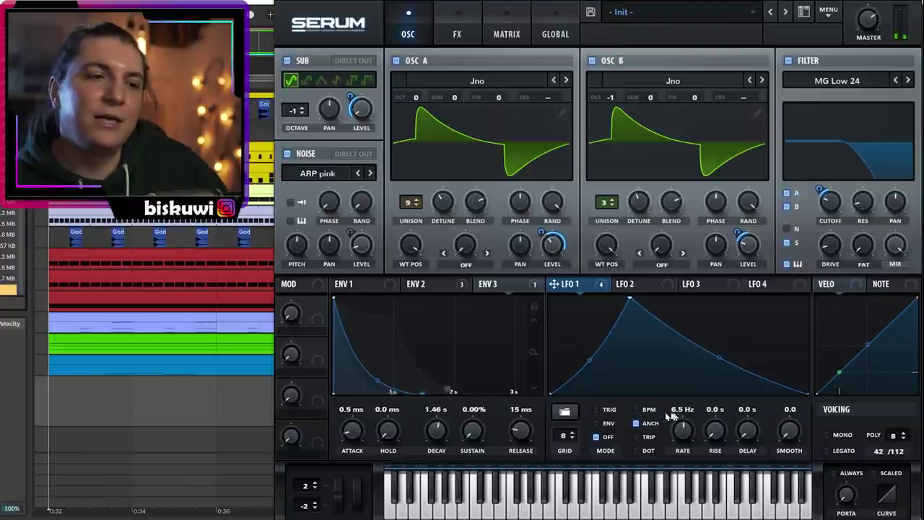
left_click_drag(577, 283, 349, 264)
left_click_drag(681, 431, 690, 449)
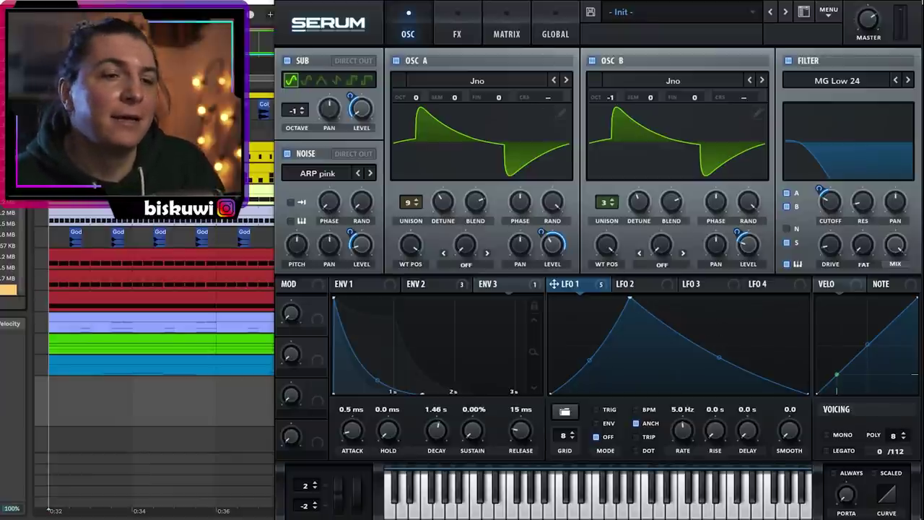
Step: Enable the MG Low 6 filter effect and raise its cutoff
left_click(473, 29)
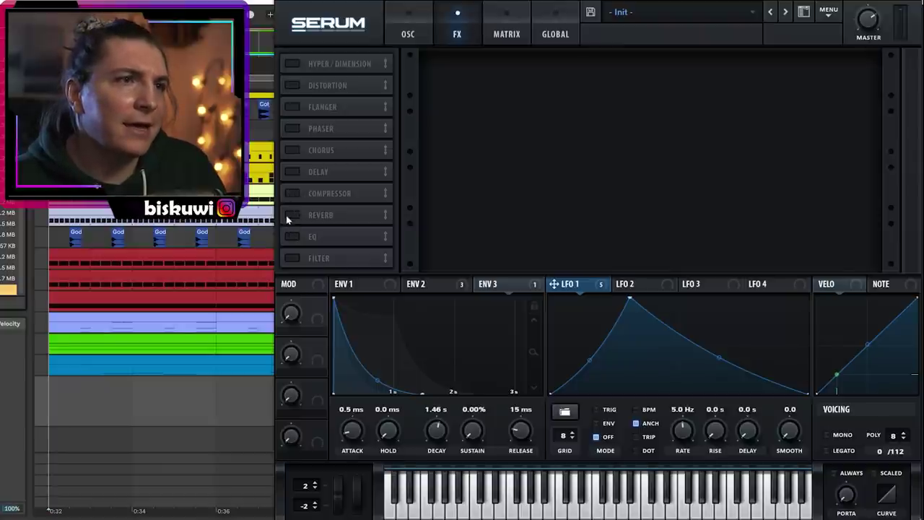
left_click(293, 258)
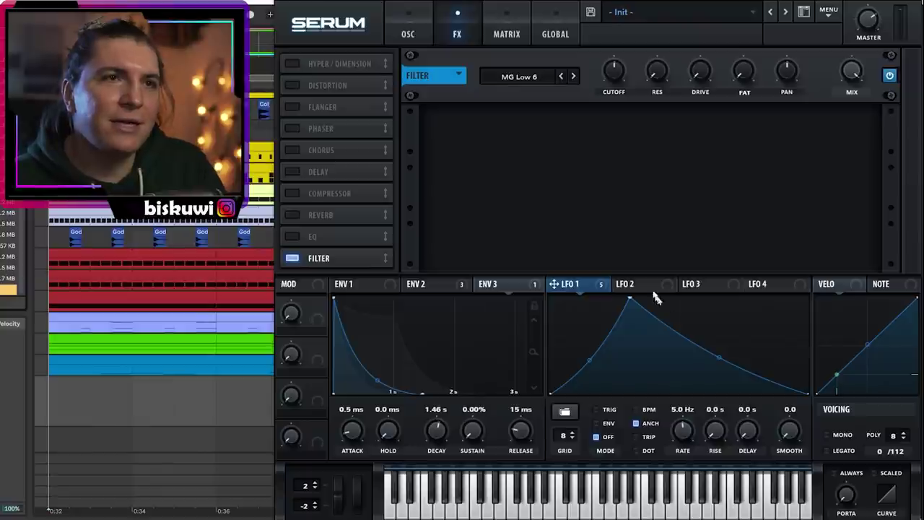
left_click_drag(614, 67, 618, 36)
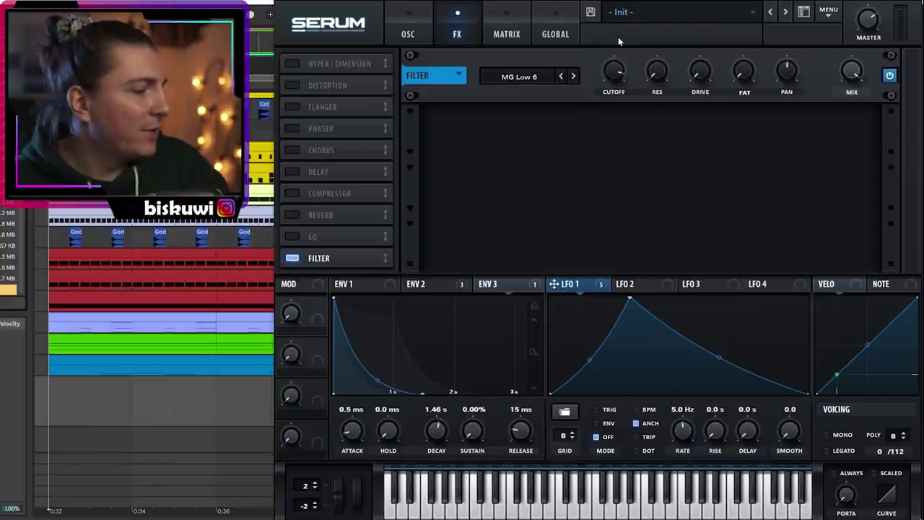
Step: Set LFO 1's rate to 11.2 Hz and nudge its peak slightly back and forth
left_click(410, 28)
mouse_move(684, 434)
left_mouse_down()
mouse_move(691, 415)
mouse_move(682, 431)
left_mouse_up()
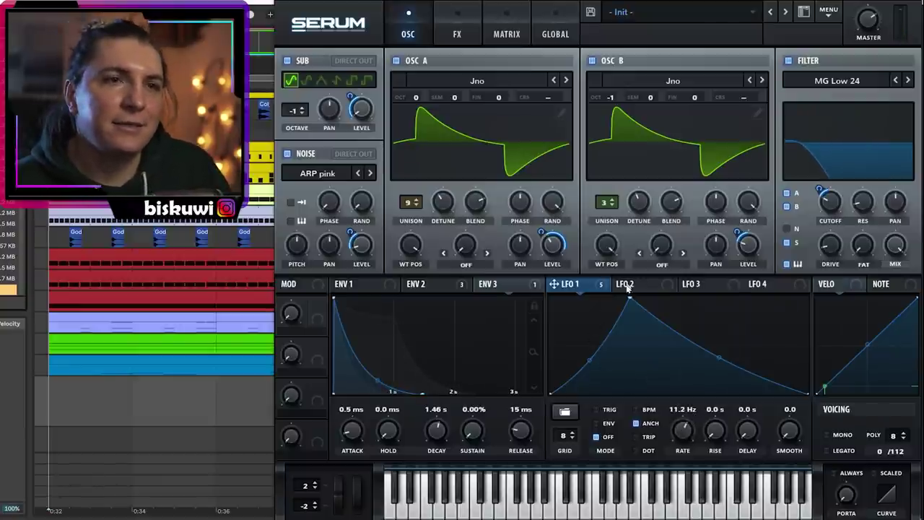
left_click_drag(630, 298, 625, 294)
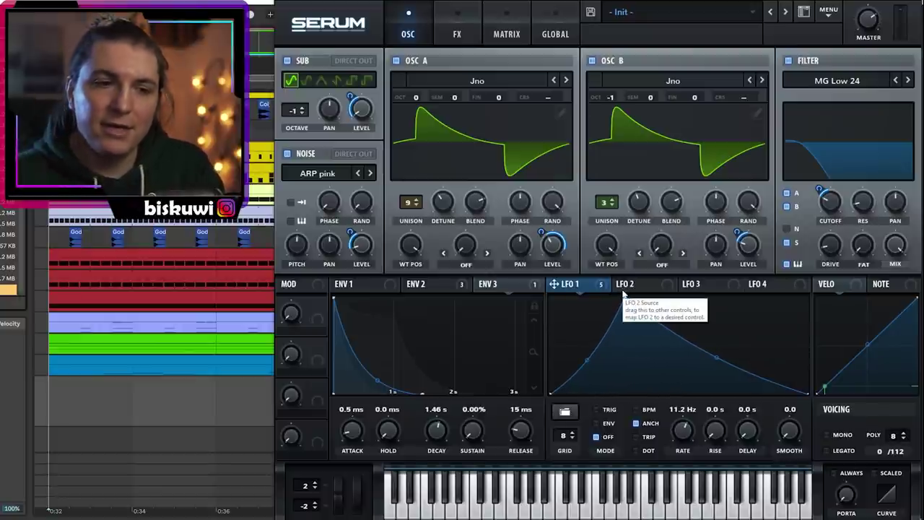
mouse_move(626, 298)
left_mouse_down()
mouse_move(551, 291)
mouse_move(632, 293)
left_mouse_up()
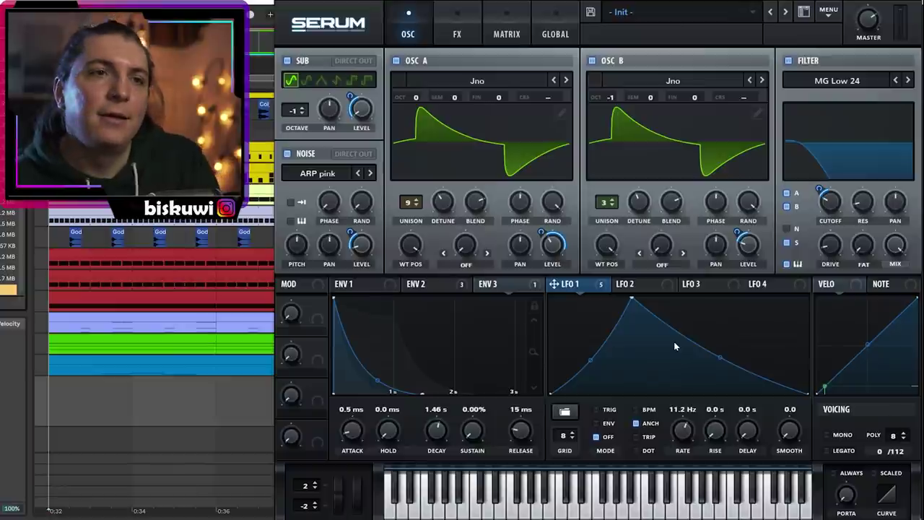
mouse_move(633, 301)
left_mouse_down()
mouse_move(546, 295)
mouse_move(652, 295)
mouse_move(631, 298)
left_mouse_up()
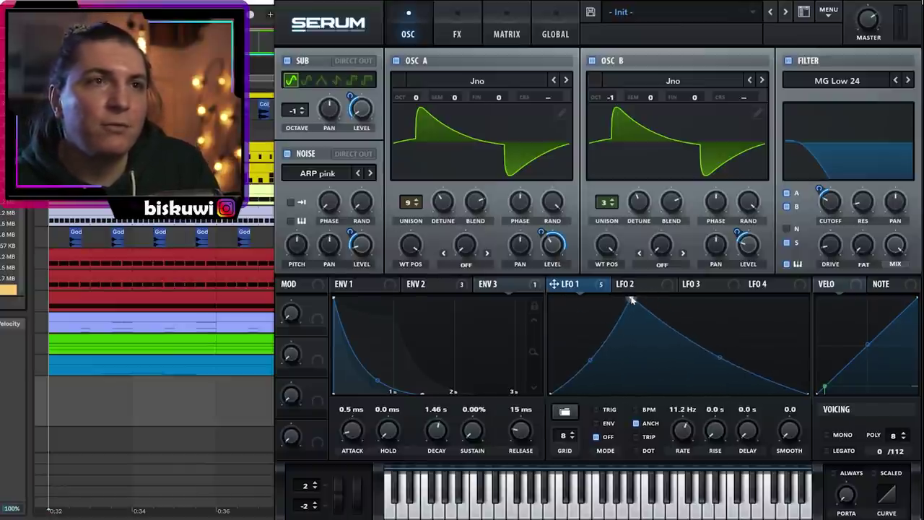
Step: Modulate the X position of LFO 1's peak through LFO Bus 1 with Macro 1, and turn that macro up slightly
right_click(629, 298)
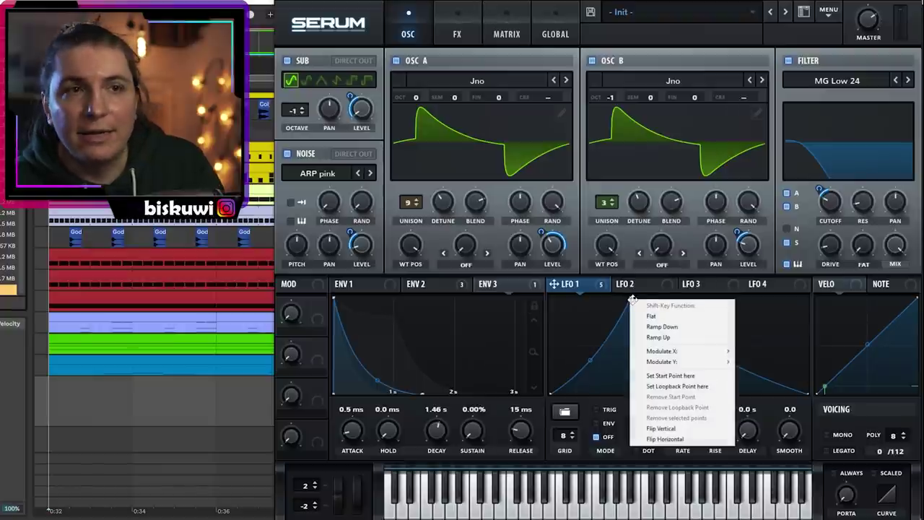
mouse_move(694, 351)
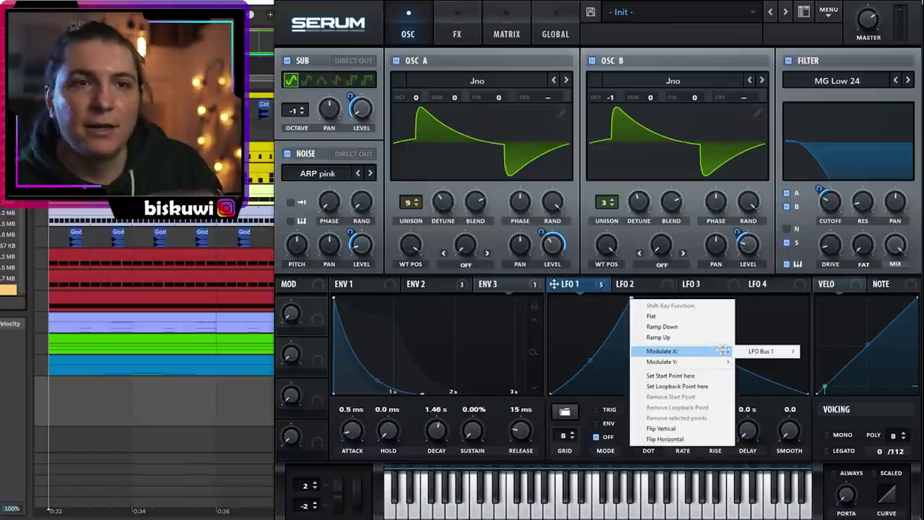
mouse_move(754, 351)
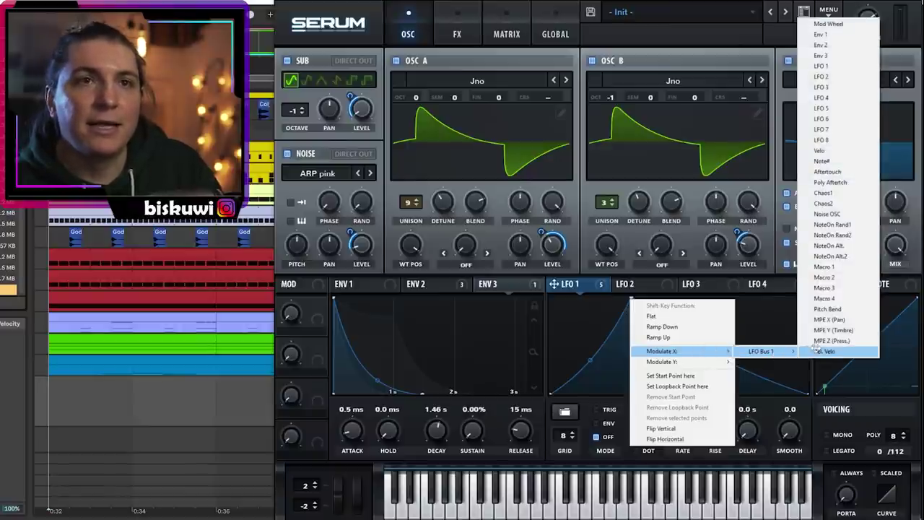
left_click(824, 267)
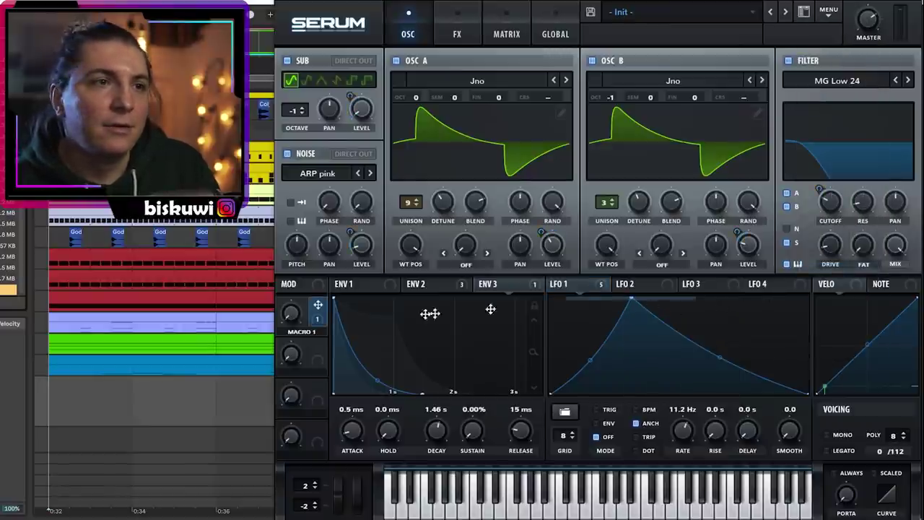
mouse_move(292, 310)
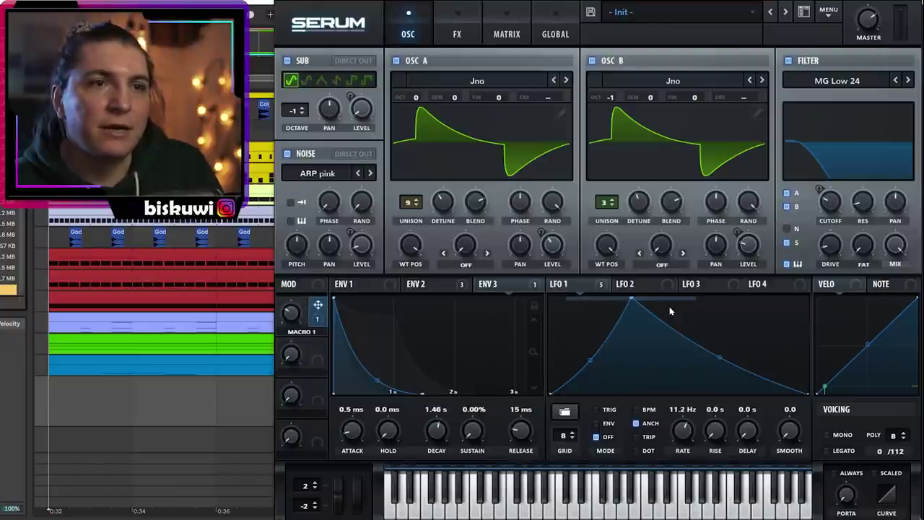
Step: Move LFO 1's peak close to the start of the curve and reduce the amount of Macro 1 on LFO Bus 1
left_click_drag(630, 298, 586, 296)
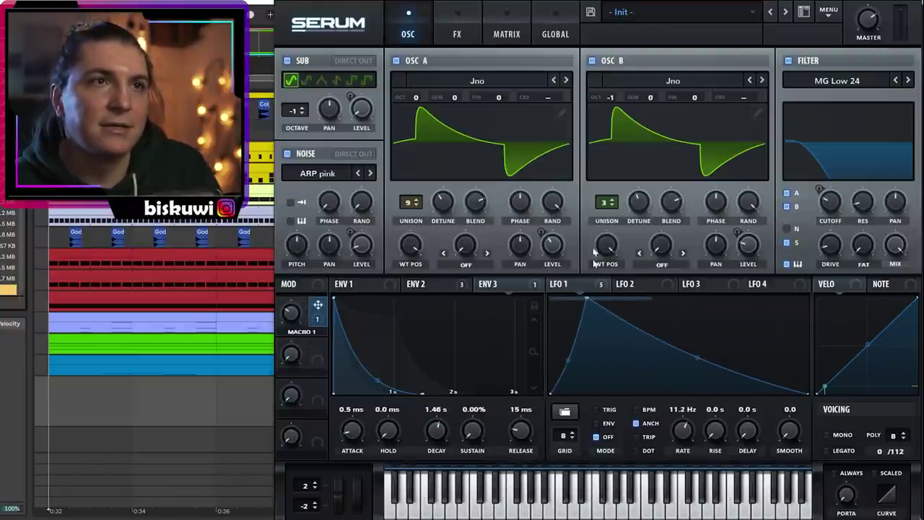
left_click(503, 21)
scroll(455, 216, "down", 4)
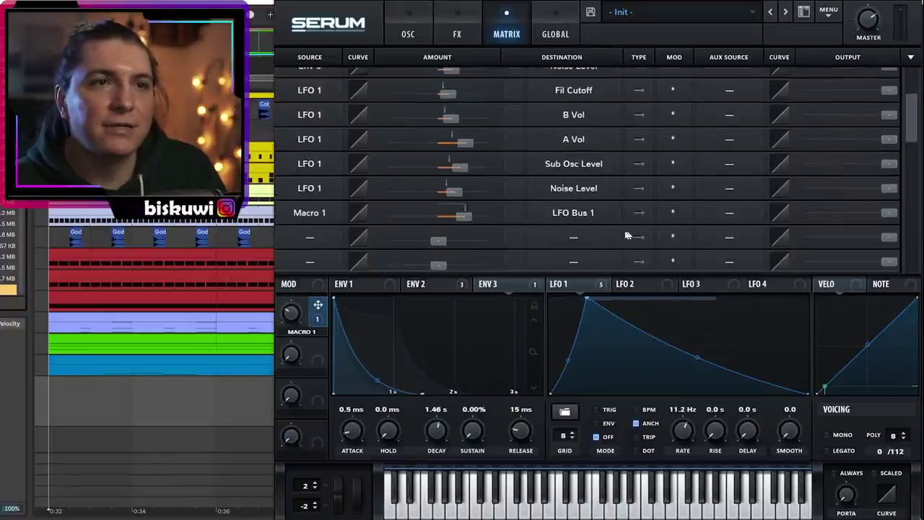
left_click_drag(586, 301, 561, 298)
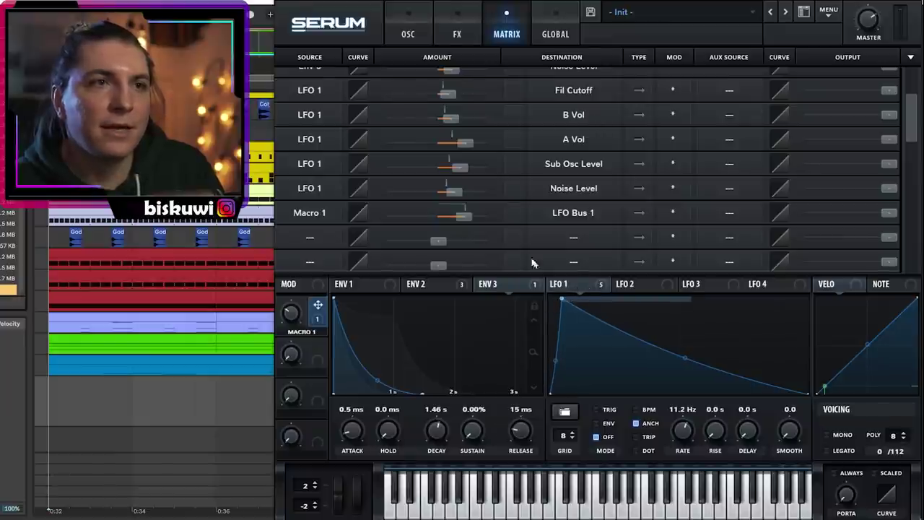
left_click_drag(462, 220, 444, 222)
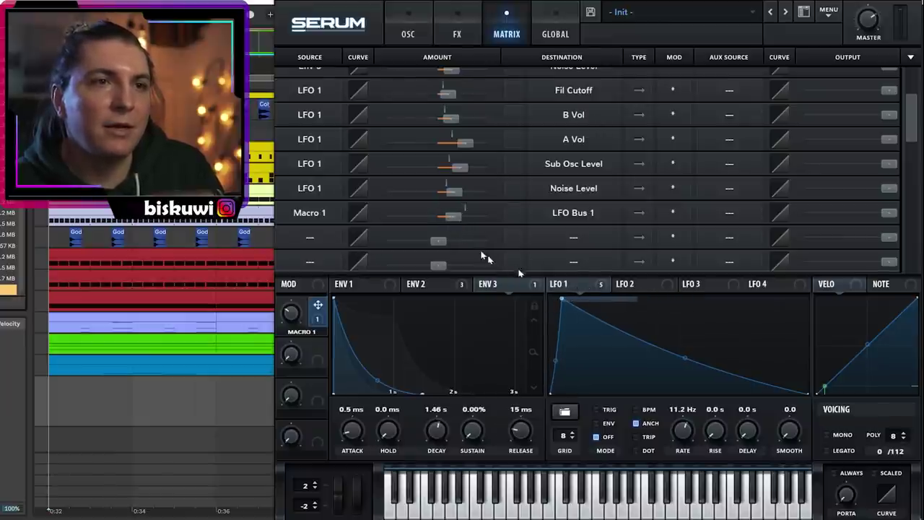
left_click_drag(562, 299, 558, 297)
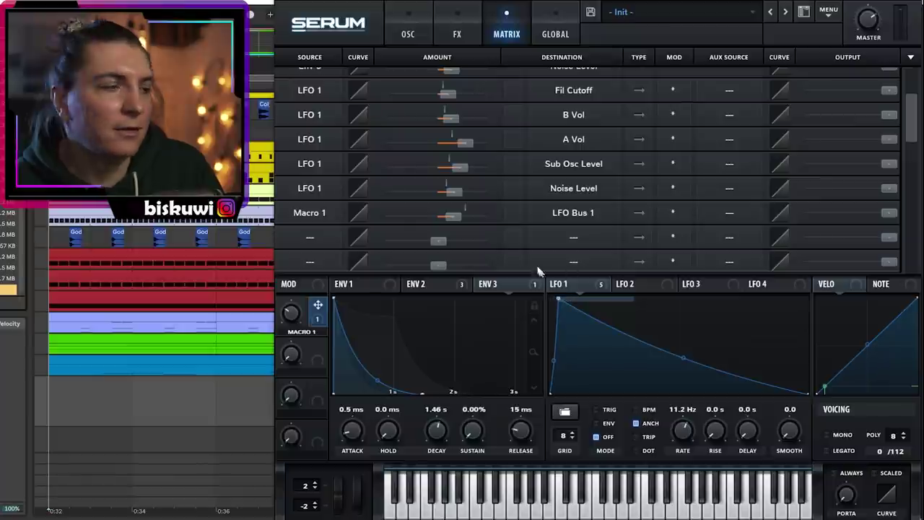
Step: Turn Macro 1 down and back up until LFO 1's peak sits about a fifth along the curve, and close the Serum window
mouse_move(300, 320)
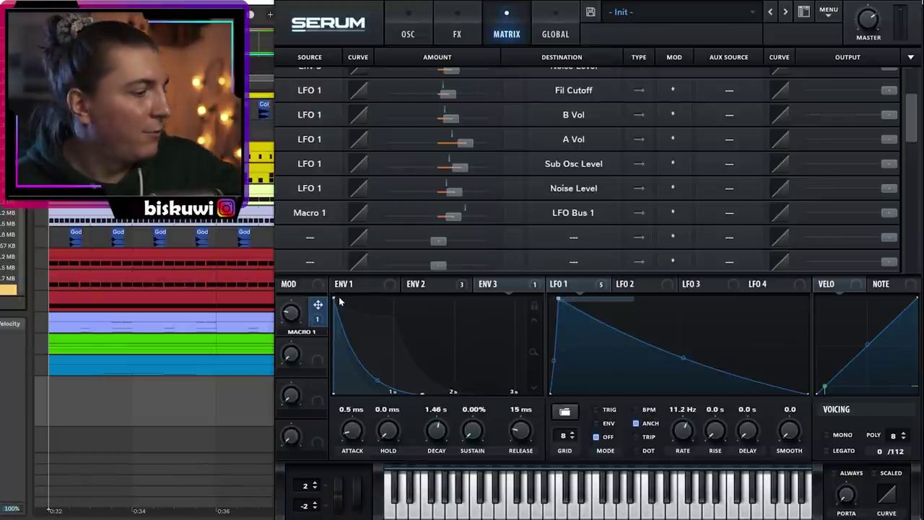
left_click_drag(304, 312, 320, 331)
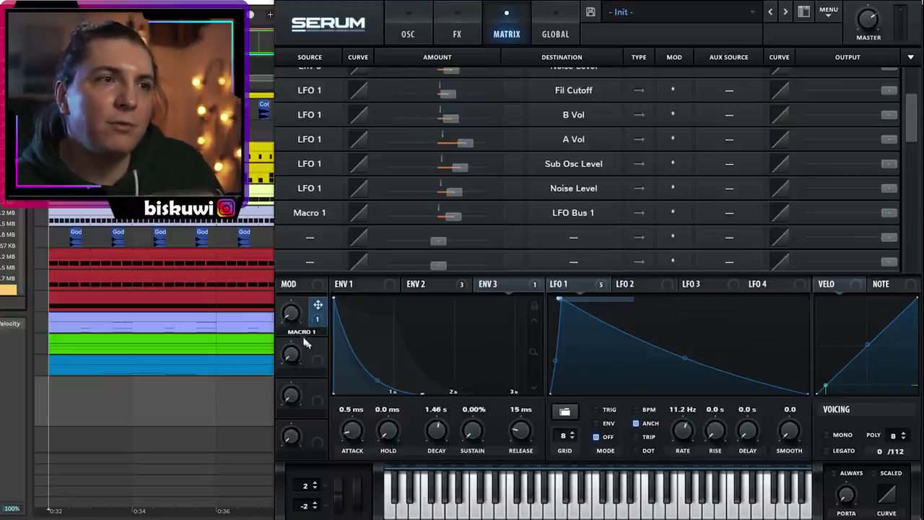
mouse_move(296, 326)
left_click_drag(296, 326, 305, 234)
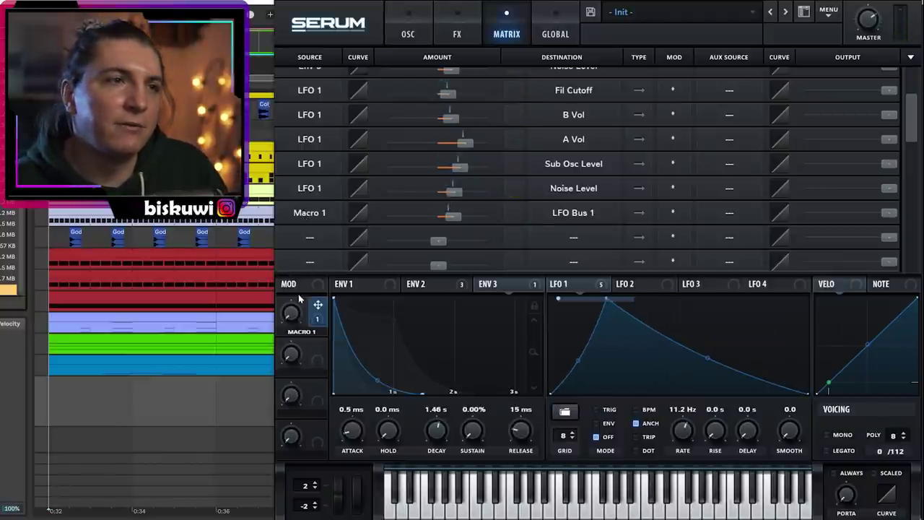
left_click(408, 30)
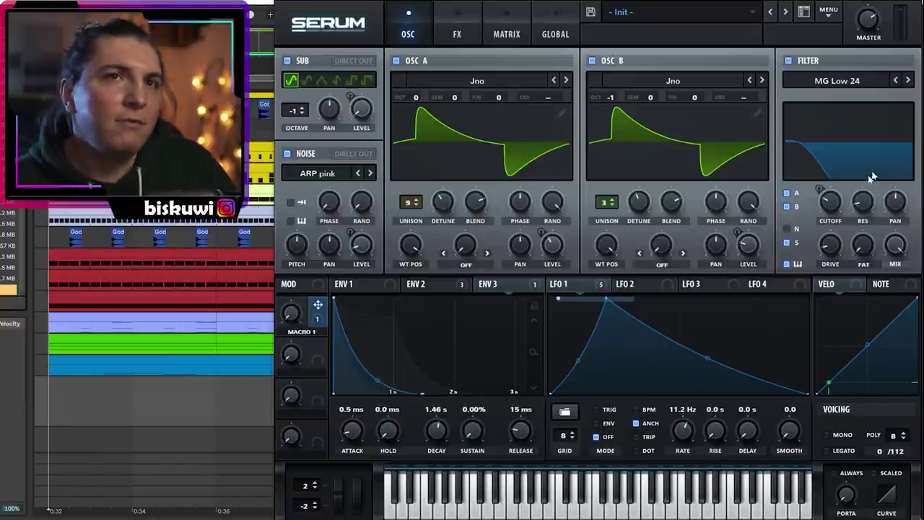
left_click(919, 3)
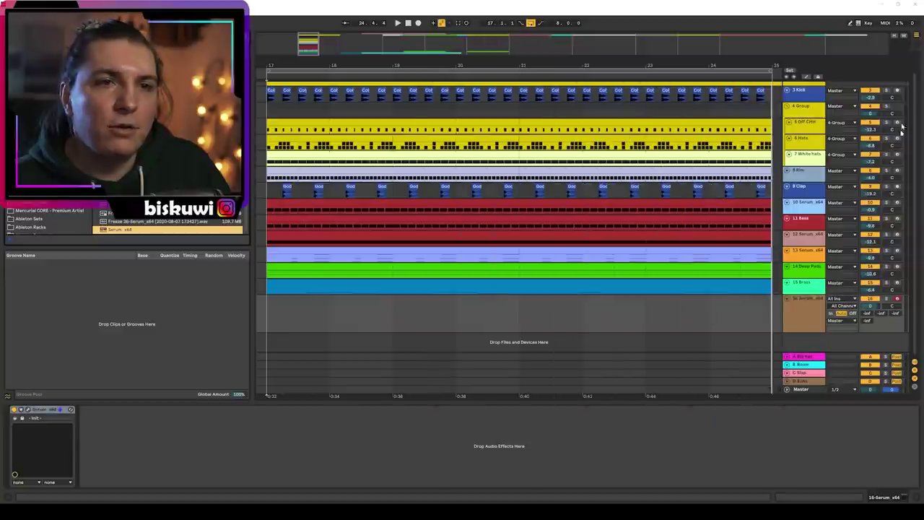
Step: Add a Glue Compressor after Serum on the new Serum track and set its threshold to -16.5 dB
left_click(809, 318)
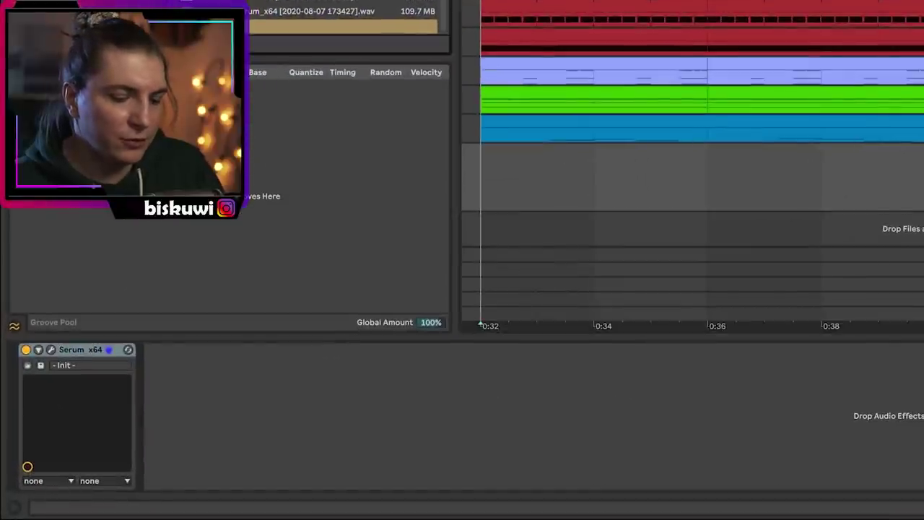
key("ctrl+f")
type("glue")
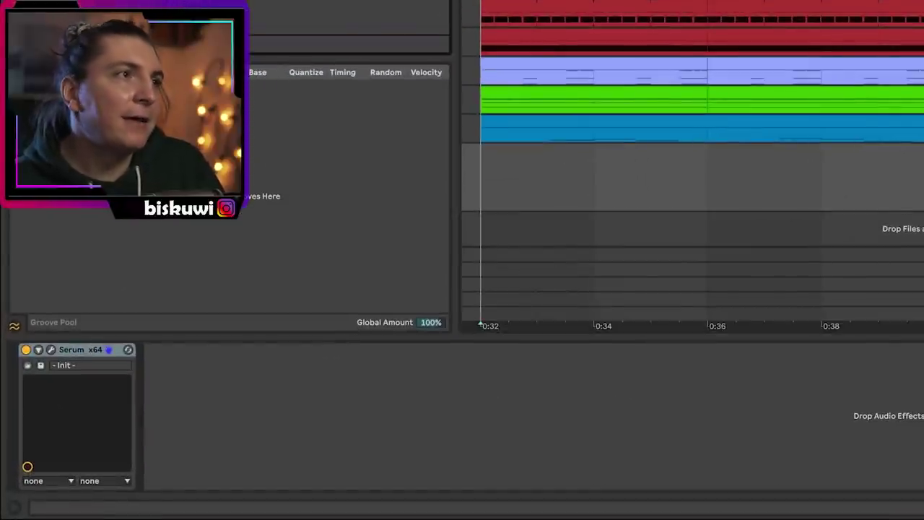
key("Return")
left_click_drag(244, 455, 244, 469)
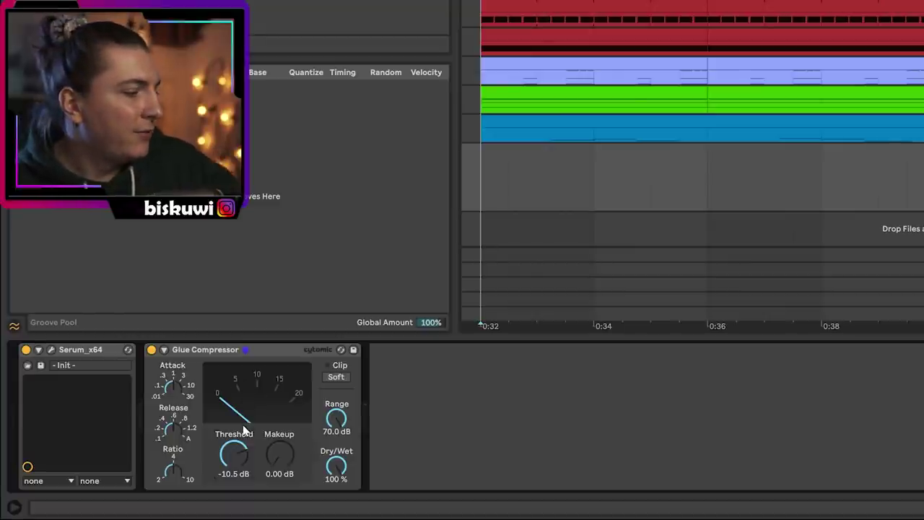
mouse_move(232, 450)
left_mouse_down()
mouse_move(231, 478)
mouse_move(231, 468)
left_mouse_up()
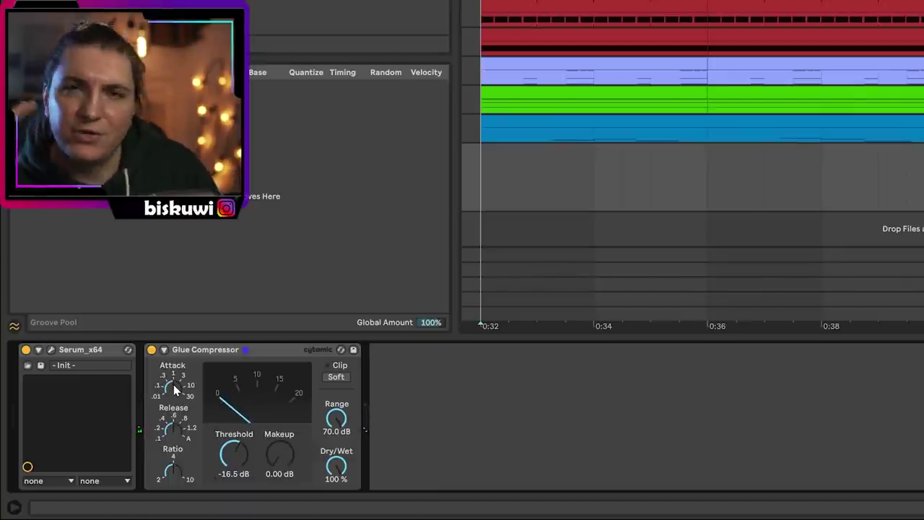
Step: Add an Echo in Ping Pong mode after the compressor, with its filter high-pass at 238 Hz and low-pass at 3.58 kHz
key("ctrl+f")
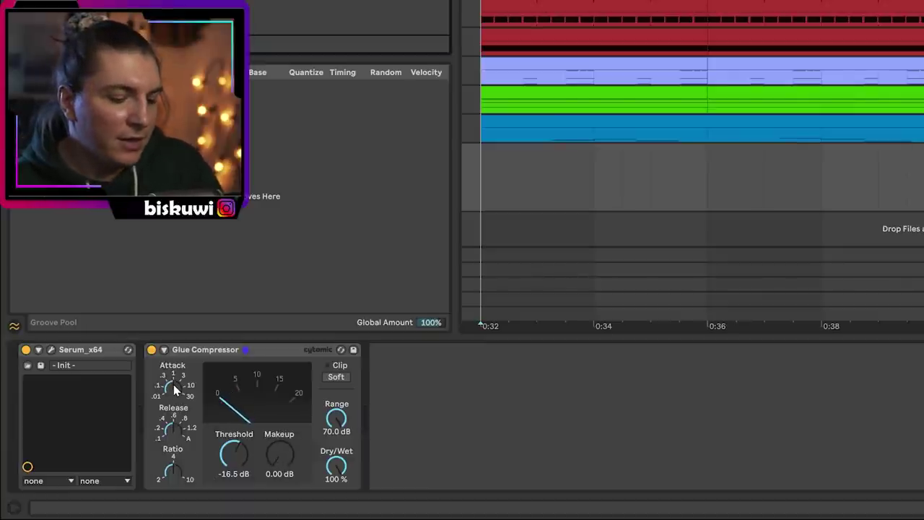
type("echo")
key("Return")
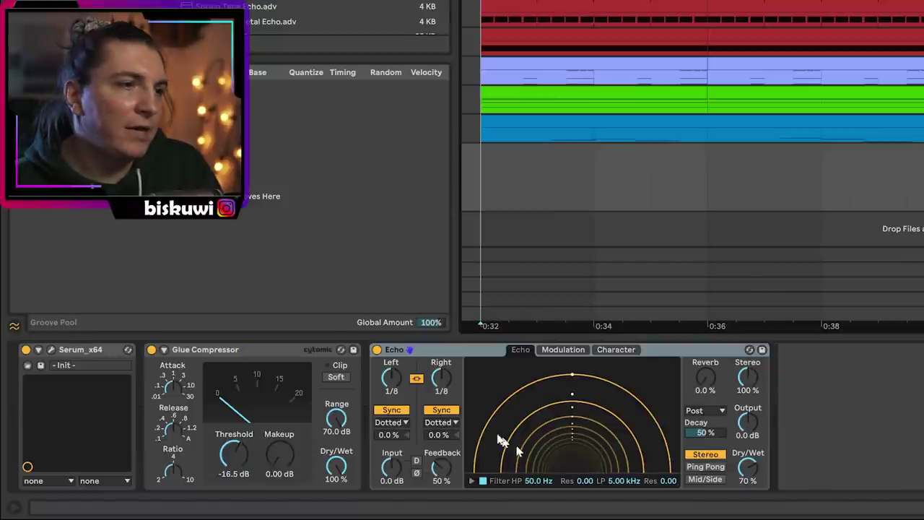
left_click(483, 481)
left_click_drag(498, 468, 545, 466)
left_click_drag(634, 468, 624, 467)
left_click(706, 466)
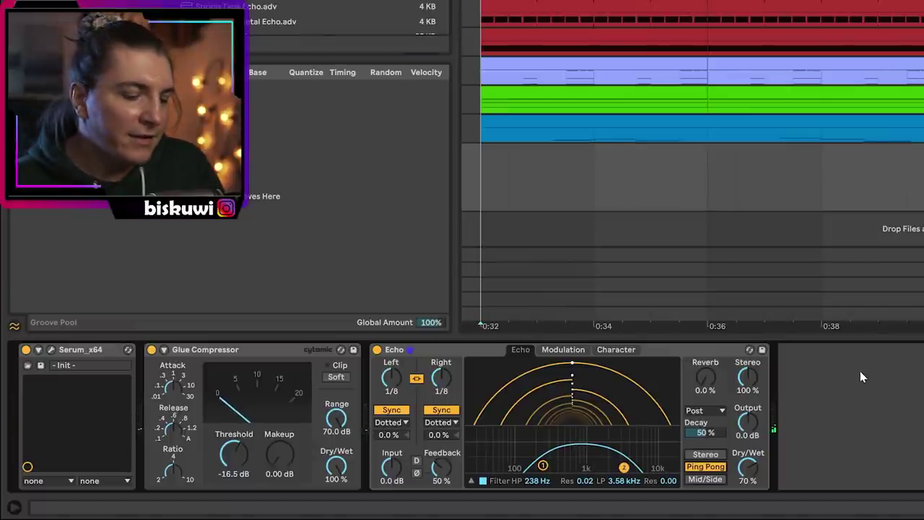
Step: Add a Reverb after the Echo with High quality, and raise its hi-cut and decay time and lower its dry/wet
key("ctrl+f")
type("eq")
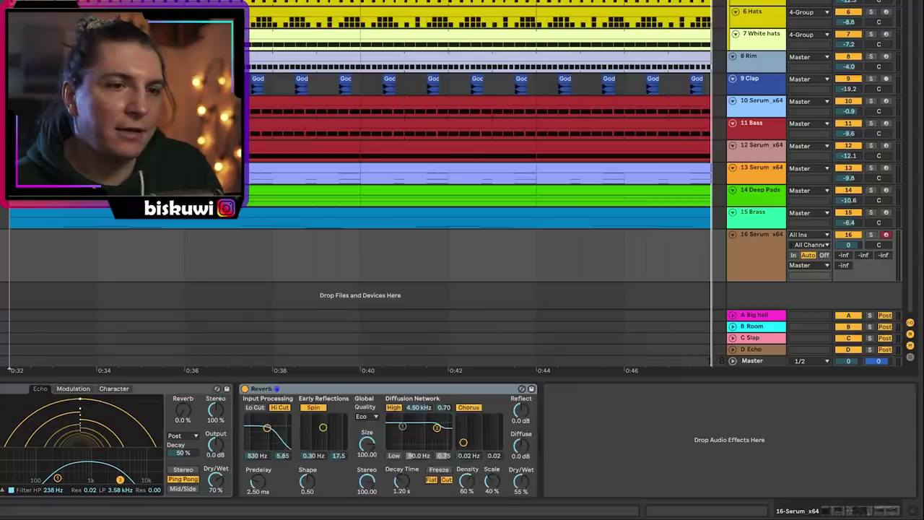
left_click(366, 416)
left_click(368, 444)
left_click_drag(266, 428, 270, 428)
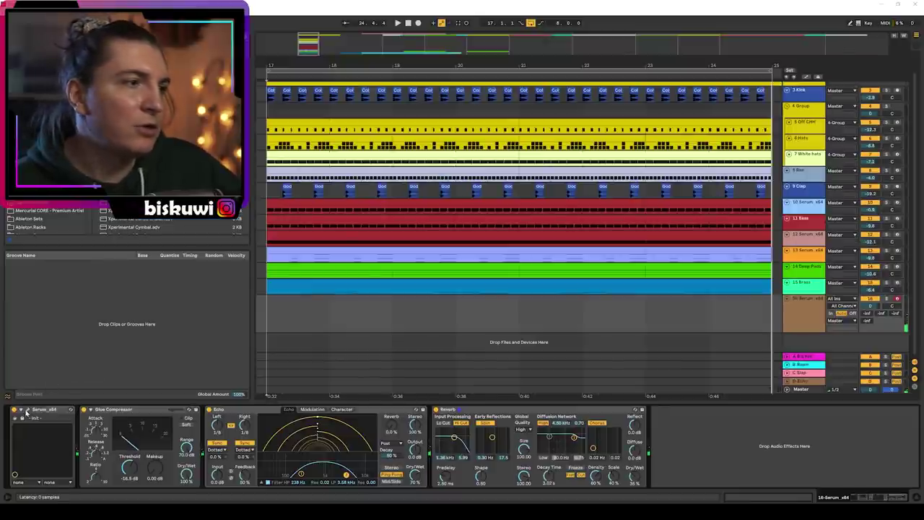
Step: Reopen the new track's Serum, set LFO 1's rate to 13.4 Hz and turn Macro 1 up to shift the LFO peak
left_click(27, 410)
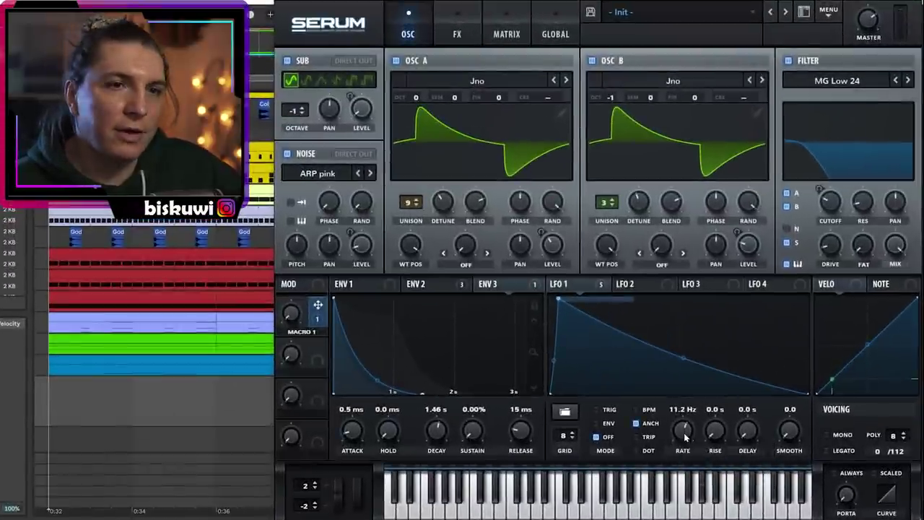
left_click_drag(746, 340, 747, 337)
mouse_move(686, 432)
left_mouse_down()
mouse_move(687, 451)
mouse_move(689, 438)
left_mouse_up()
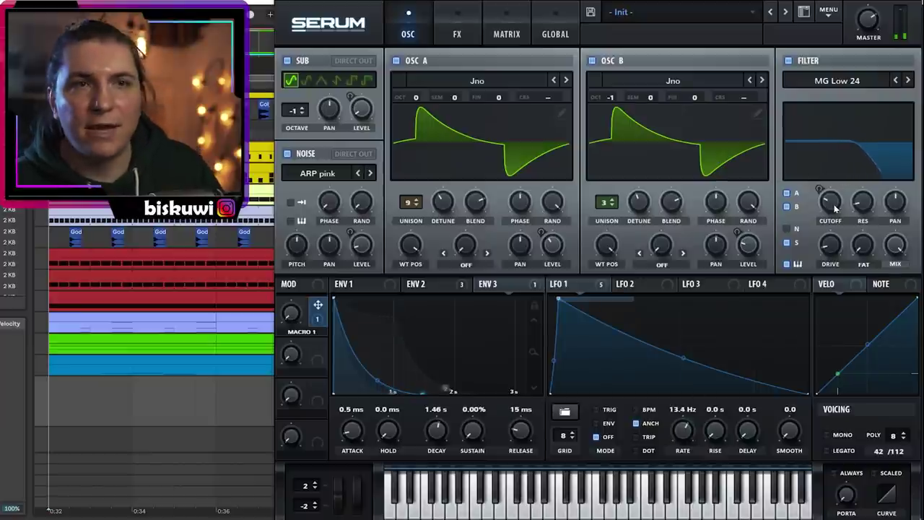
left_click_drag(290, 314, 299, 283)
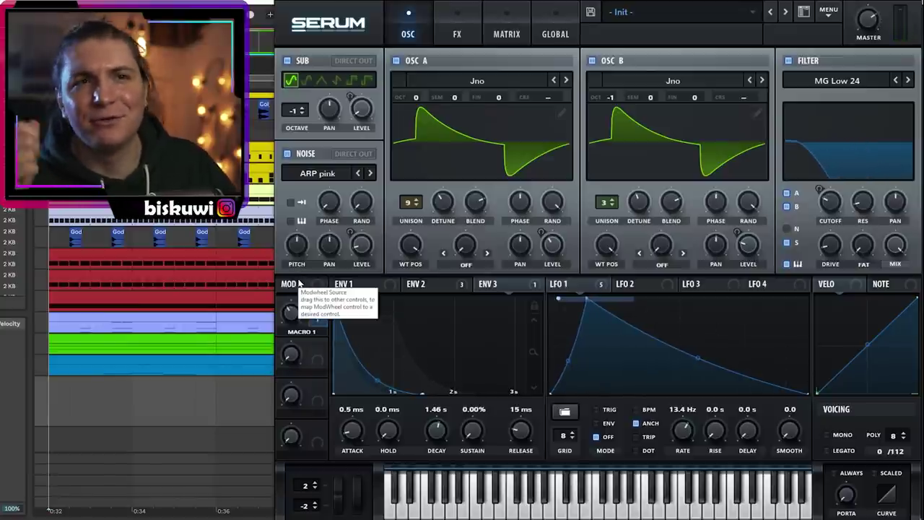
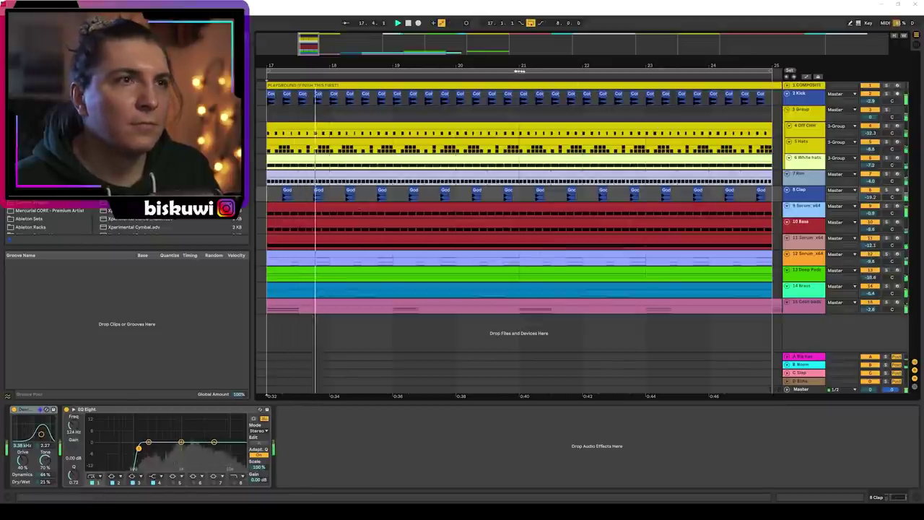
left_click_drag(449, 65, 435, 62)
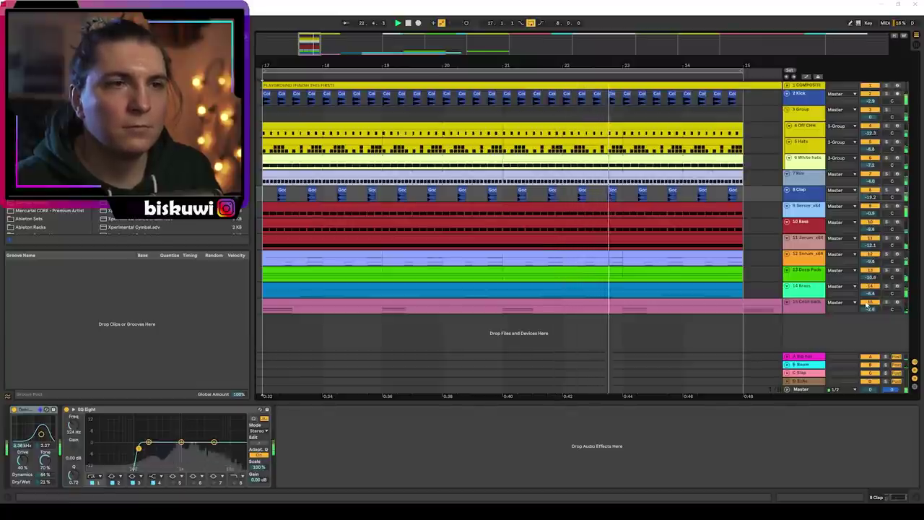
left_click_drag(647, 65, 647, 49)
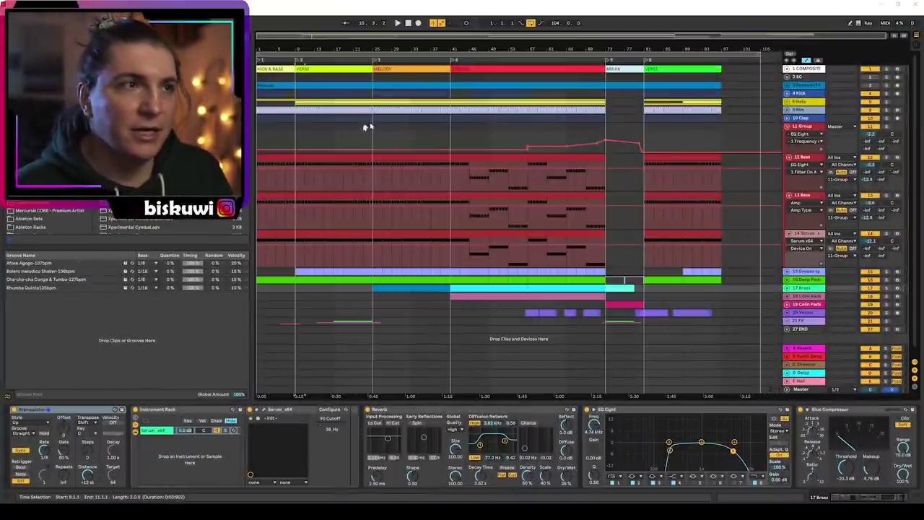
Step: In the finished arrangement, examine the 12 Bass track's device chain and its notes around bar 41
double_click(444, 157)
left_click(485, 285)
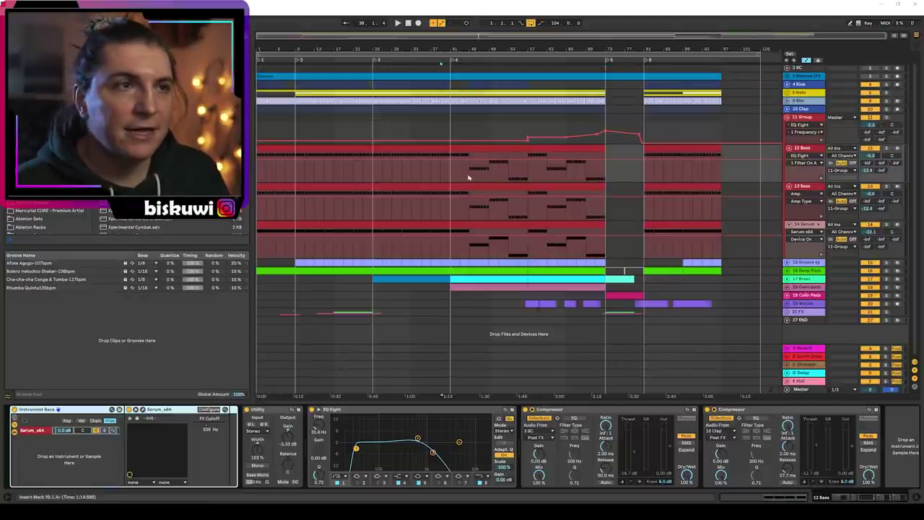
left_click_drag(451, 173, 489, 173)
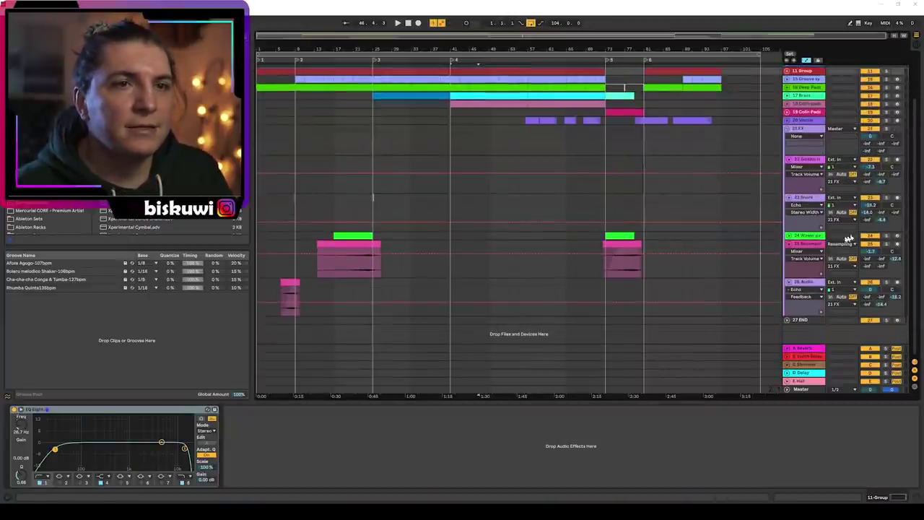
Step: Unfold the 24 Wowel pads track and examine its Serum patch and the oscillator A wavetable
left_click(789, 236)
scroll(791, 240, "down", 1)
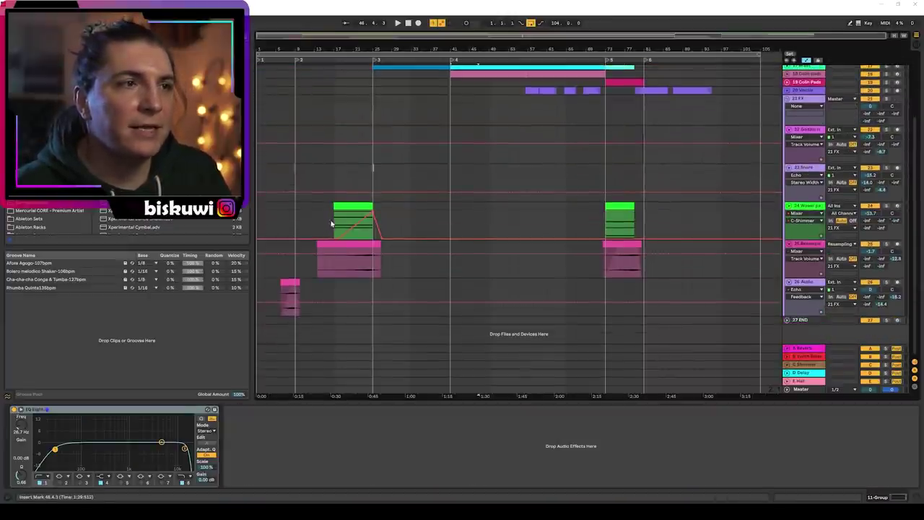
left_click(333, 224)
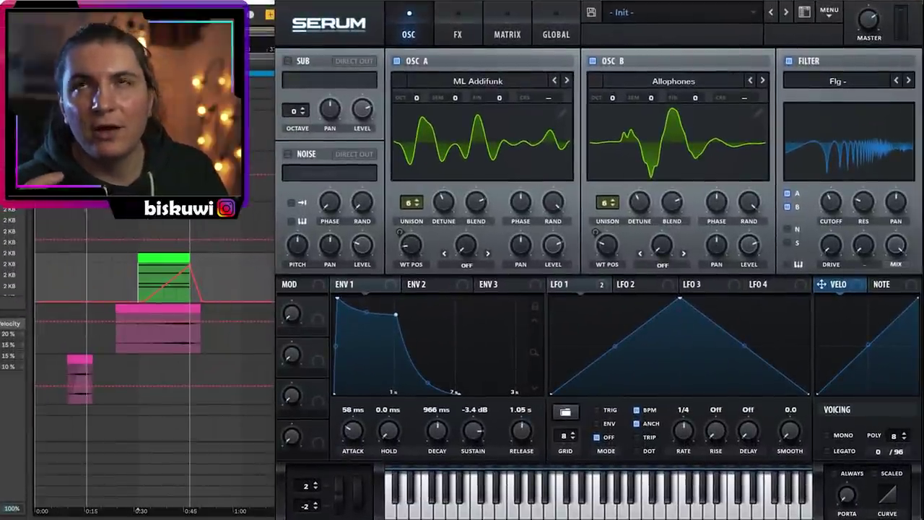
left_click(468, 78)
mouse_move(451, 136)
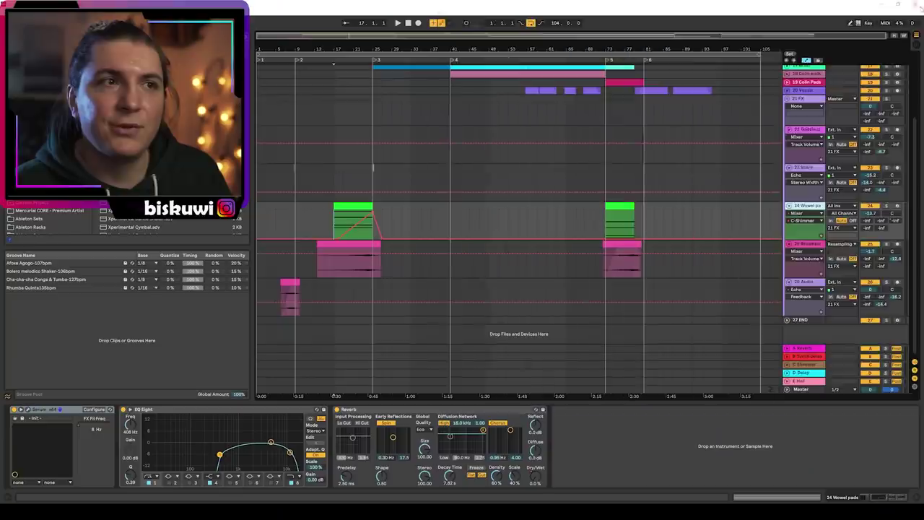
Step: Solo and play the Wowel pads clip at bar 17, and audition the resampled audio clip on the track below
left_click(888, 207)
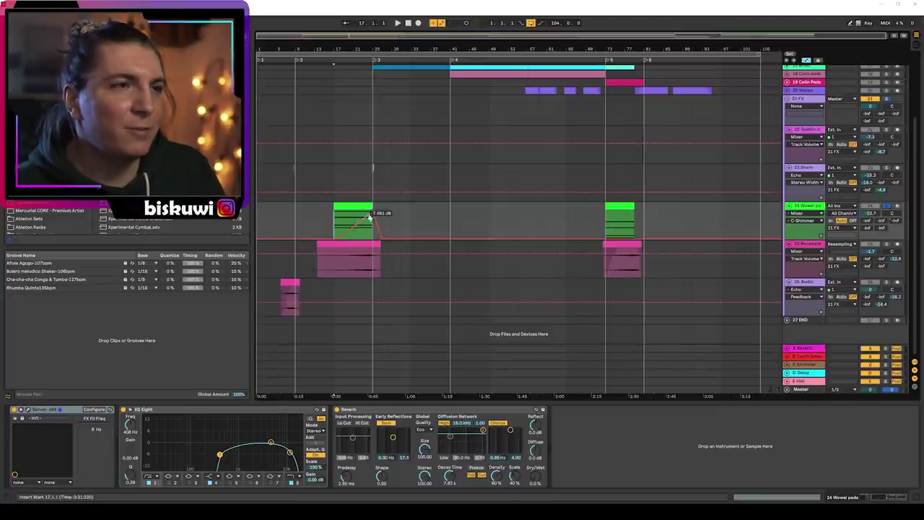
key("space")
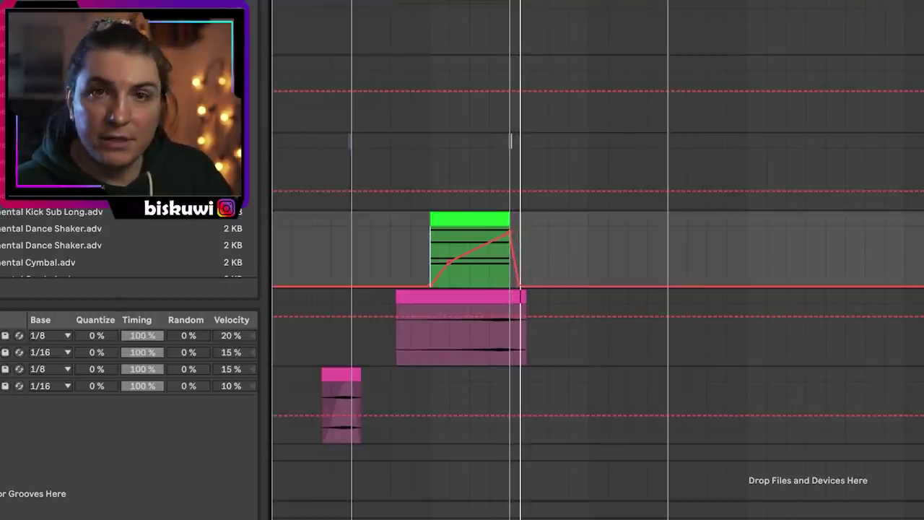
left_click(443, 348)
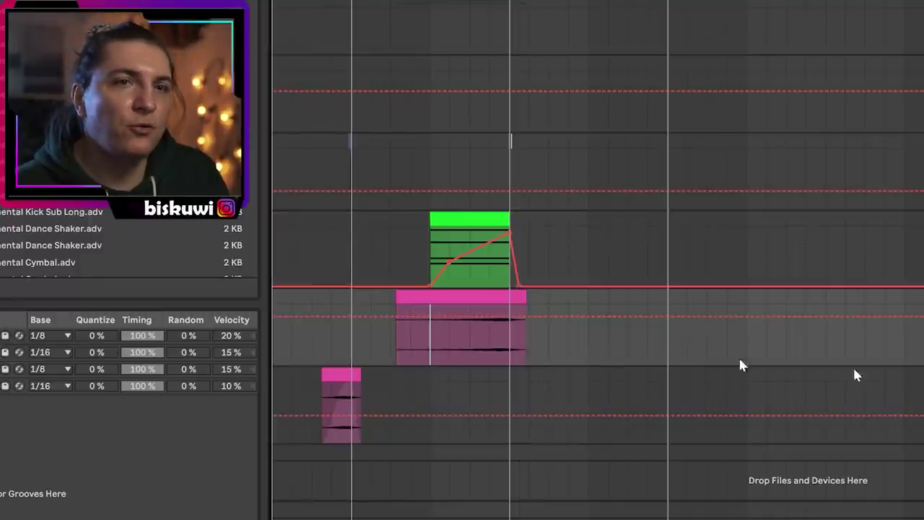
key("space")
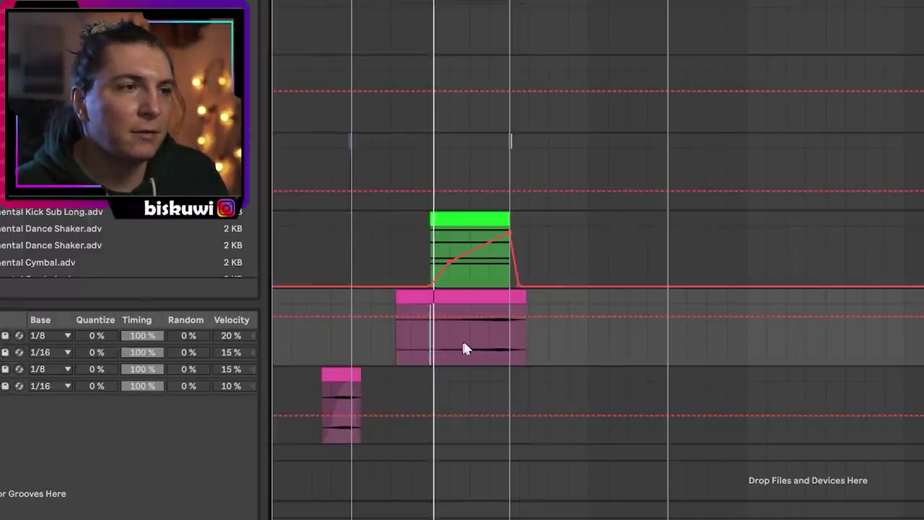
left_click(468, 348)
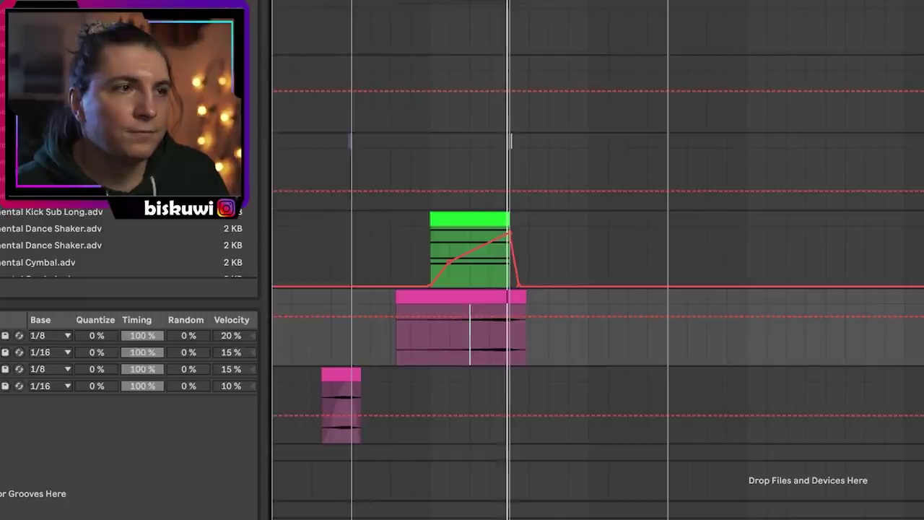
Step: Audition the clip starting at bar 6 on the 26 Audio track in solo
left_click(333, 371)
double_click(333, 371)
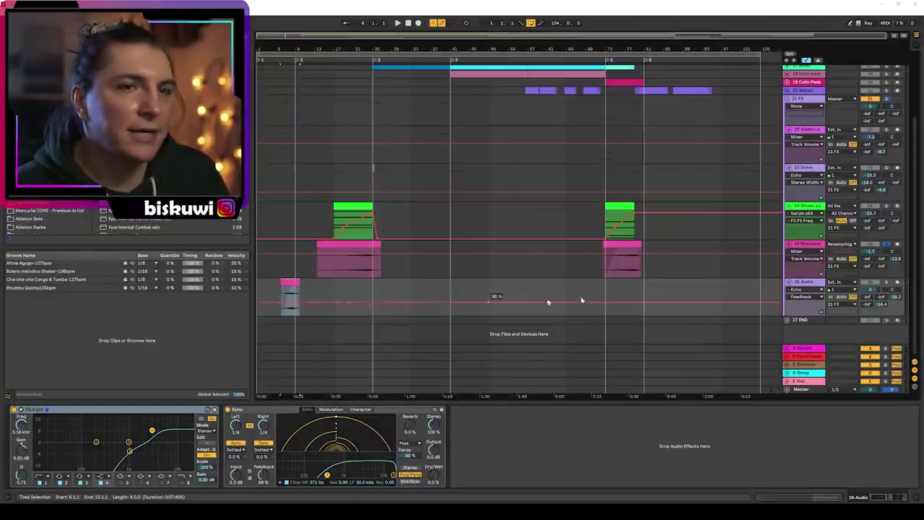
key("space")
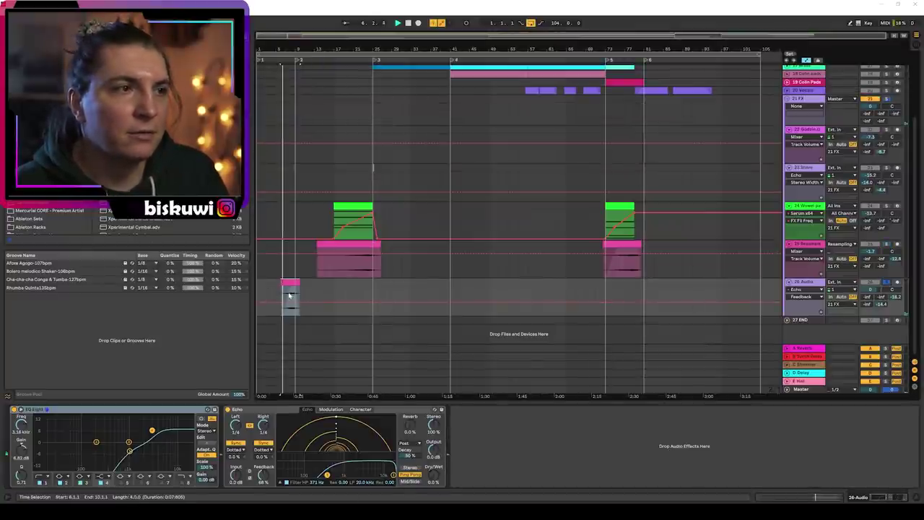
left_click_drag(292, 51, 290, 88)
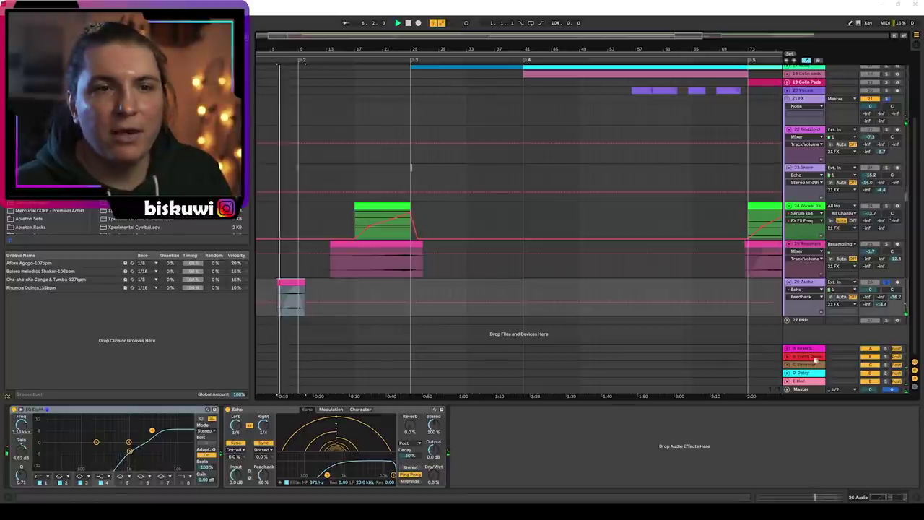
Step: Examine the C Shimmer return's Reverb and unfold the 19 Colin Pads track to check its Shimmer send
left_click(814, 364)
key("ctrl+l")
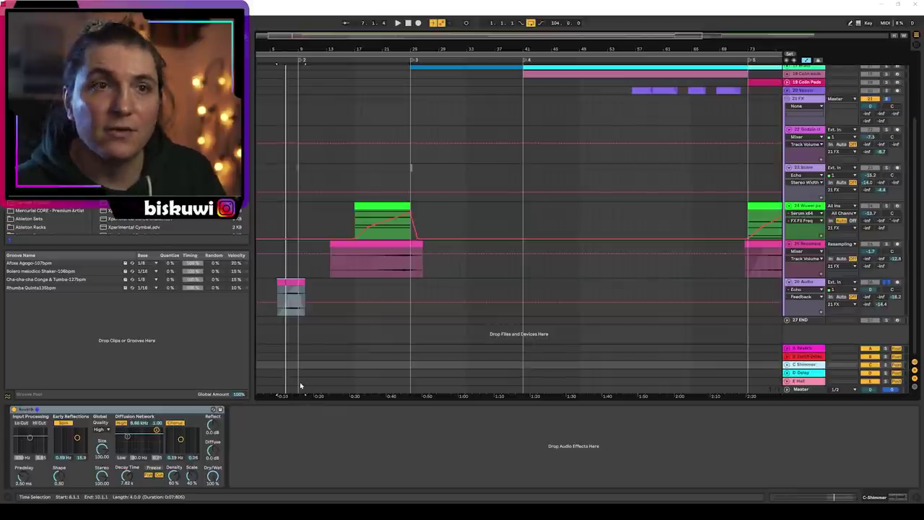
left_click_drag(669, 49, 635, 39)
scroll(625, 279, "up", 3)
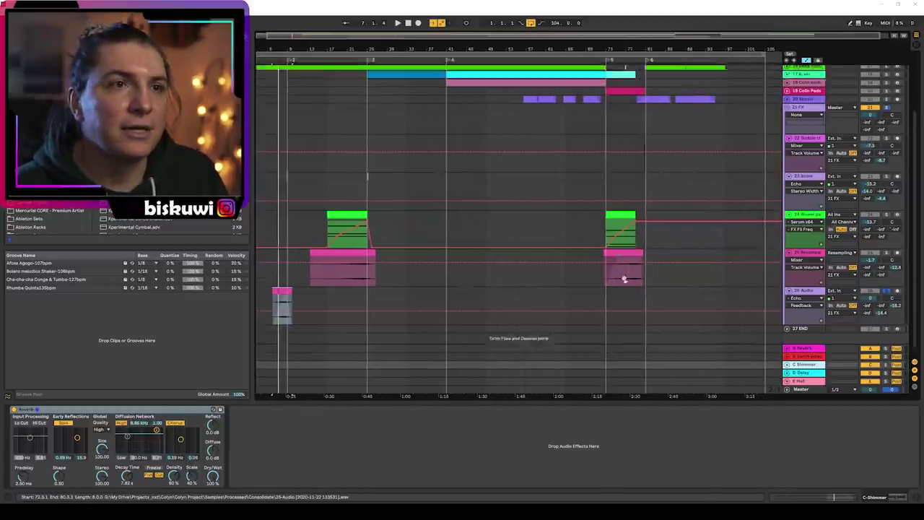
scroll(786, 189, "up", 1)
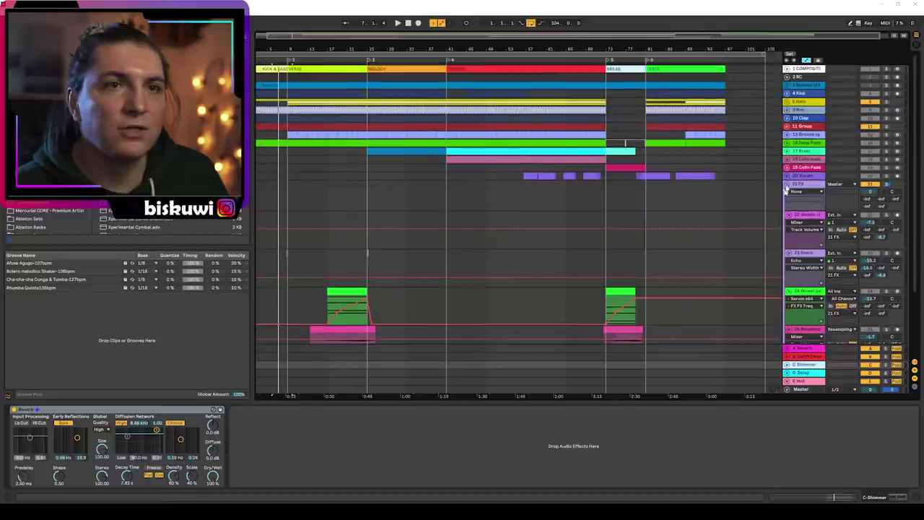
left_click(786, 167)
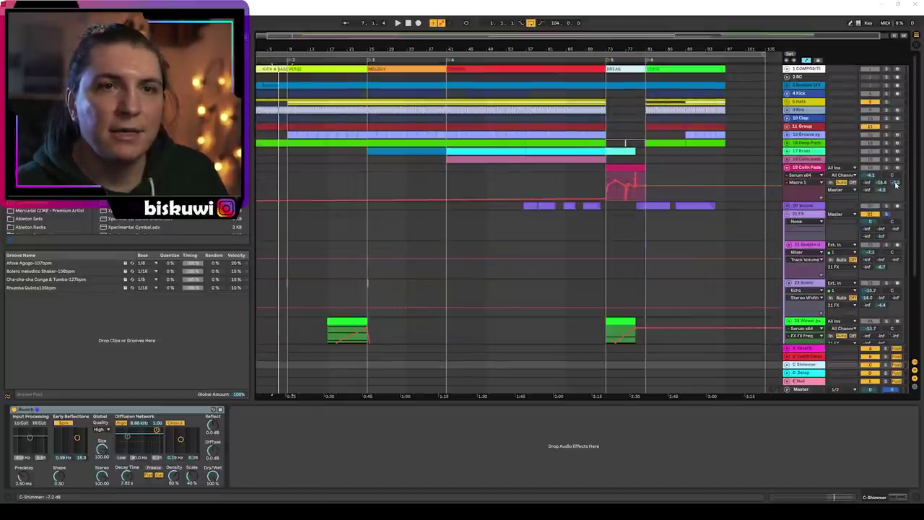
Step: Unfold the 11 Group, show the C-Shimmer send automation on the 12 Bass track, and fold the group again
left_click(787, 126)
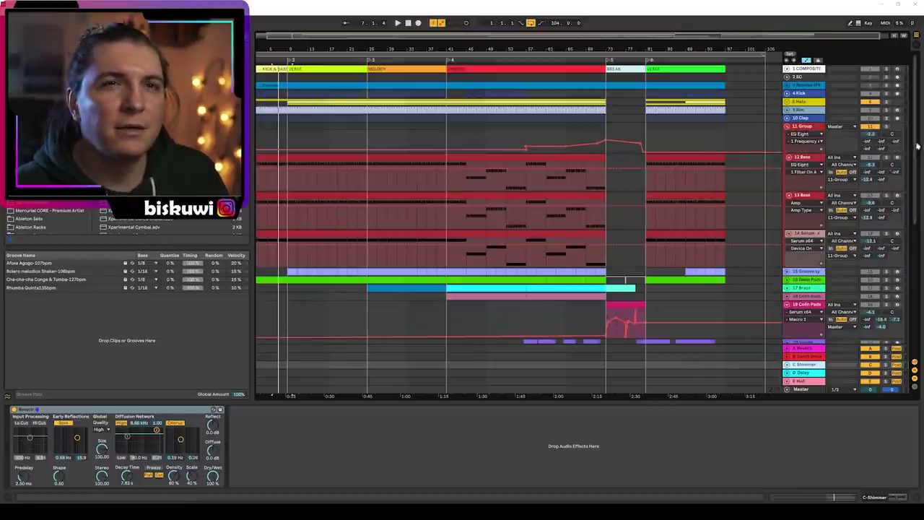
left_click(897, 174)
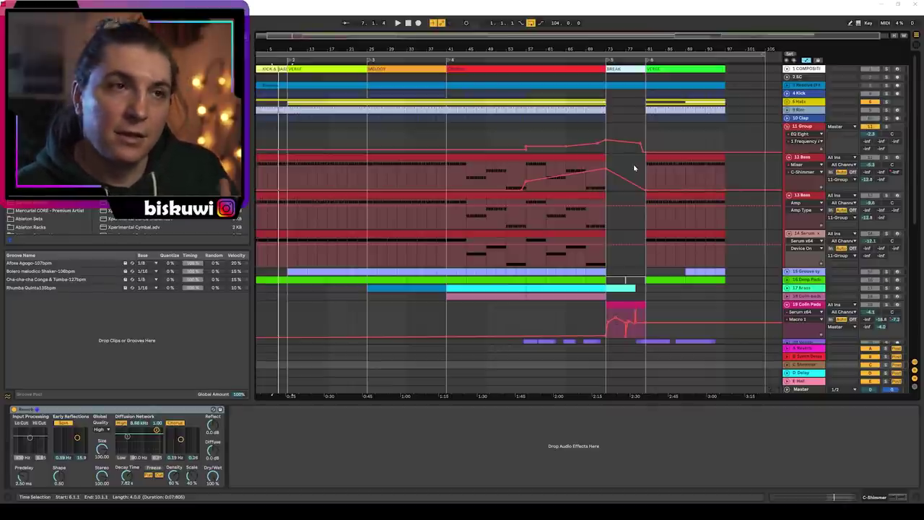
left_click(787, 126)
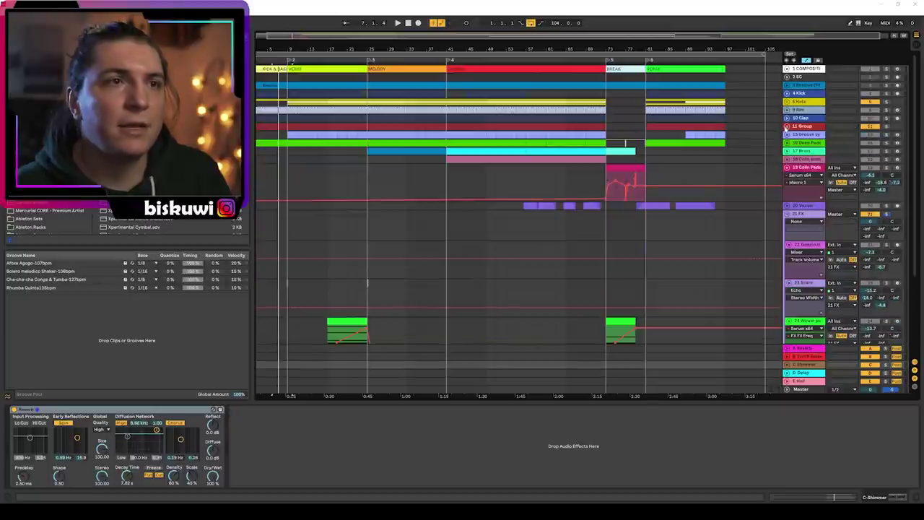
Step: Fold the 21 FX group, examine the E Hall return's device chain, and close its Ozone 9 window
left_click(787, 215)
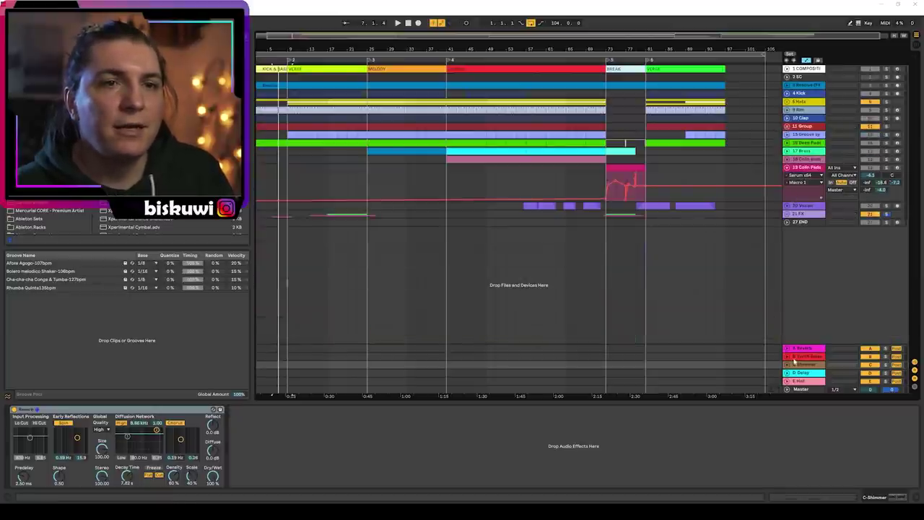
left_click(814, 382)
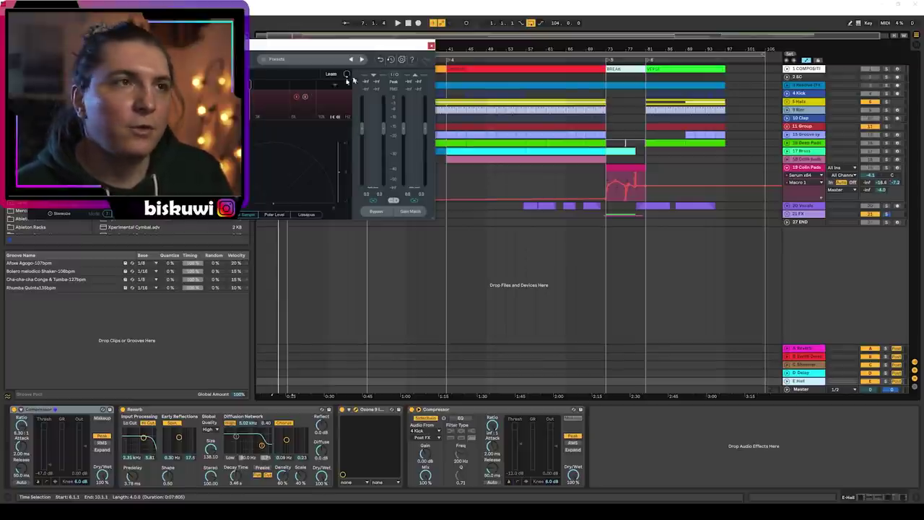
left_click(431, 46)
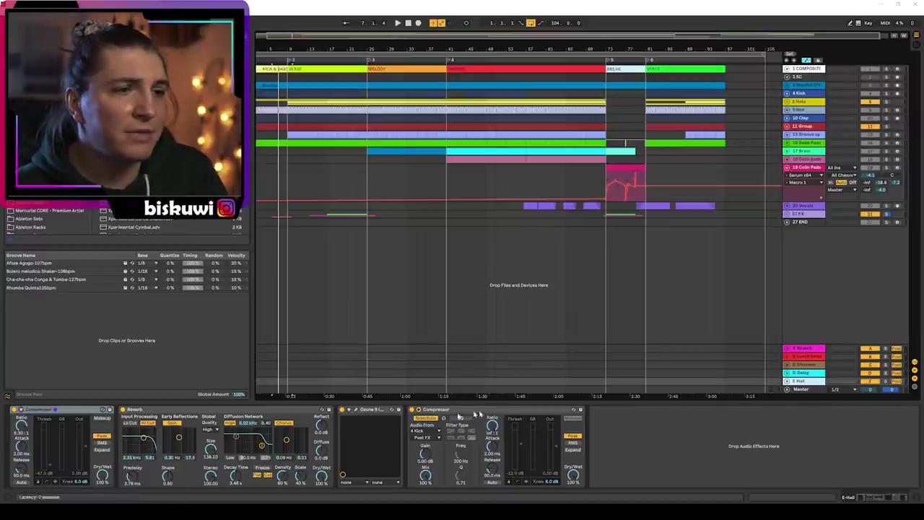
Step: Fold the Colin Pads track, examine the Shimmer and Synth Delay returns' devices, and unfold the 11 Group
left_click(786, 167)
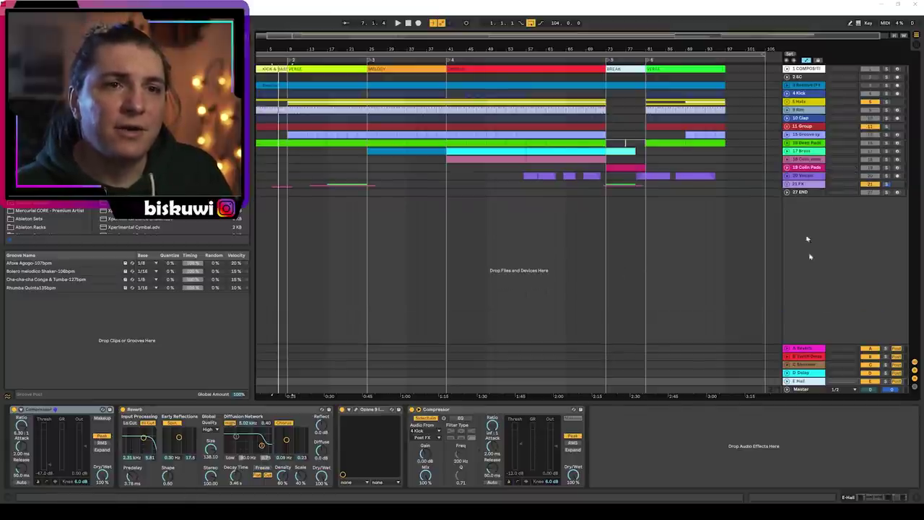
left_click(804, 372)
left_click(814, 365)
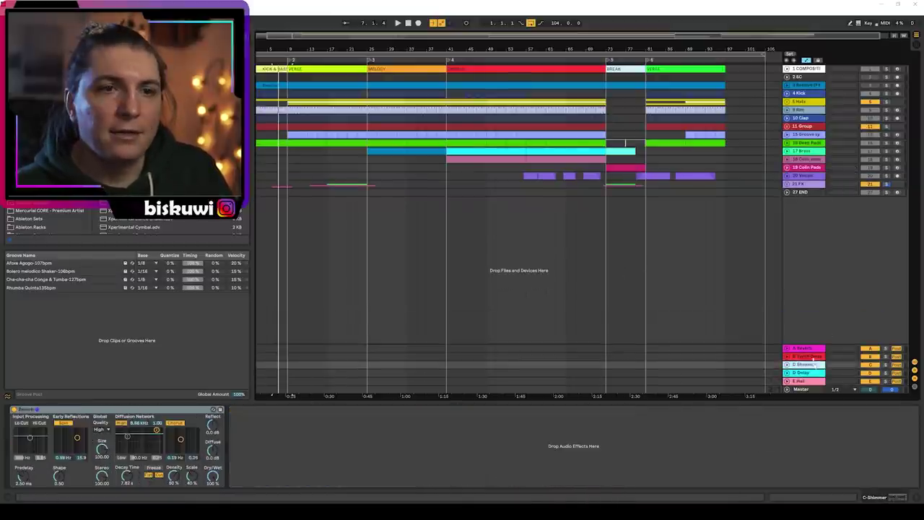
left_click(812, 356)
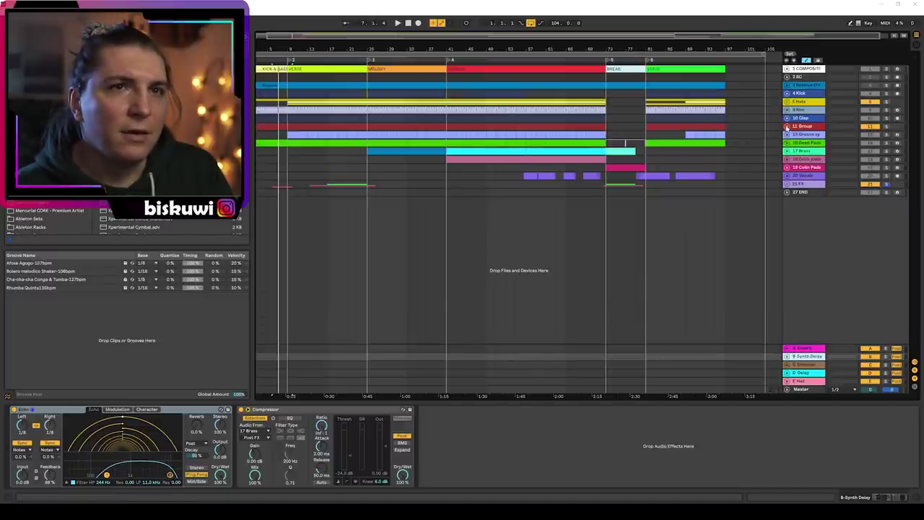
left_click(787, 126)
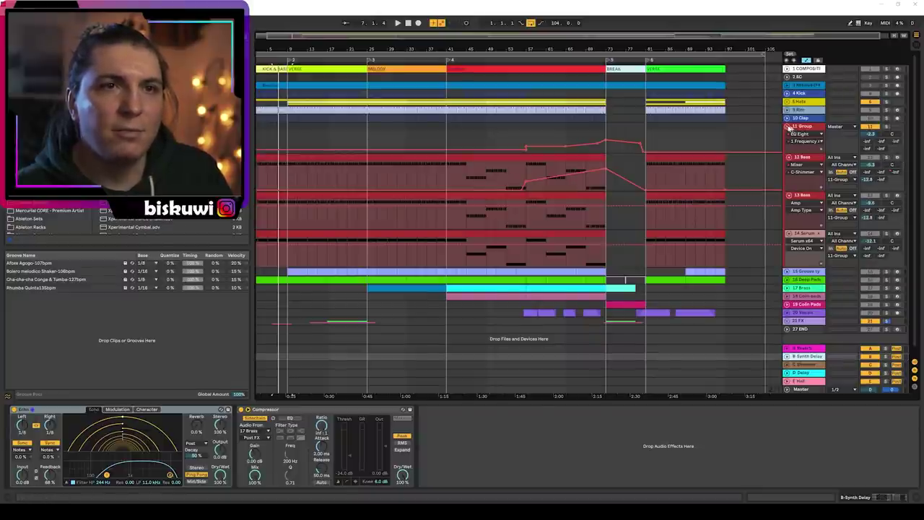
Step: Fold the 11 Group, examine the A Reverb return's Reverb device, and view the arrangement from its start
left_click(787, 126)
left_click(809, 349)
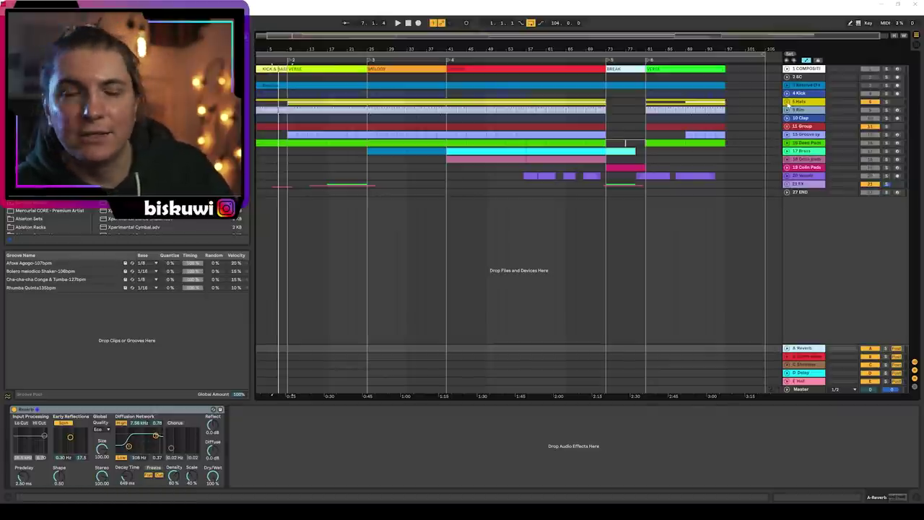
left_click_drag(552, 49, 552, 42)
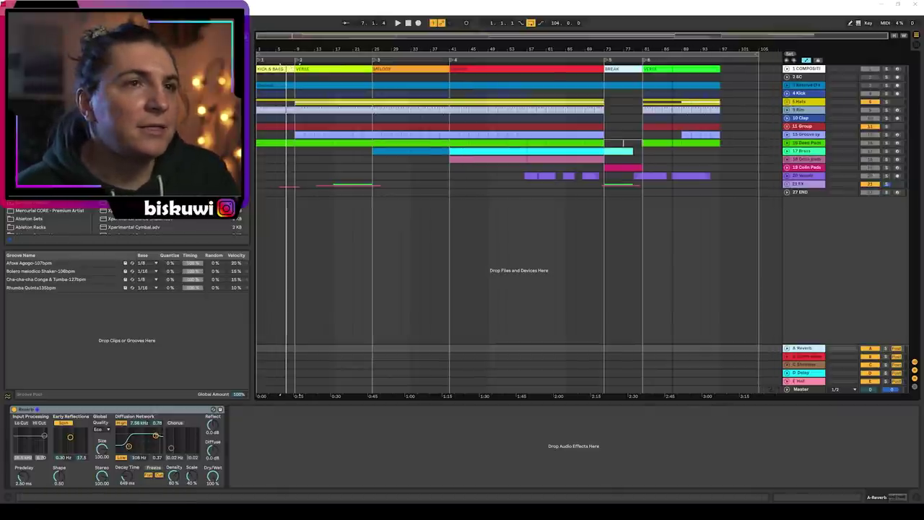
left_click_drag(720, 176, 577, 135)
left_click(720, 186)
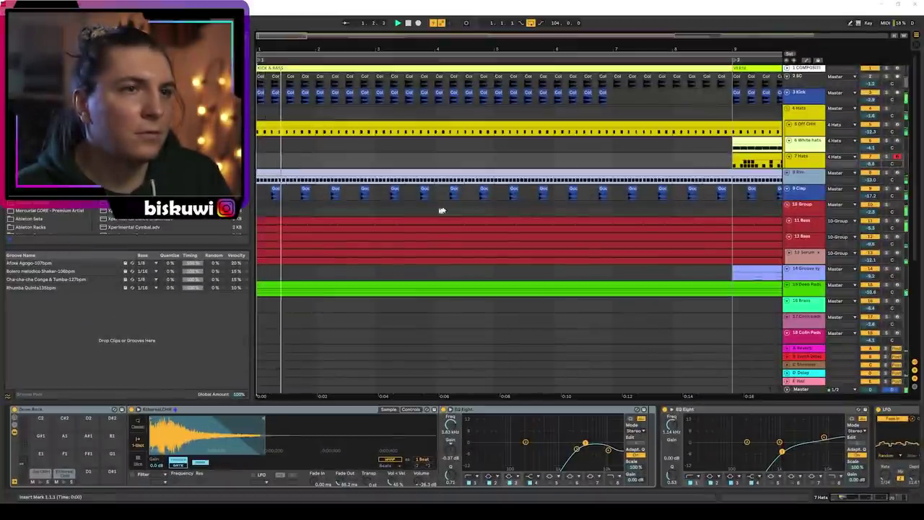
Step: Open the notes of the 15 Deep Pads clip and return to the track's device chain
double_click(406, 287)
left_click(206, 317)
key("shift+Tab")
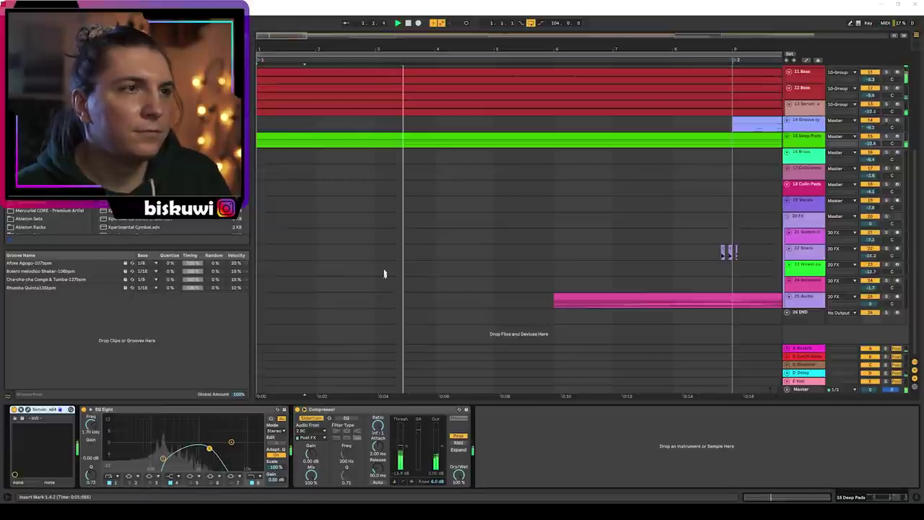
Step: Open the note editor for the 13 Serum bass clip and return to the track's device chain
scroll(385, 274, "up", 2)
double_click(424, 154)
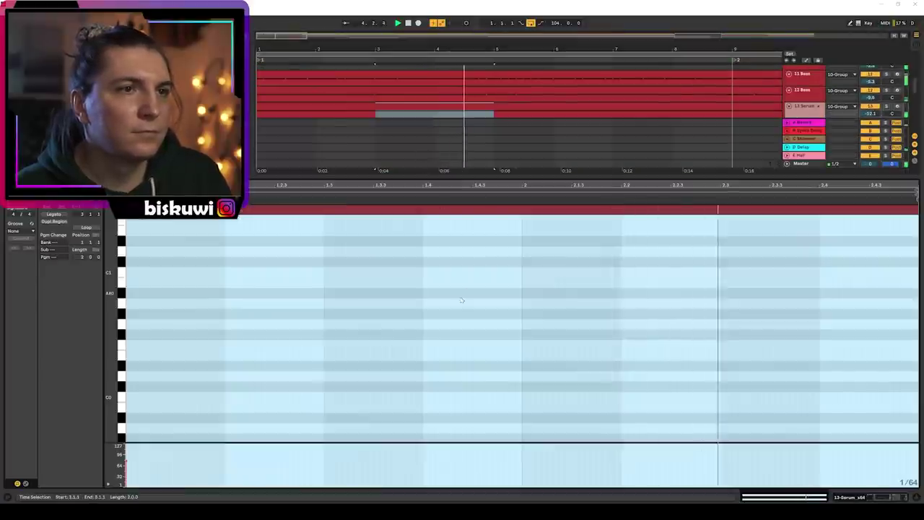
key("shift+Tab")
scroll(509, 268, "up", 5)
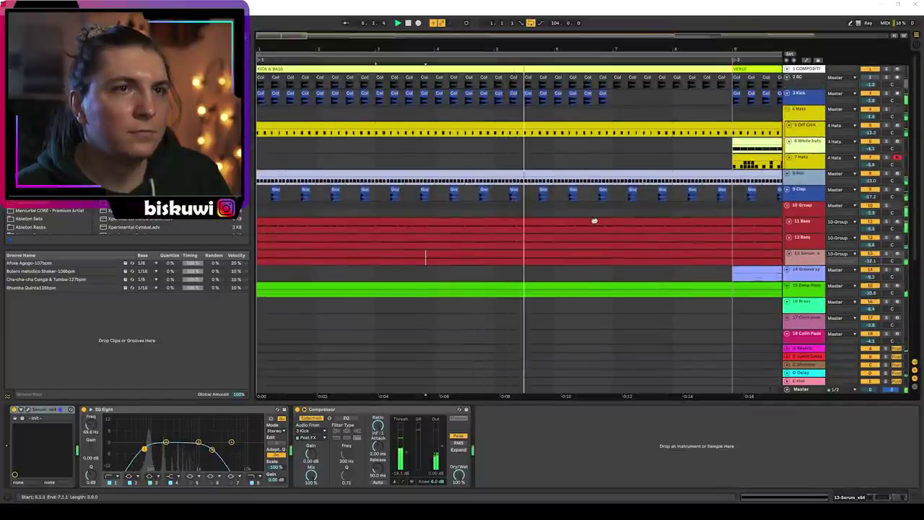
Step: Inspect the 22 Snare track's clips around bar 9 up close and fold the 20 FX group
scroll(633, 225, "down", 3)
left_click_drag(770, 252, 715, 251)
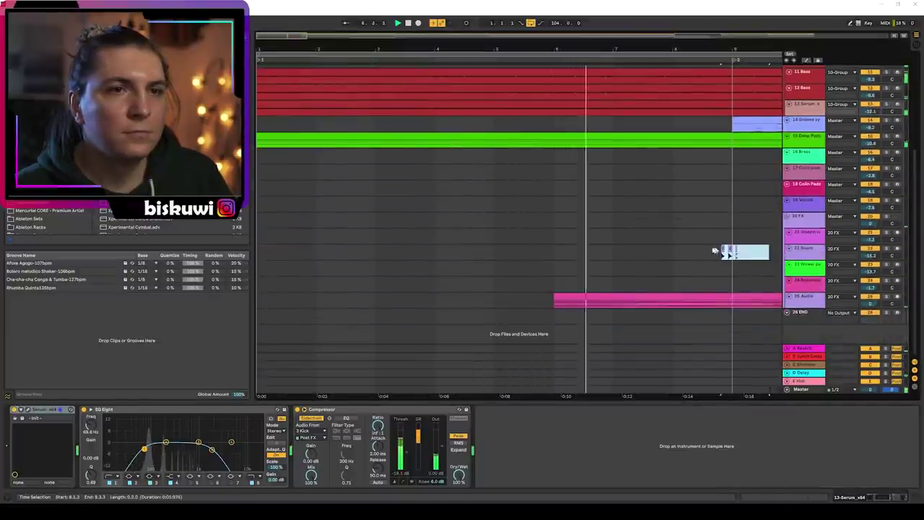
key("z")
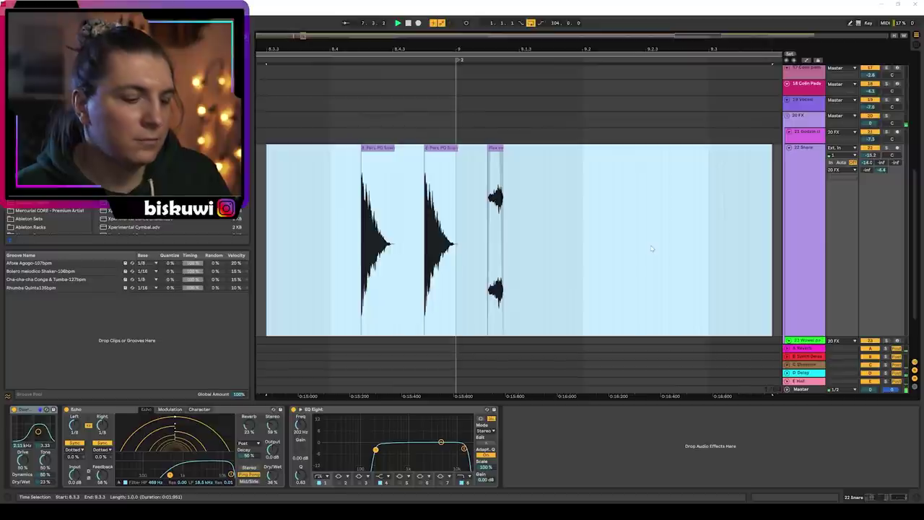
left_click(651, 248)
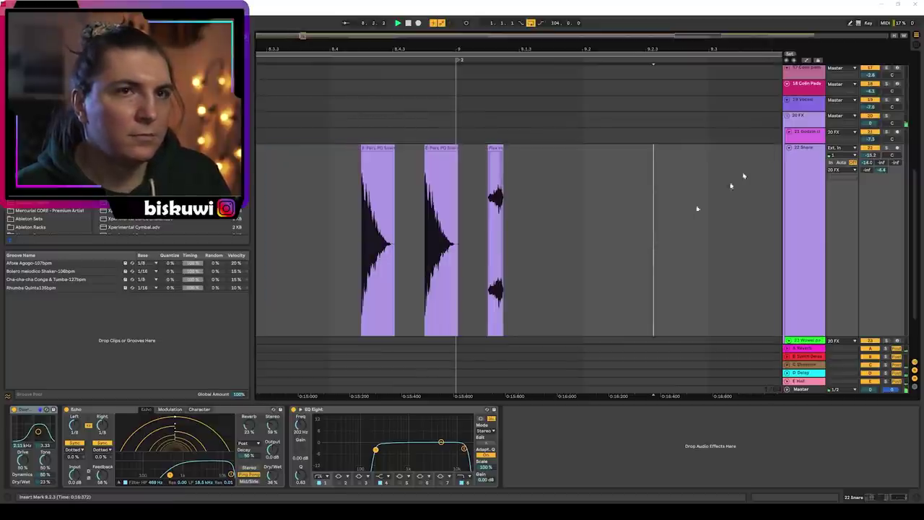
left_click(788, 115)
left_click_drag(640, 50, 460, 7)
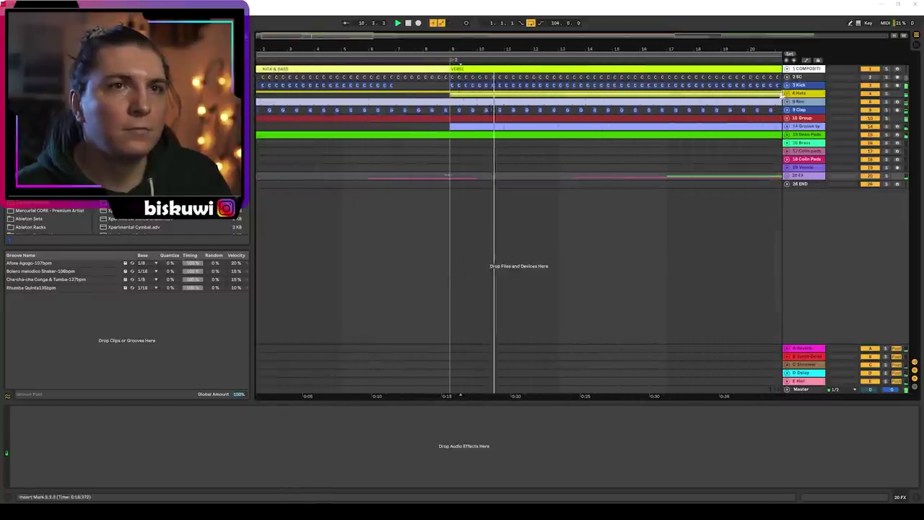
Step: Unfold the 4 Hats group and examine bars 13 to 15 and the devices of the Off CHH, White Hats and Hats tracks
left_click(787, 93)
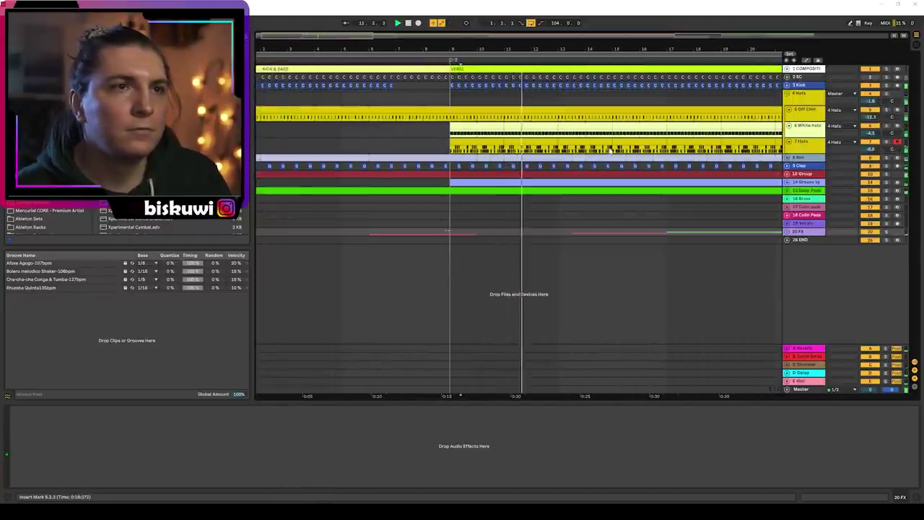
left_click_drag(612, 119, 563, 118)
key("z")
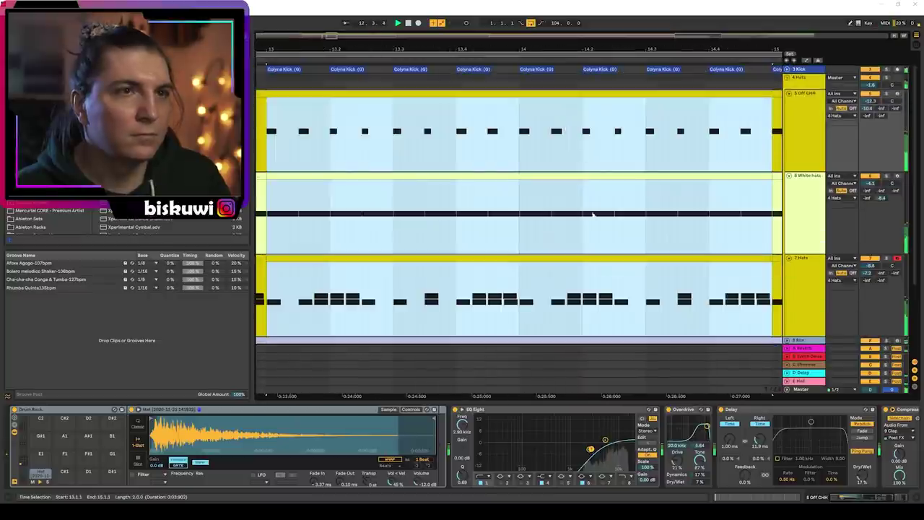
left_click(806, 214)
left_click(799, 134)
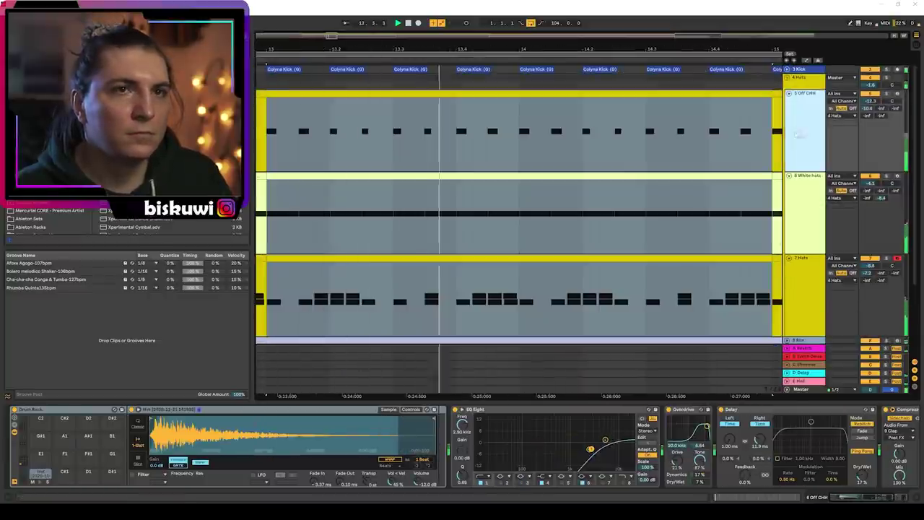
left_click(799, 134)
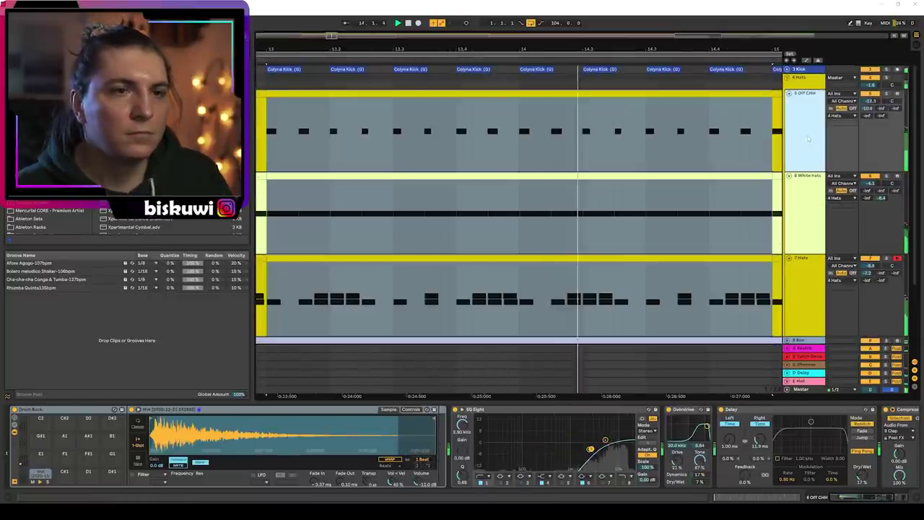
left_click(812, 207)
left_click(809, 286)
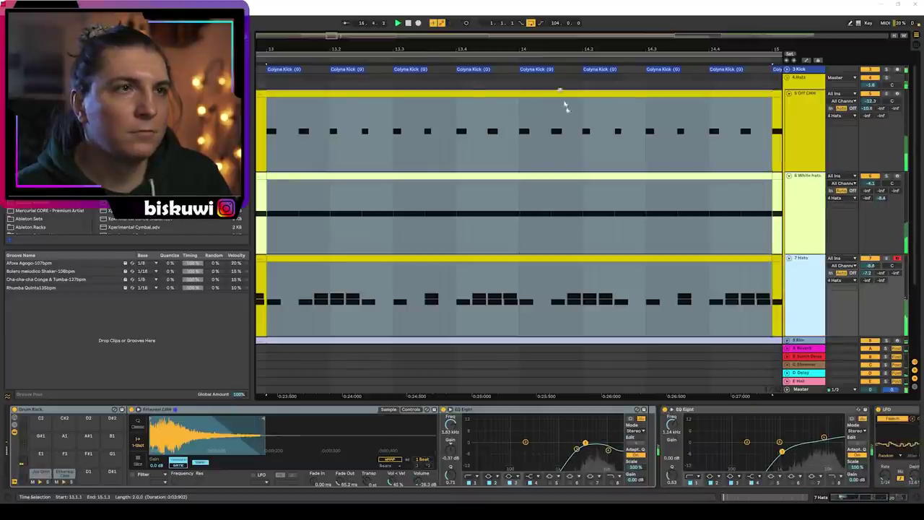
Step: Unfold the 10 Group and show the automation lanes to examine its bass tracks' automation
key("minus")
left_click_drag(568, 49, 534, 11)
scroll(608, 217, "down", 3)
scroll(607, 217, "down", 1)
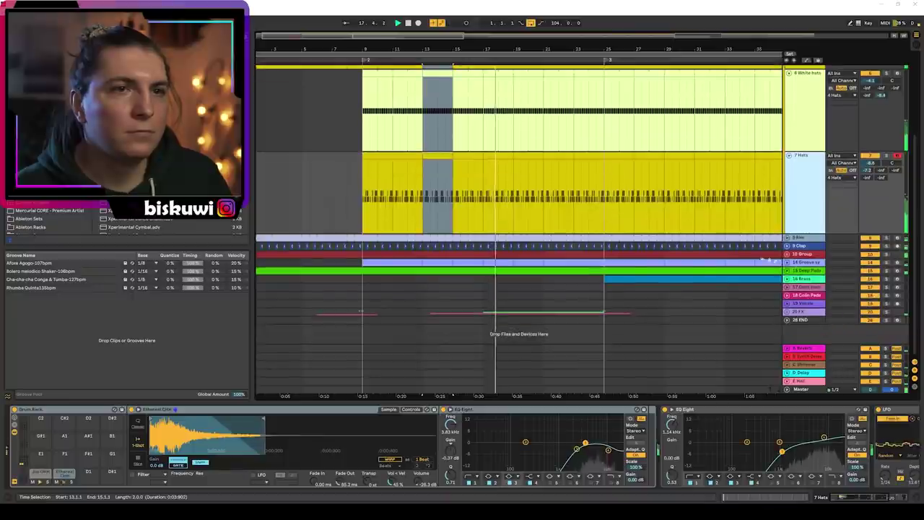
left_click(788, 254)
scroll(717, 293, "down", 3)
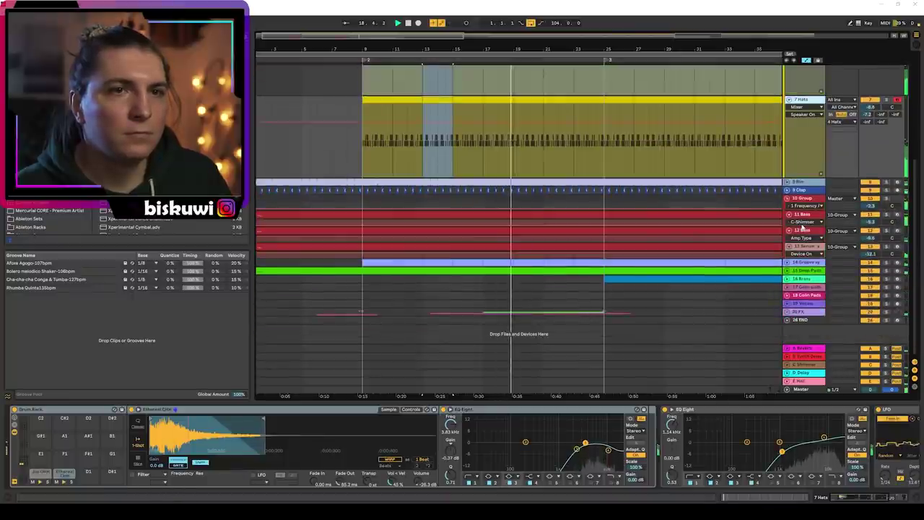
key("a")
left_click(806, 205)
left_click(807, 251)
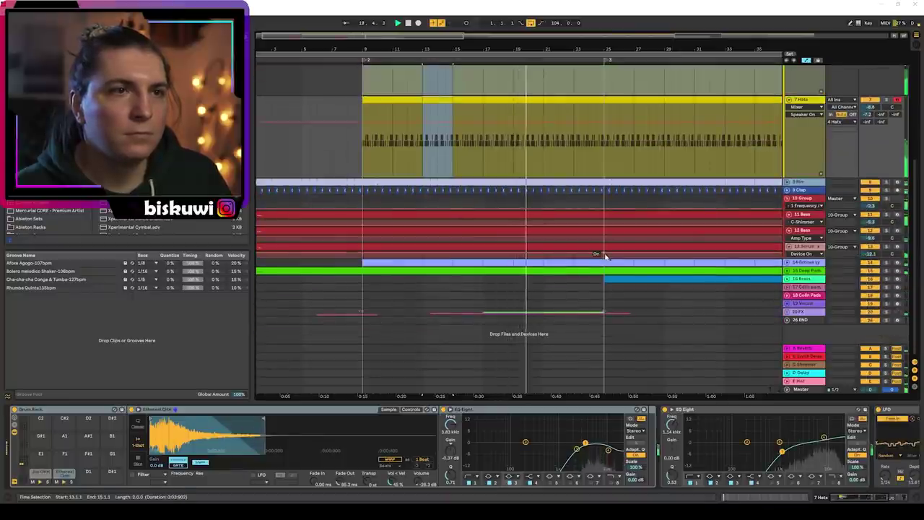
Step: Inspect the 24 Resample FX clip and show the Reverb Dry/Wet automation on the green track 23
scroll(648, 309, "down", 8)
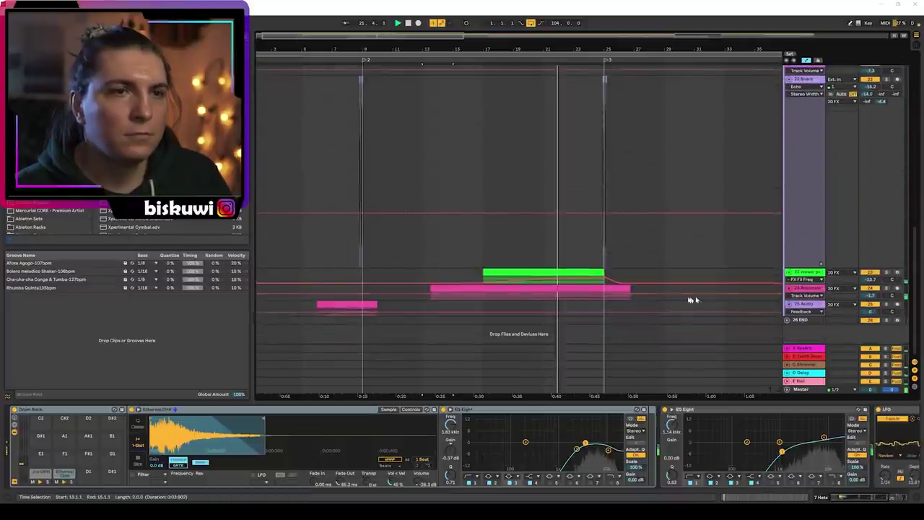
left_click_drag(614, 291, 430, 274)
key("z")
left_click(743, 276)
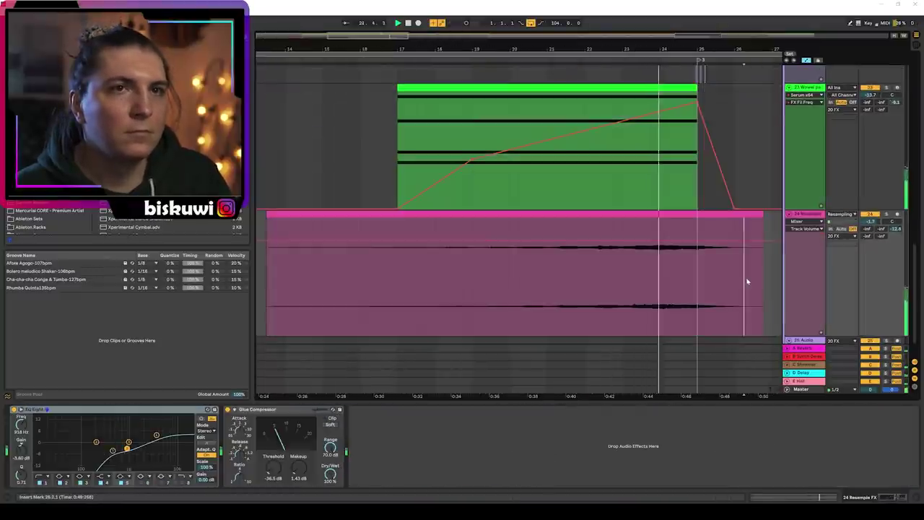
left_click(812, 96)
left_click(799, 120)
key("x")
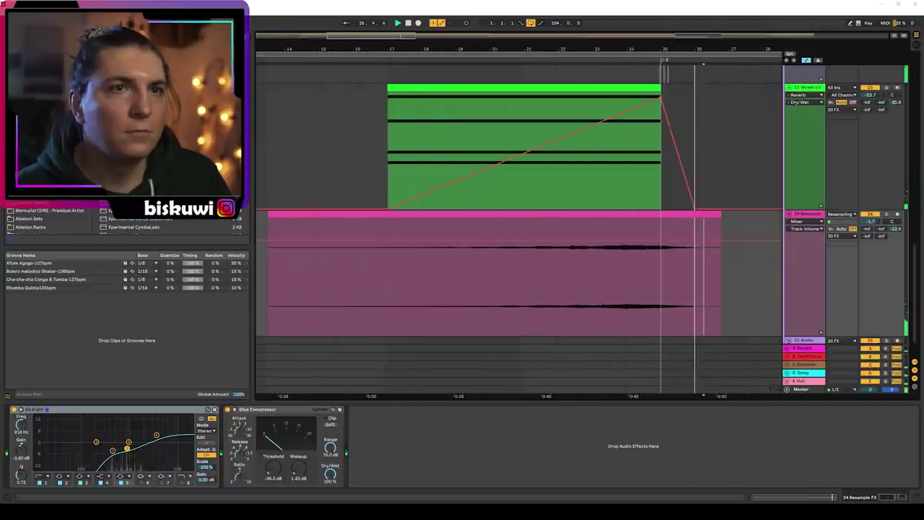
Step: Collapse all tracks, fold the 20 FX group, and view the arrangement from the intro through the chorus
left_click(789, 87, "alt")
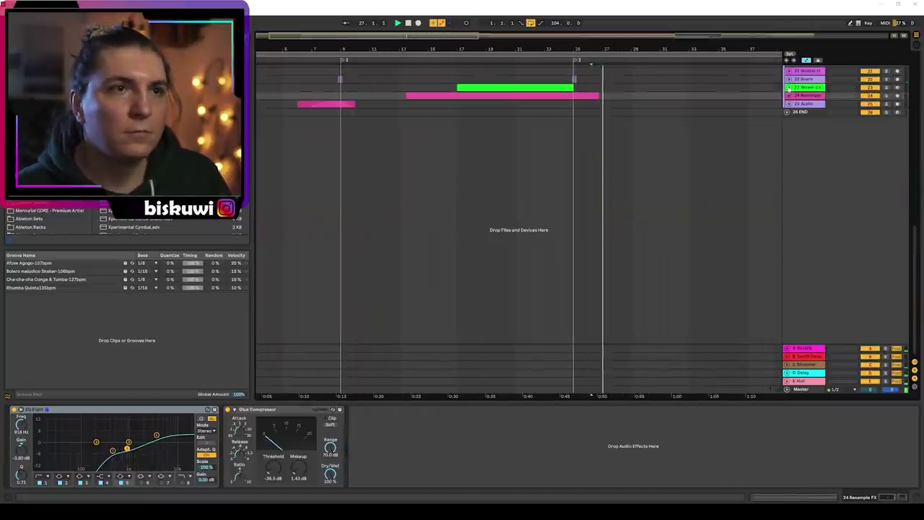
scroll(797, 124, "up", 3)
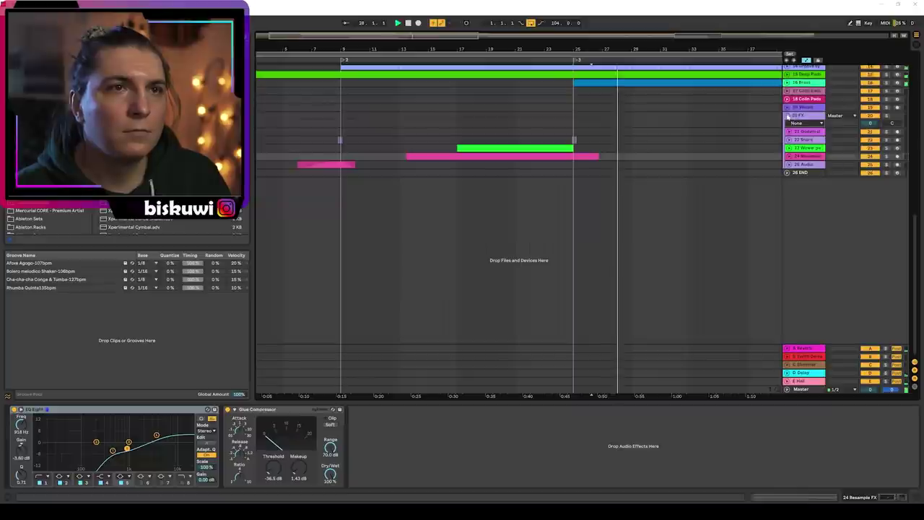
left_click(788, 116)
left_click_drag(603, 47, 521, 31)
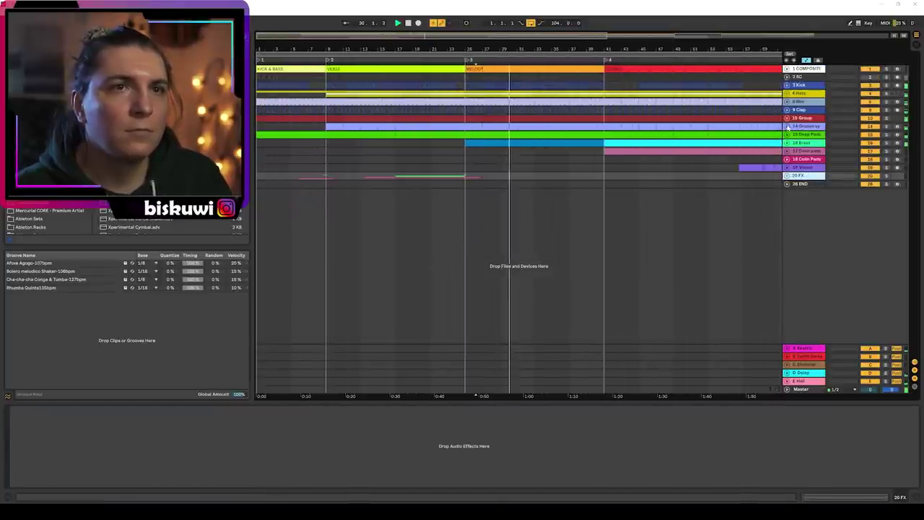
Step: Unfold the 14 Groove synth track, examine a clip's notes, and return to its device chain
left_click(787, 127)
double_click(520, 127)
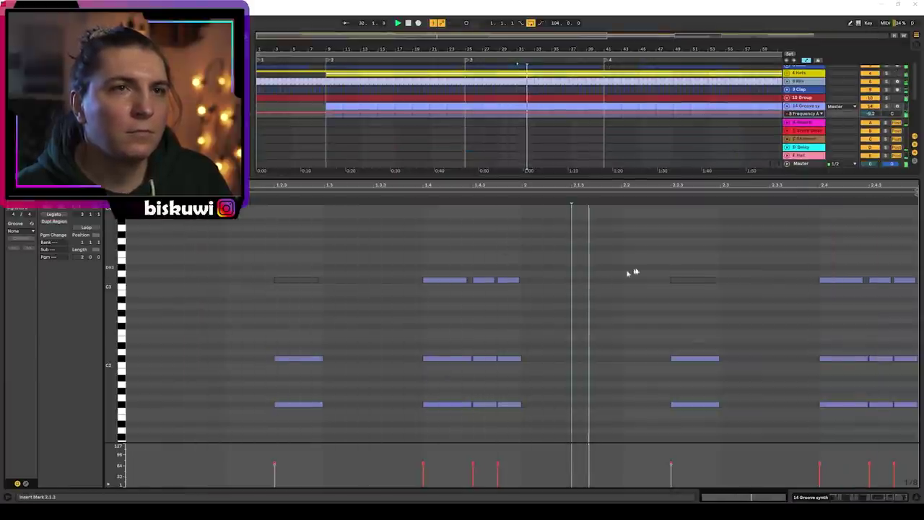
key("shift+Tab")
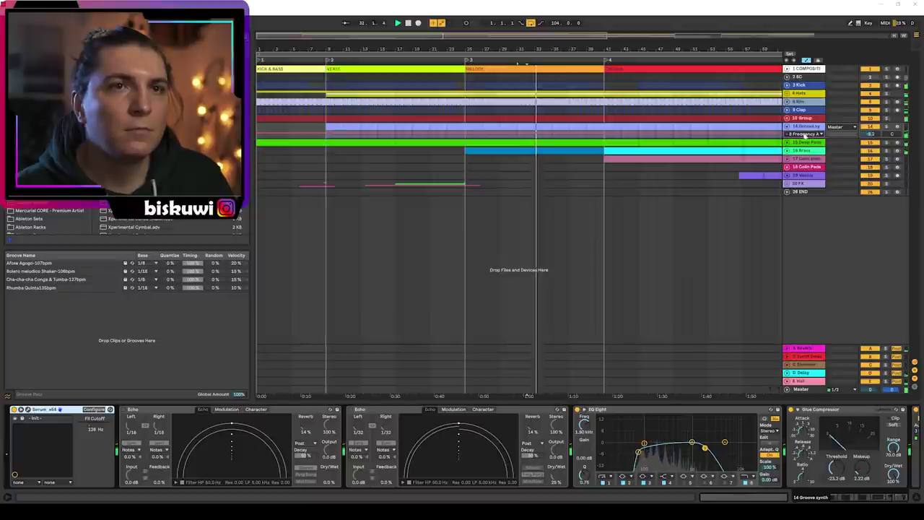
Step: Unfold the 16 Brass track, examine its melody clip's notes, and return to its device chain
left_click(781, 152)
double_click(553, 148)
left_click_drag(115, 319, 122, 318)
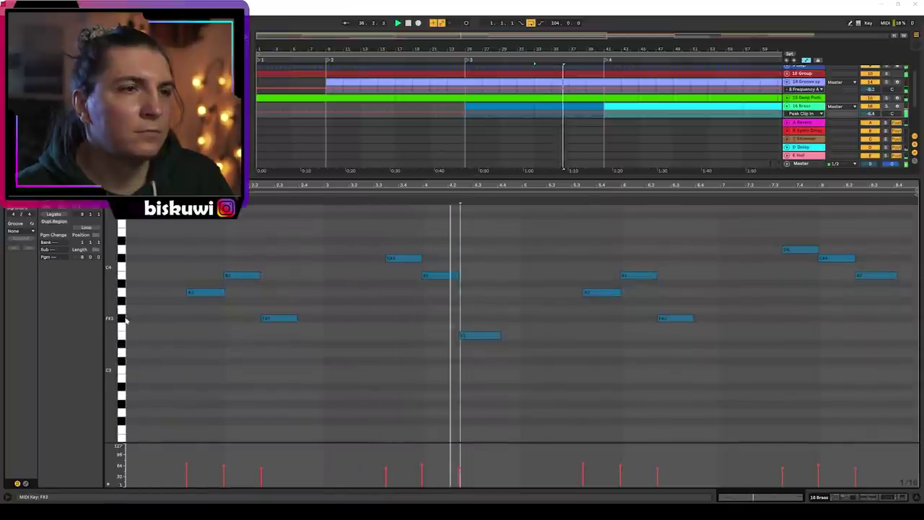
left_click(553, 279)
key("shift+Tab")
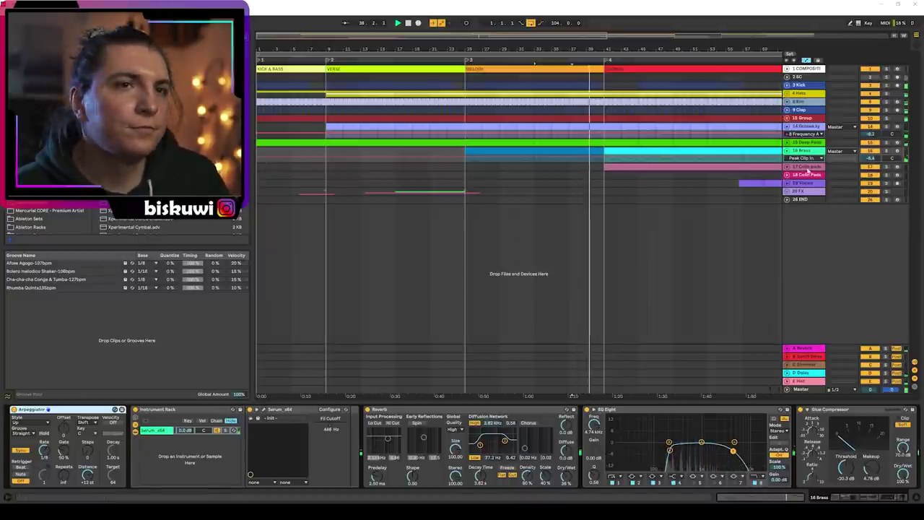
Step: Unfold the 17 Colin pads track, examine its chorus clip's chords, and return to its device chain
left_click(788, 167)
double_click(611, 167)
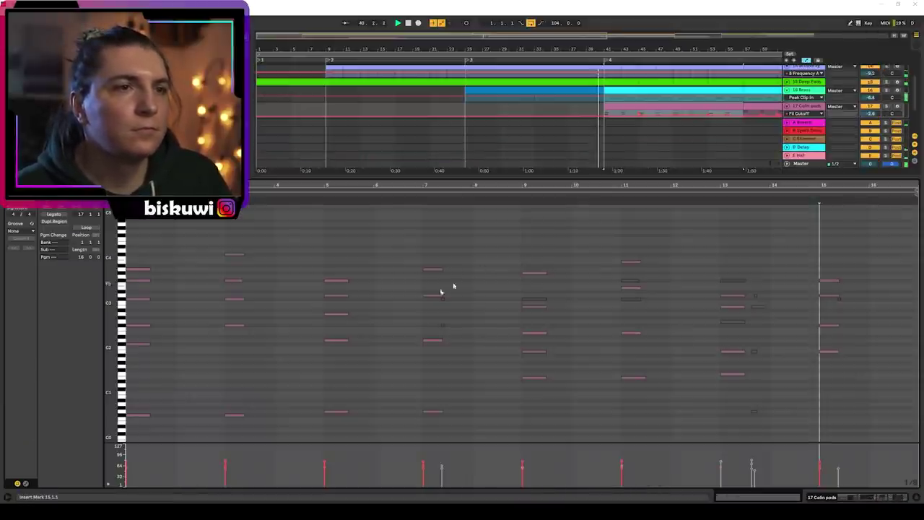
left_click(397, 311)
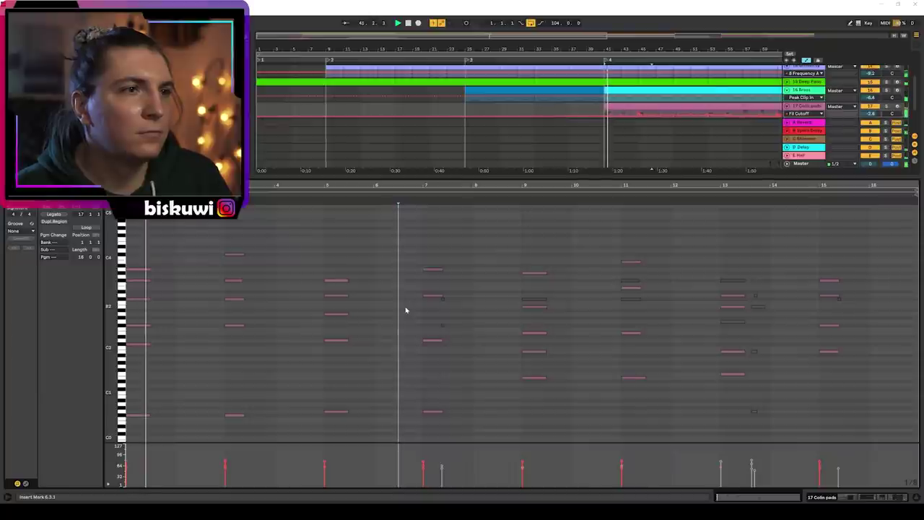
left_click(313, 345)
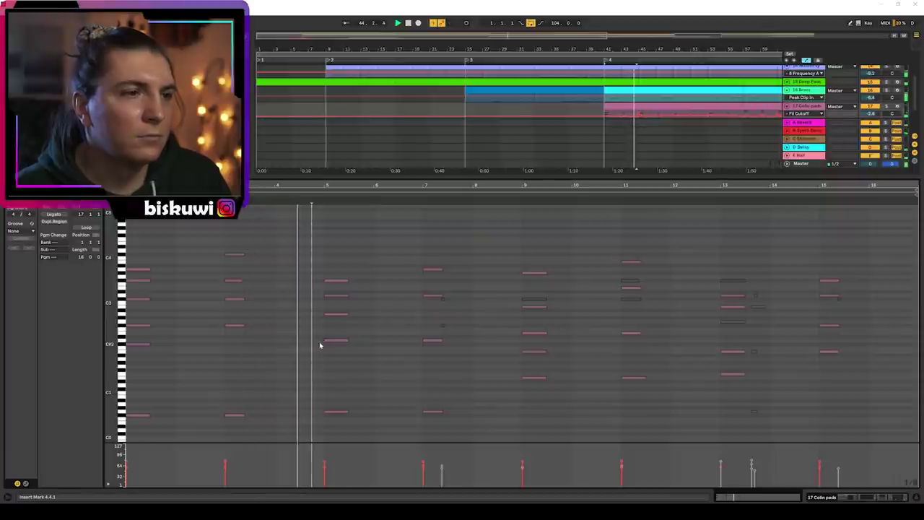
key("shift+Tab")
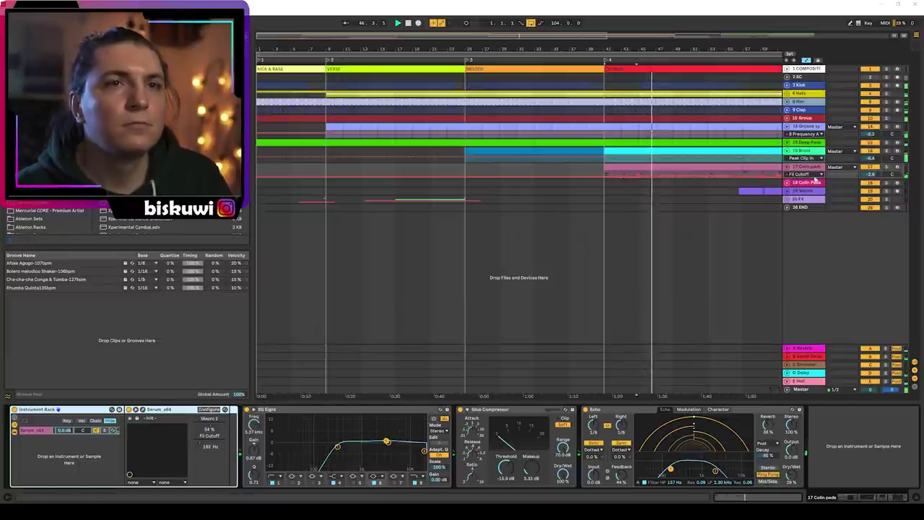
Step: Enlarge the 17 Colin pads track and examine its Fil Cutoff automation over the first 16 bars of the chorus
left_click_drag(801, 178, 800, 274)
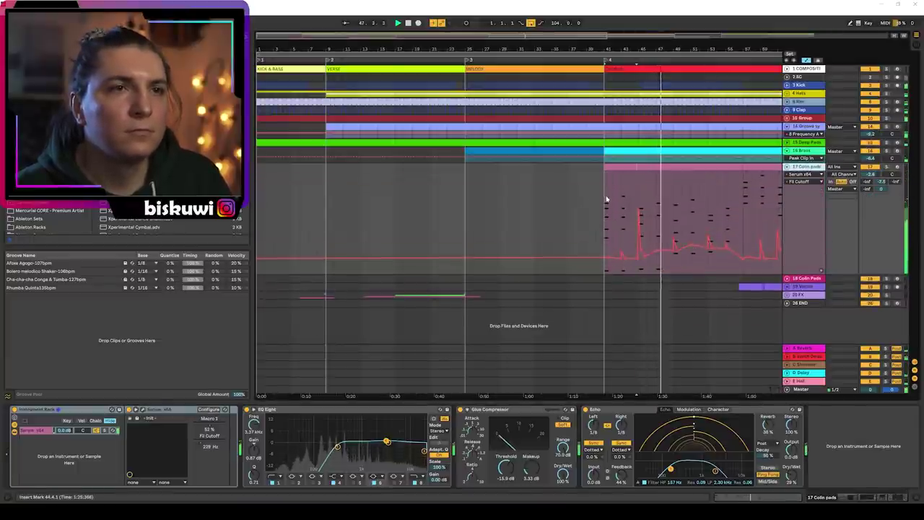
left_click_drag(605, 200, 746, 175)
key("z")
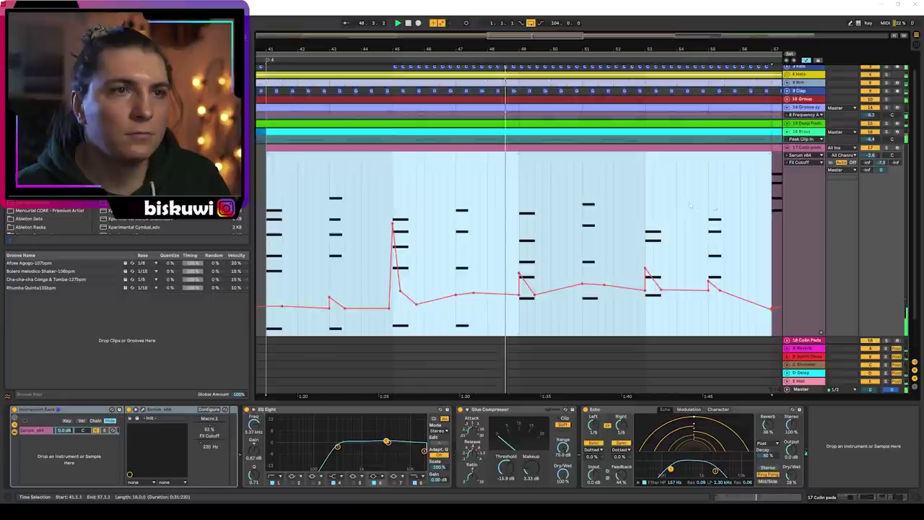
Step: Show the Serum Macro 1 automation on the 17 Colin pads track and inspect its repeating curve through the chorus
left_click(805, 162)
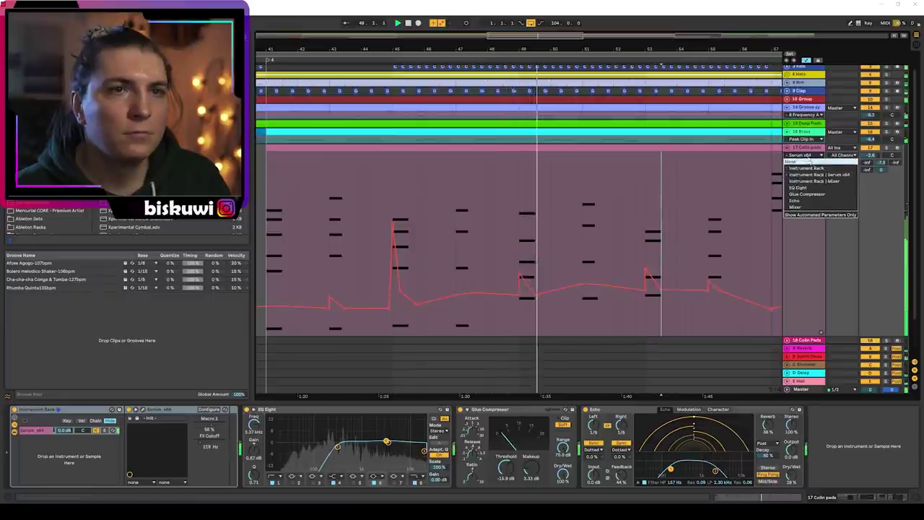
left_click(798, 175)
left_click_drag(571, 49, 571, 22)
scroll(623, 199, "down", 3)
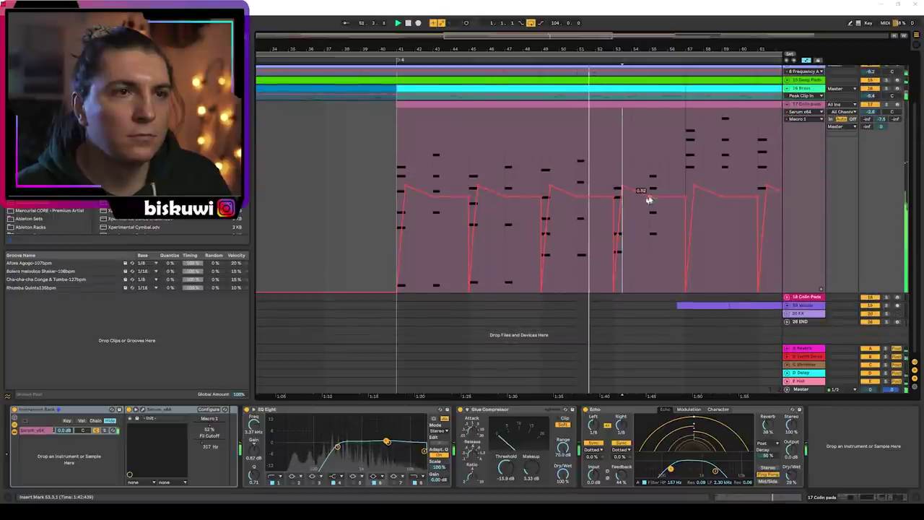
left_click_drag(641, 49, 604, 50)
scroll(601, 199, "down", 1)
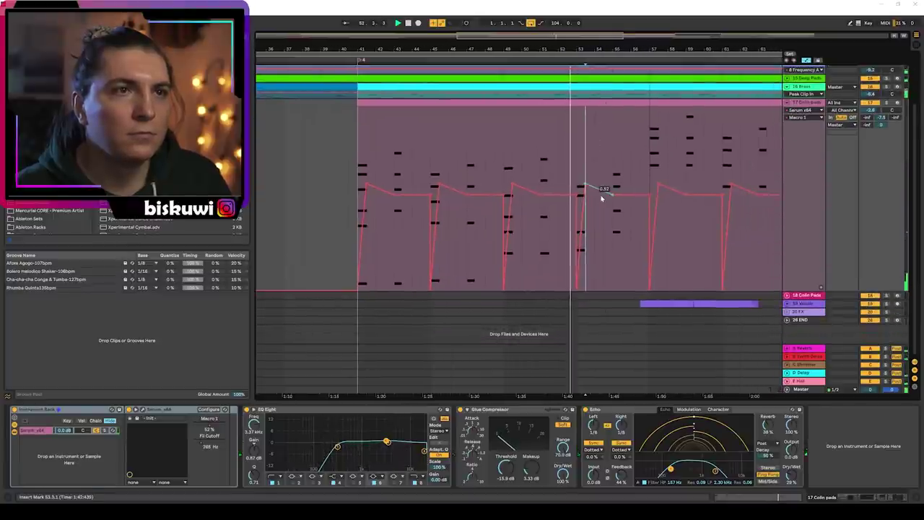
left_click_drag(660, 51, 531, 49)
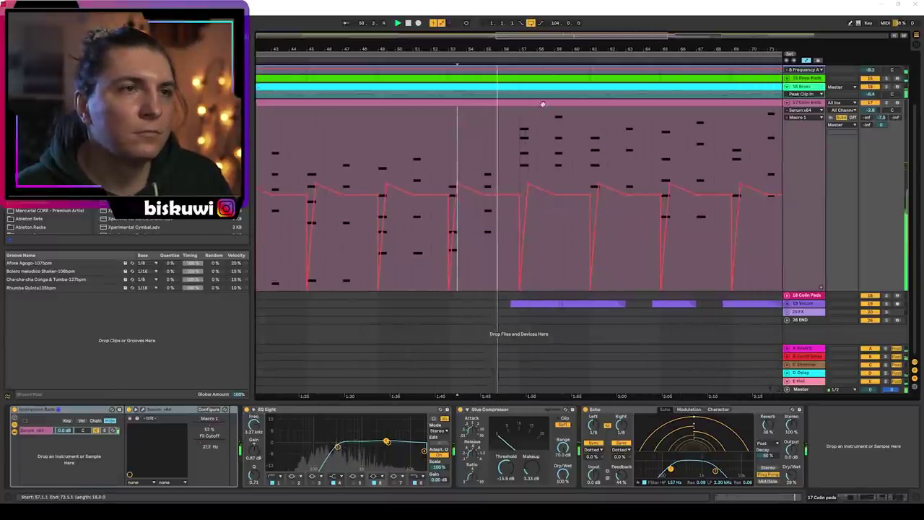
Step: Examine the chord notes in the 17 Colin pads clip starting at bar 57 and return to the device chain
double_click(542, 105)
left_click_drag(110, 324, 155, 330)
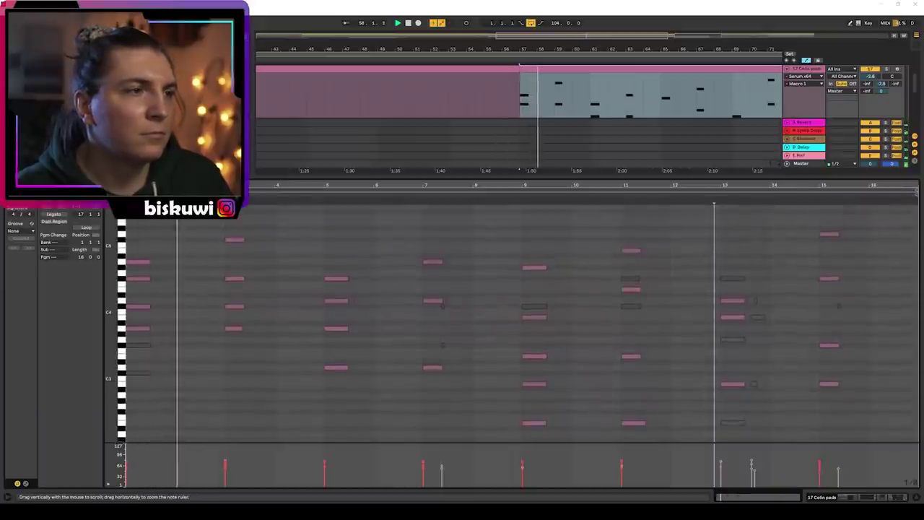
left_click(263, 373)
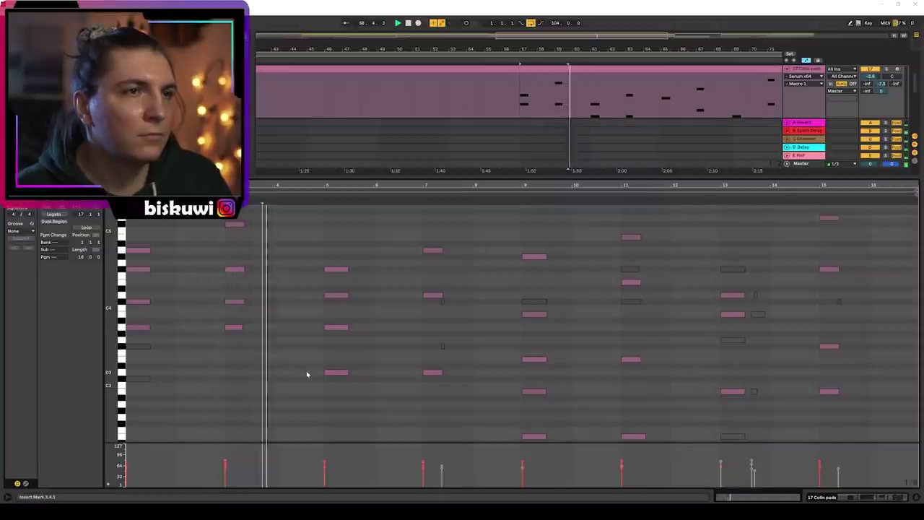
key("shift+Tab")
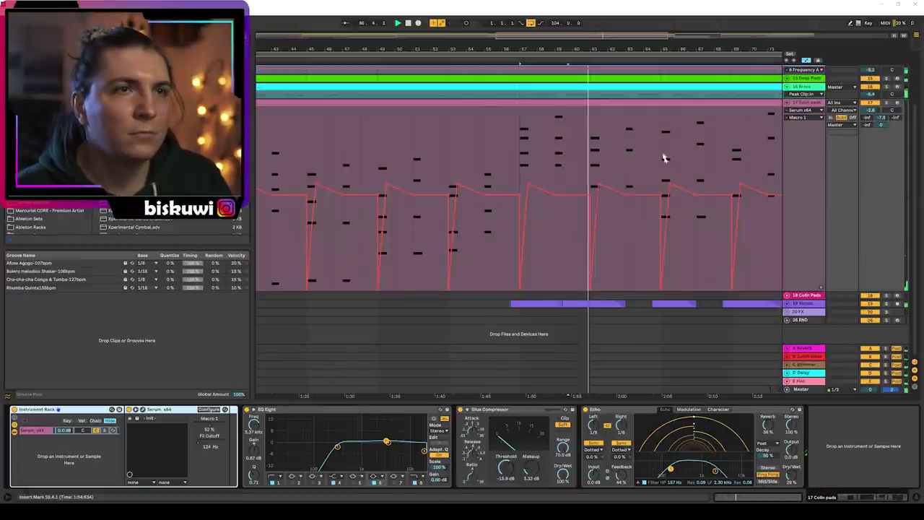
Step: Examine the notes of the 16 Brass clip in the second half of the chorus and return to its device chain
scroll(664, 158, "up", 2)
double_click(623, 129)
left_click(397, 335)
left_click_drag(114, 323, 130, 322)
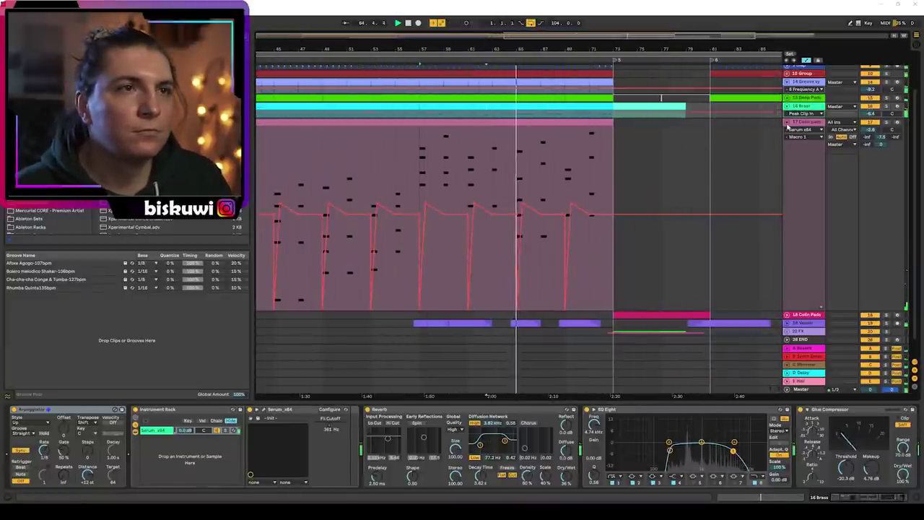
Step: Select the 15 Deep Pads clip at bar 65, then unfold 10 Group and enlarge its EQ Eight frequency automation
scroll(778, 190, "up", 3)
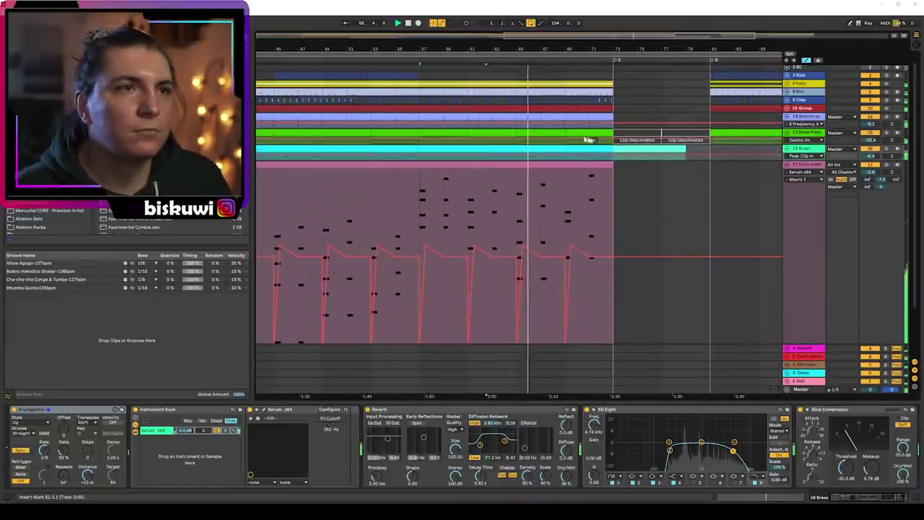
double_click(554, 133)
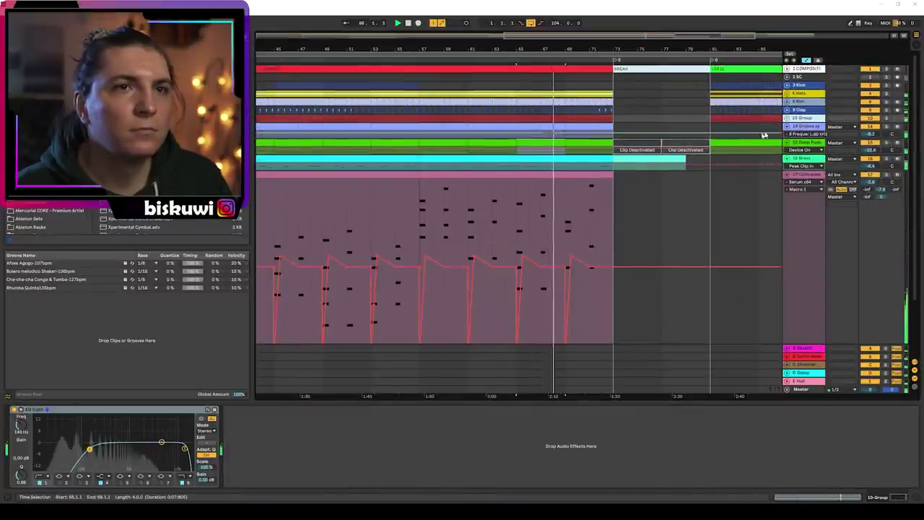
left_click(787, 118)
left_click_drag(801, 130, 800, 226)
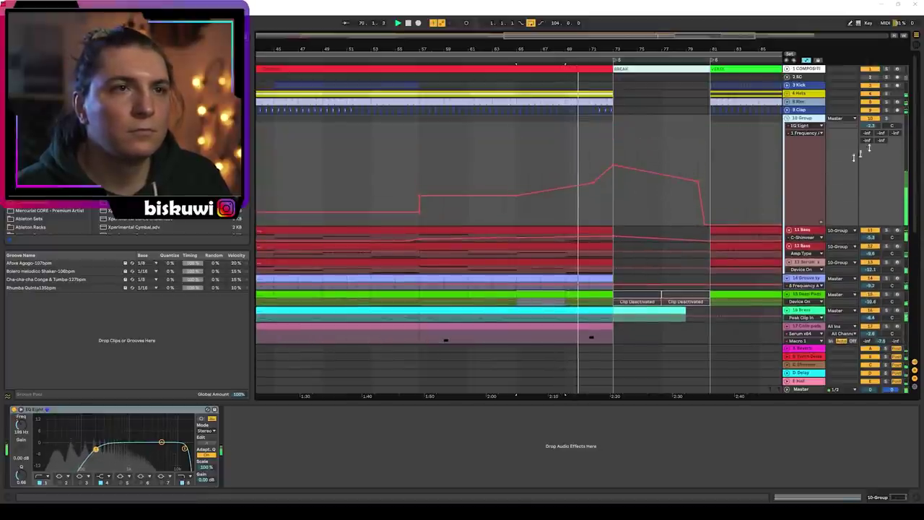
Step: Examine the 16 Brass clip's melody notes in the break and return to its device chain
scroll(691, 220, "down", 3)
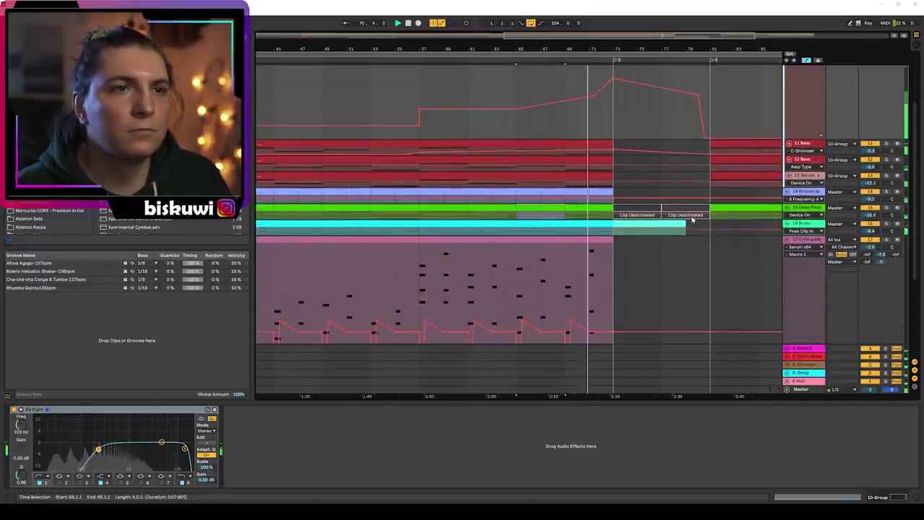
double_click(637, 223)
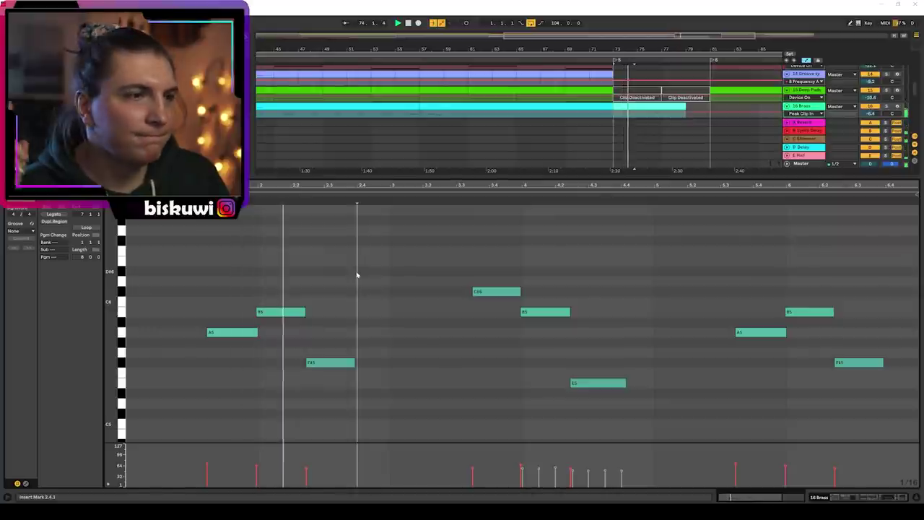
key("shift+Tab")
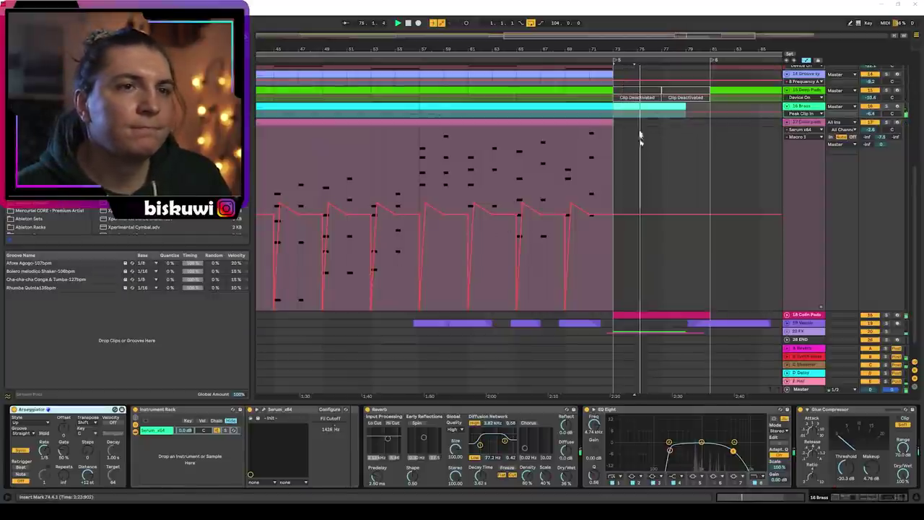
Step: Examine the chords in the 18 Colin Pads break clip and return to its device chain
scroll(671, 274, "down", 1)
double_click(658, 296)
left_click(610, 320)
left_click(647, 326)
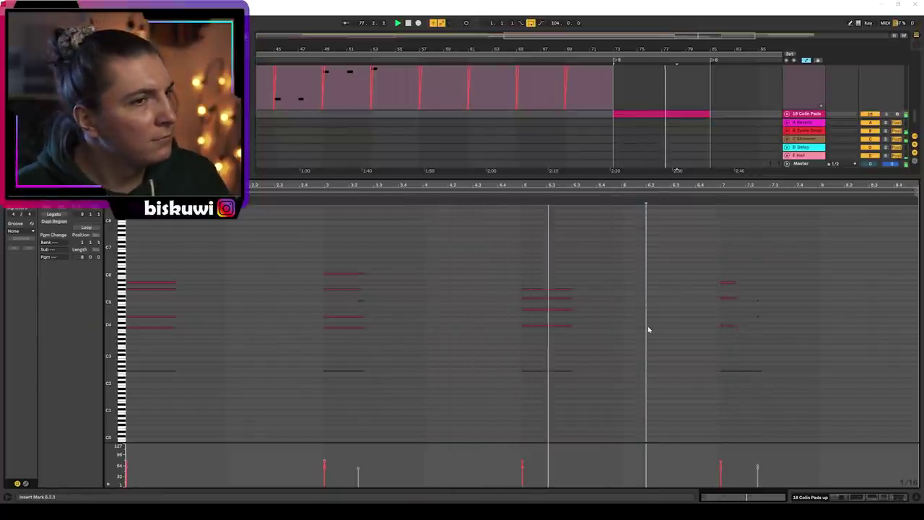
key("shift+Tab")
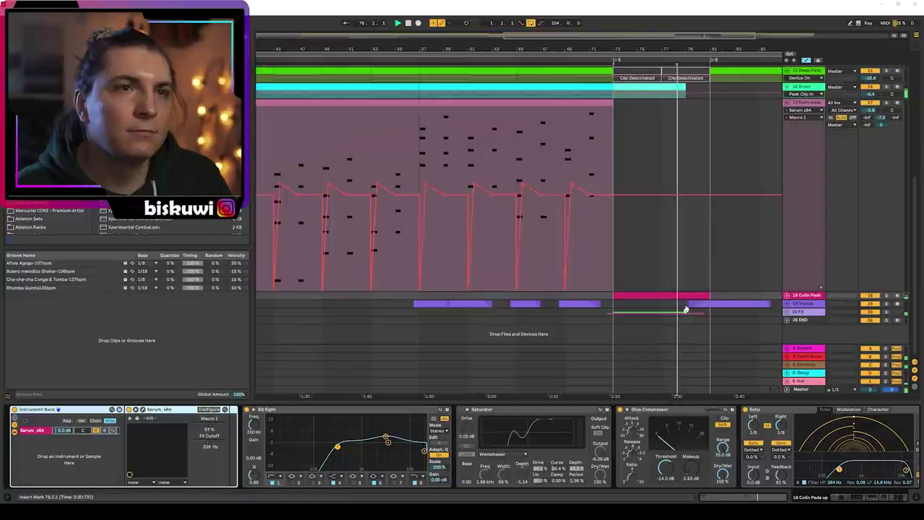
Step: Unfold and enlarge the 18 Colin Pads track to inspect its Macro 1 automation over the break
left_click(786, 296)
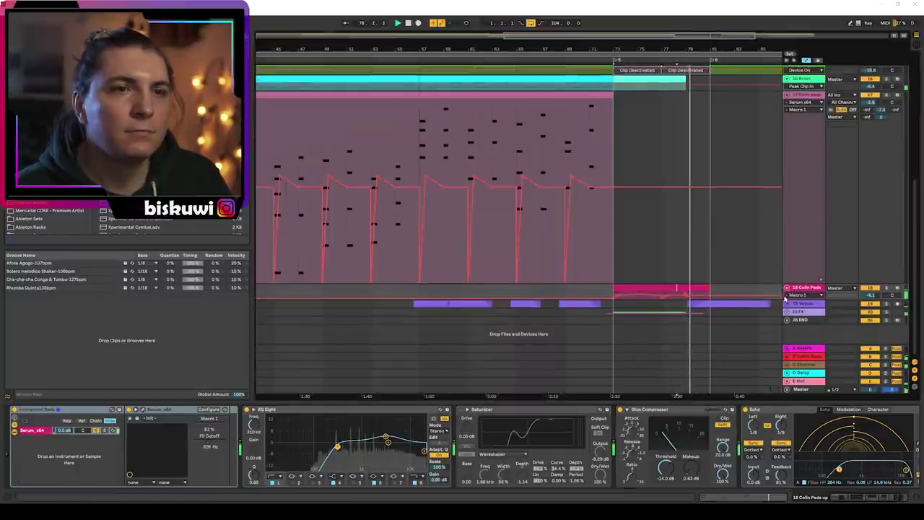
left_click_drag(799, 299, 799, 365)
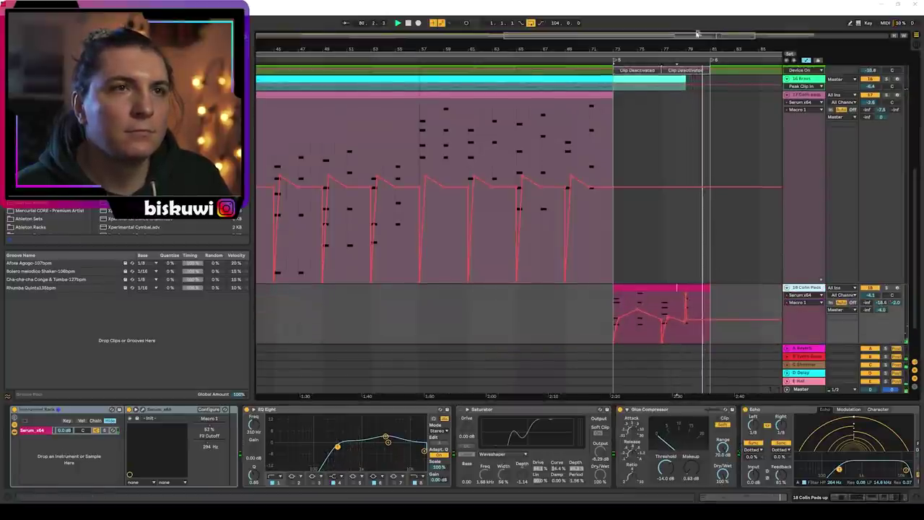
left_click_drag(652, 46, 614, 41)
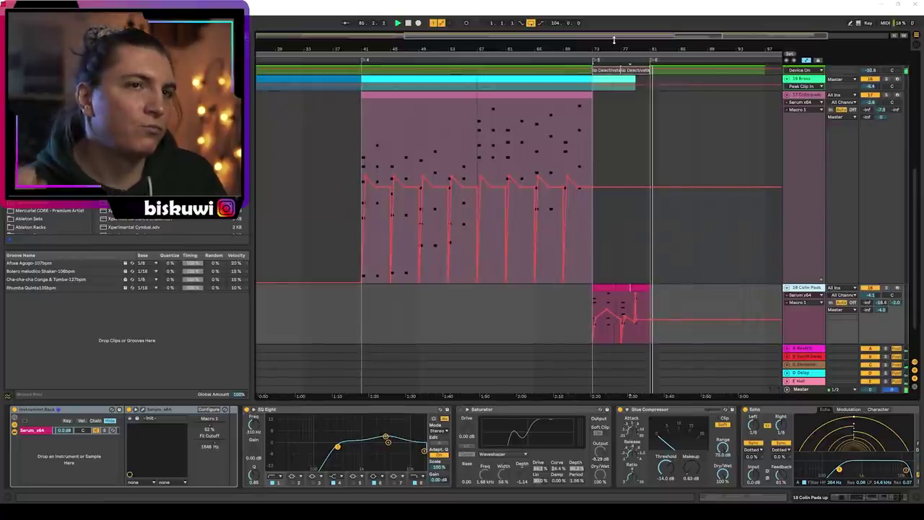
Step: Collapse all tracks, view the whole arrangement, and briefly unfold the 3 Kick track
left_click(787, 95, "alt")
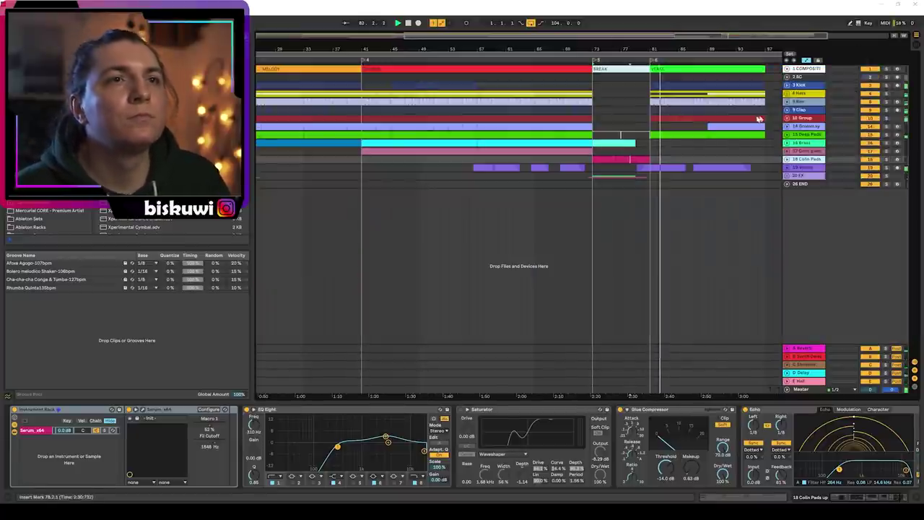
left_click_drag(652, 48, 647, 45)
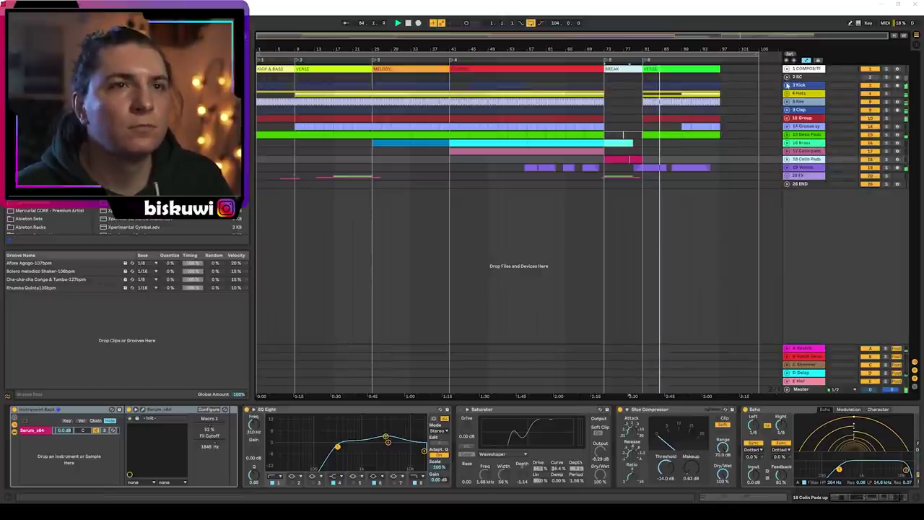
left_click(787, 85)
left_click(787, 85)
Step: Unfold the 4 Hats group and examine its hat clips over the final verse, checking where 6 White hats enters
left_click(787, 93)
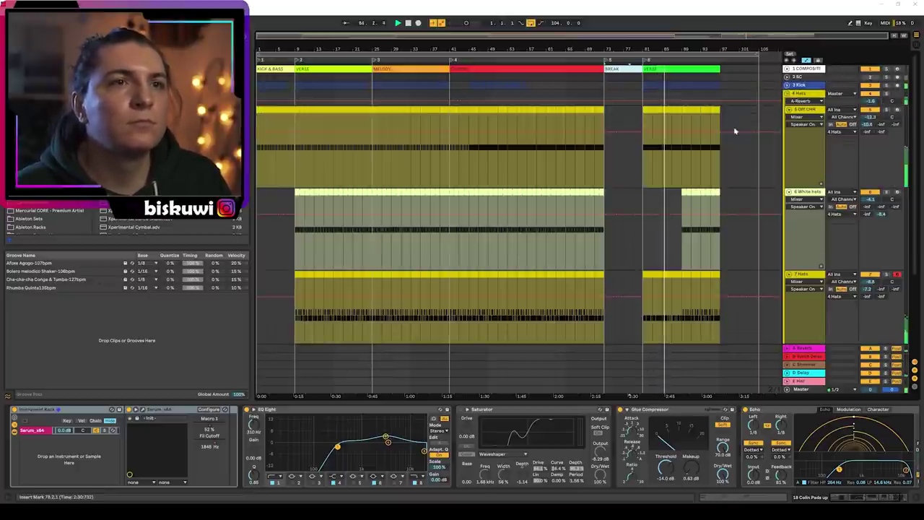
scroll(734, 132, "down", 1)
scroll(734, 132, "down", 1)
scroll(744, 188, "up", 1)
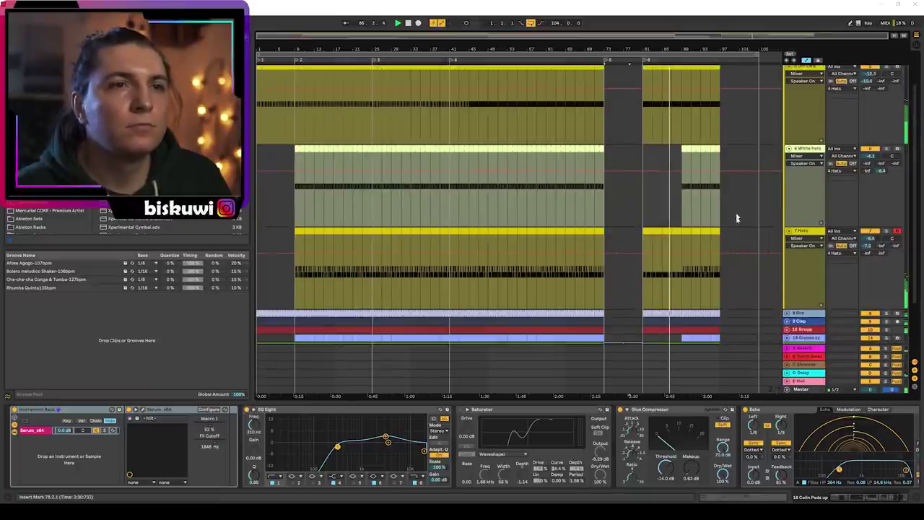
left_click_drag(722, 242, 647, 92)
key("z")
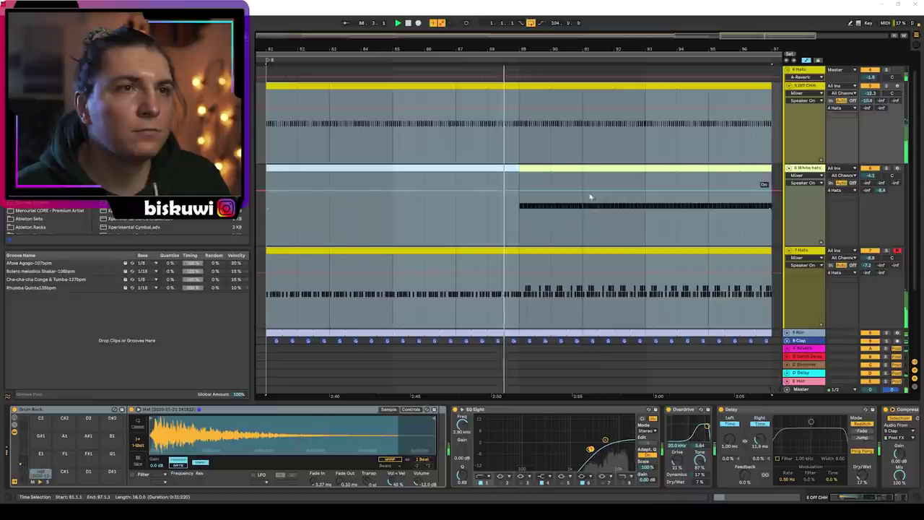
left_click(473, 216)
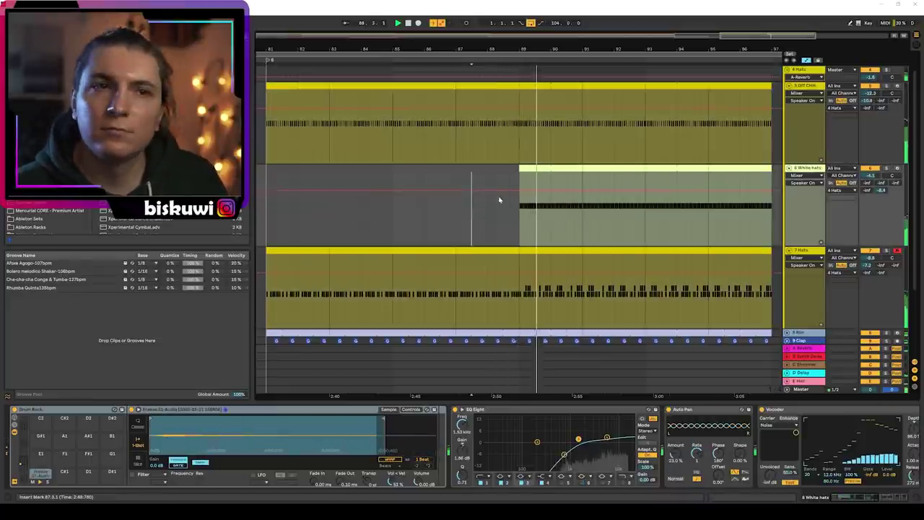
Step: Unfold the 14 Groove synth track, examine its final verse clip's notes, and return to its device chain
scroll(570, 189, "down", 4)
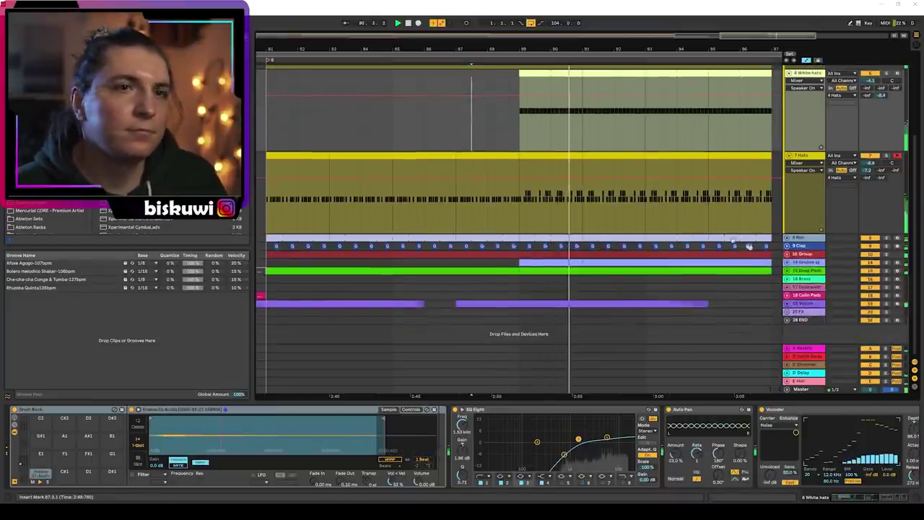
left_click(787, 262)
double_click(618, 262)
left_click(614, 269)
key("shift+Tab")
Step: Collapse the hat tracks to compact lanes and view the arrangement from the break through the final verse
left_click_drag(577, 47, 567, 22)
scroll(743, 137, "up", 1)
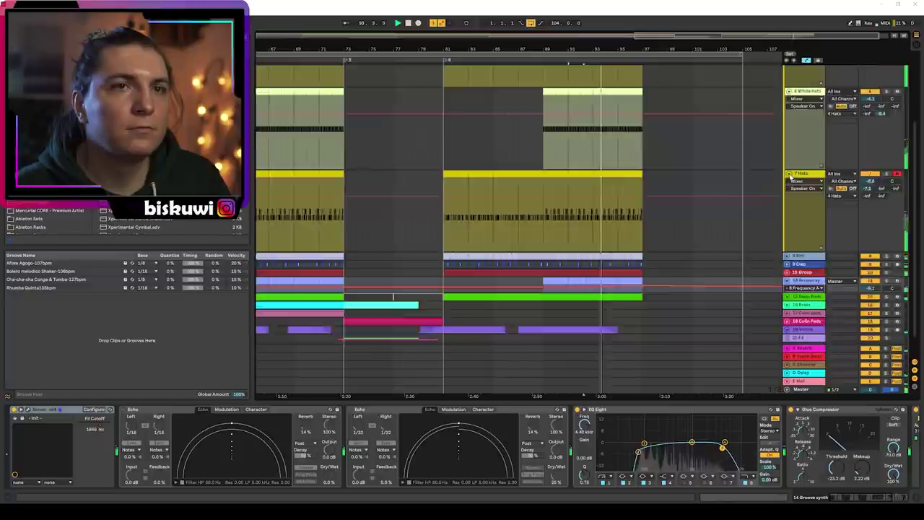
left_click(789, 173, "alt")
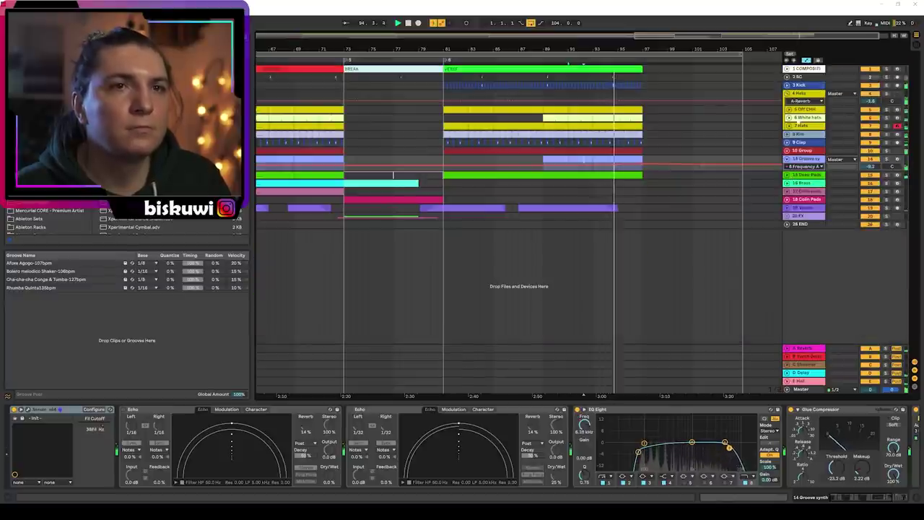
Step: Unfold the 8 Rim track and look through the mixer parameters available for its automation lane
double_click(802, 135)
left_click(804, 142)
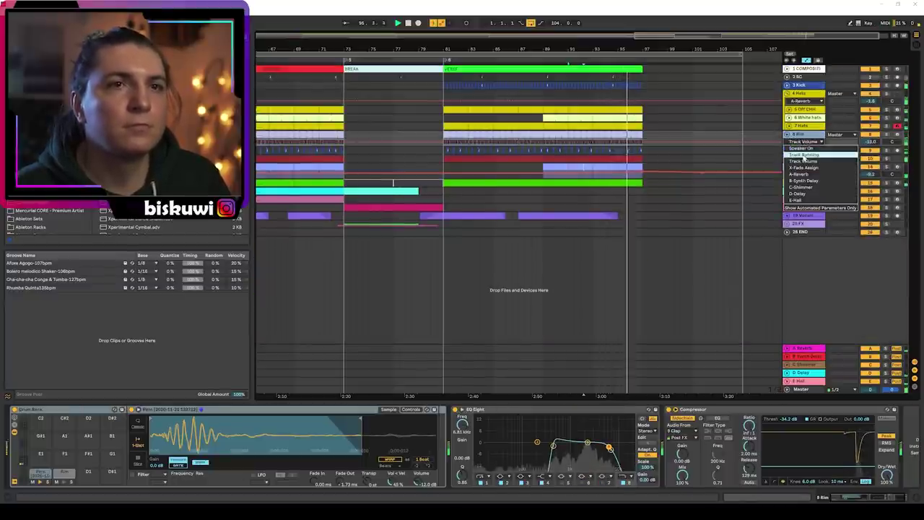
left_click(808, 138)
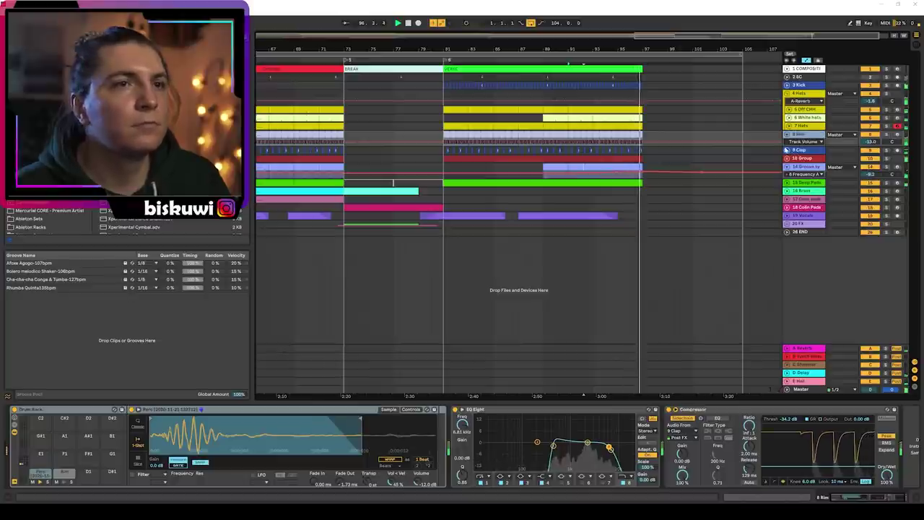